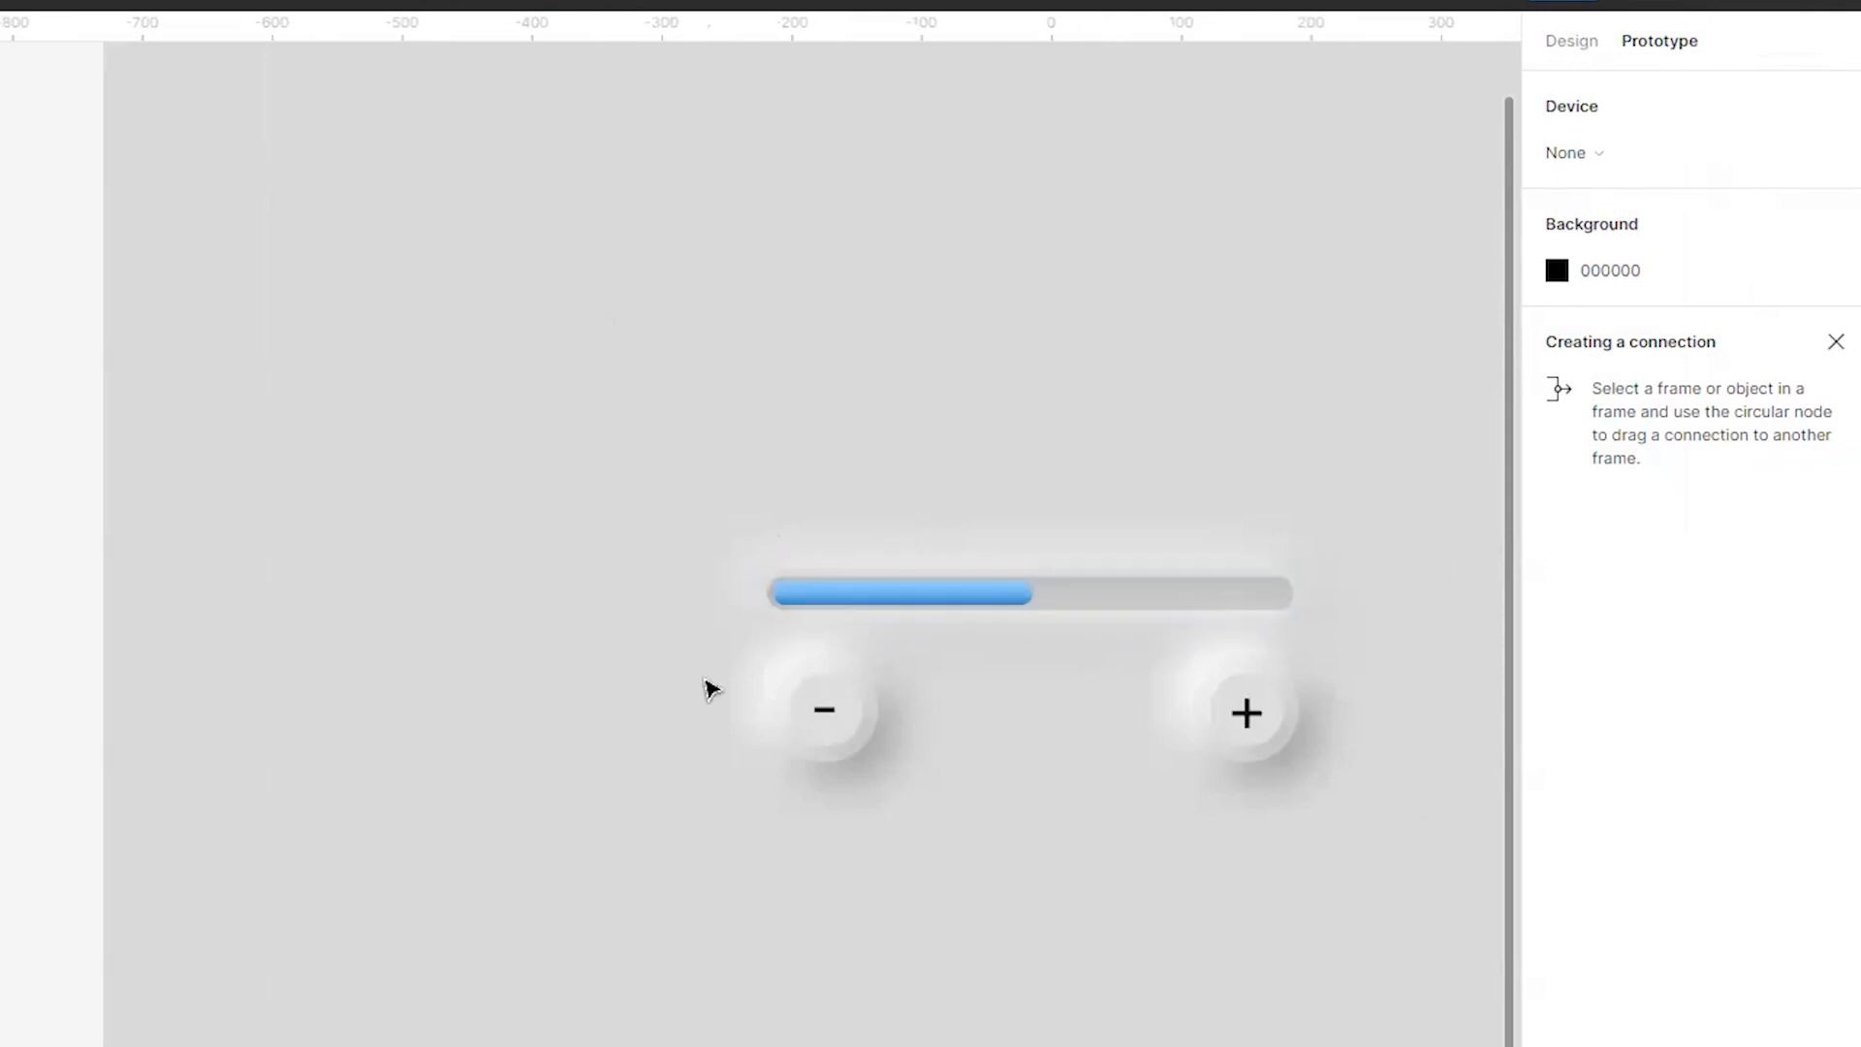
# Stretch the blue fill across the whole track and set its width to 400
pyautogui.click(913, 599)
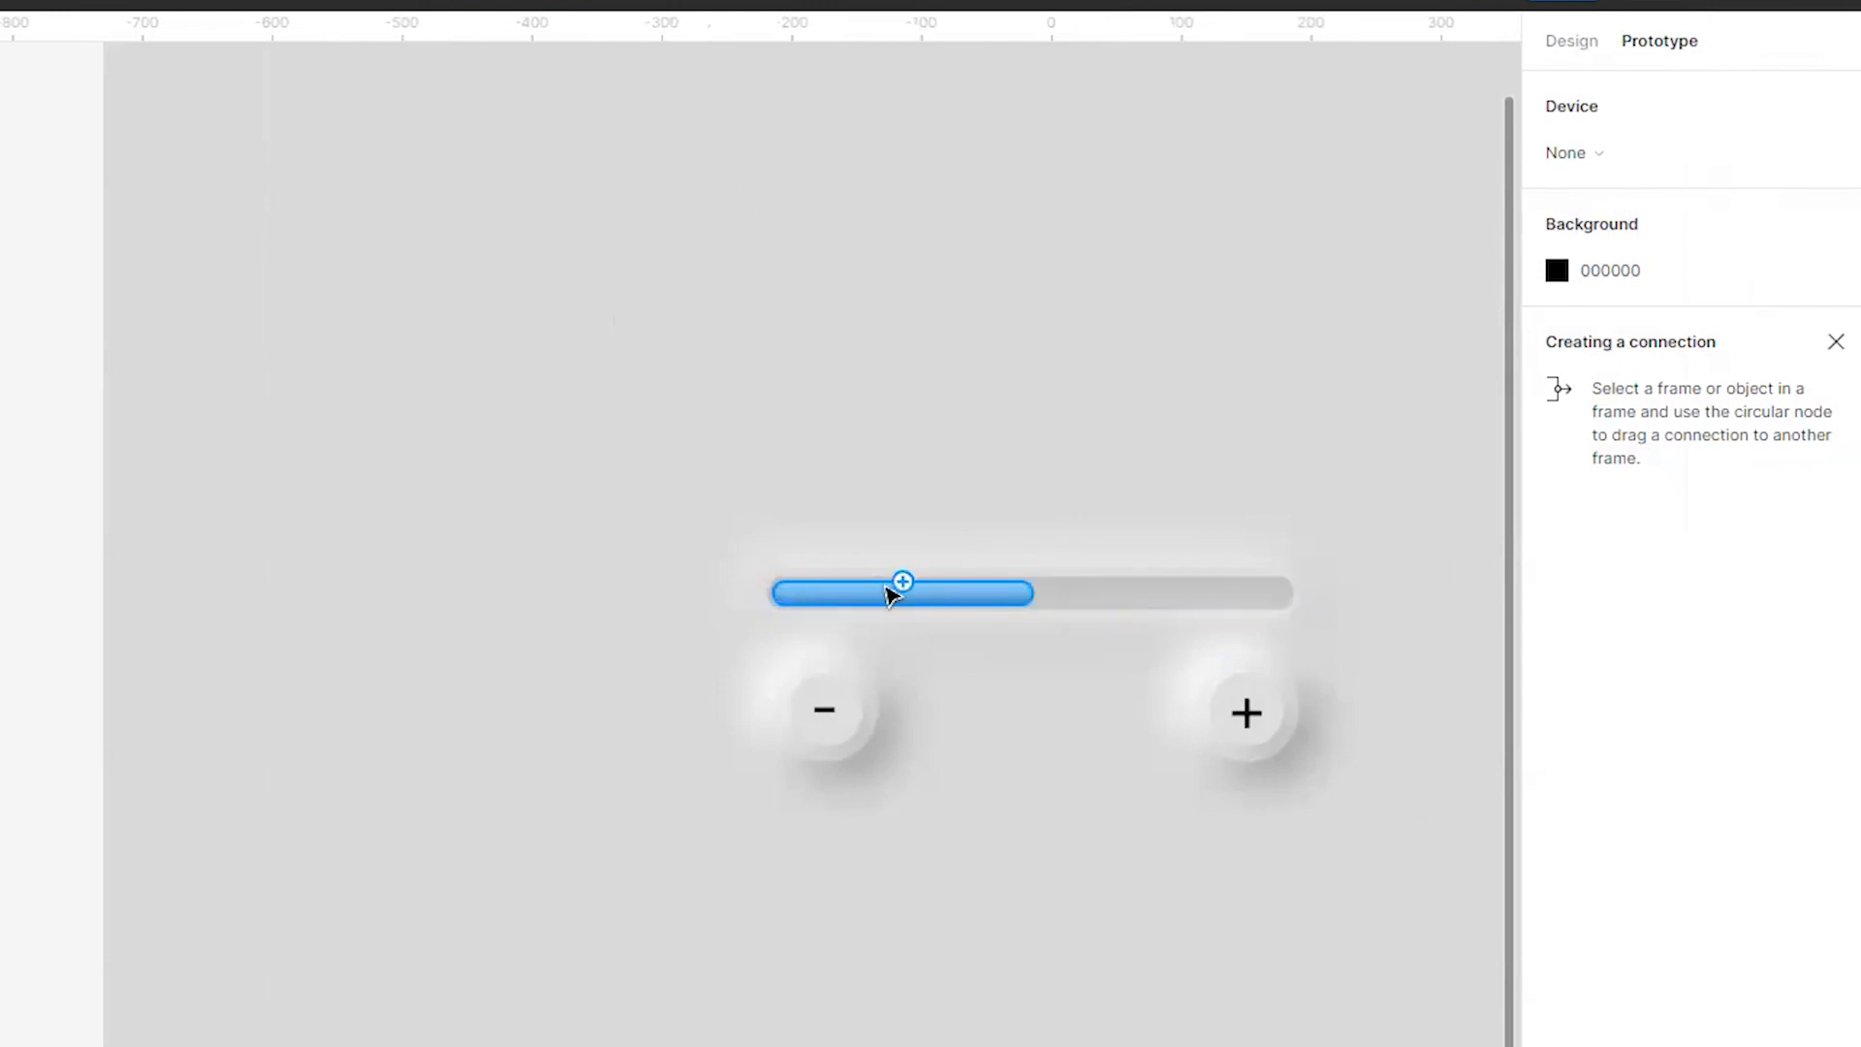
pyautogui.moveTo(902, 593)
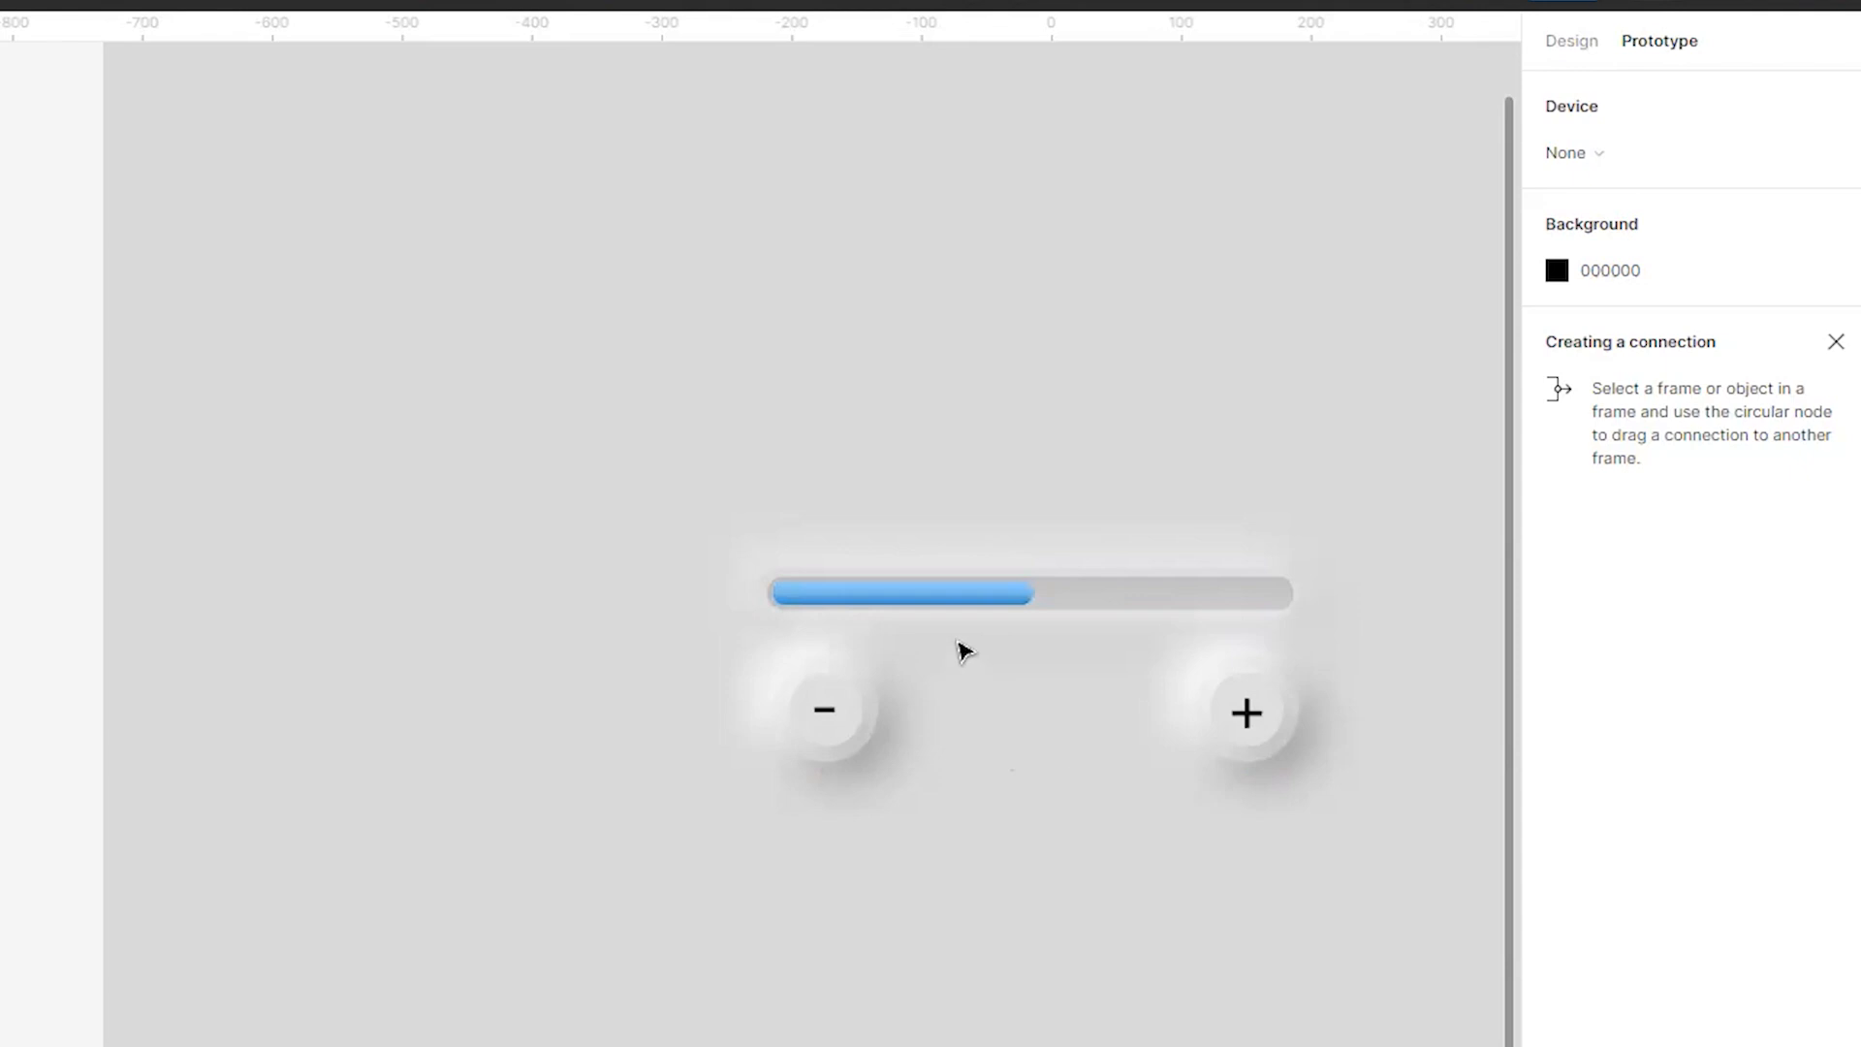
pyautogui.click(1141, 597)
pyautogui.click(951, 598)
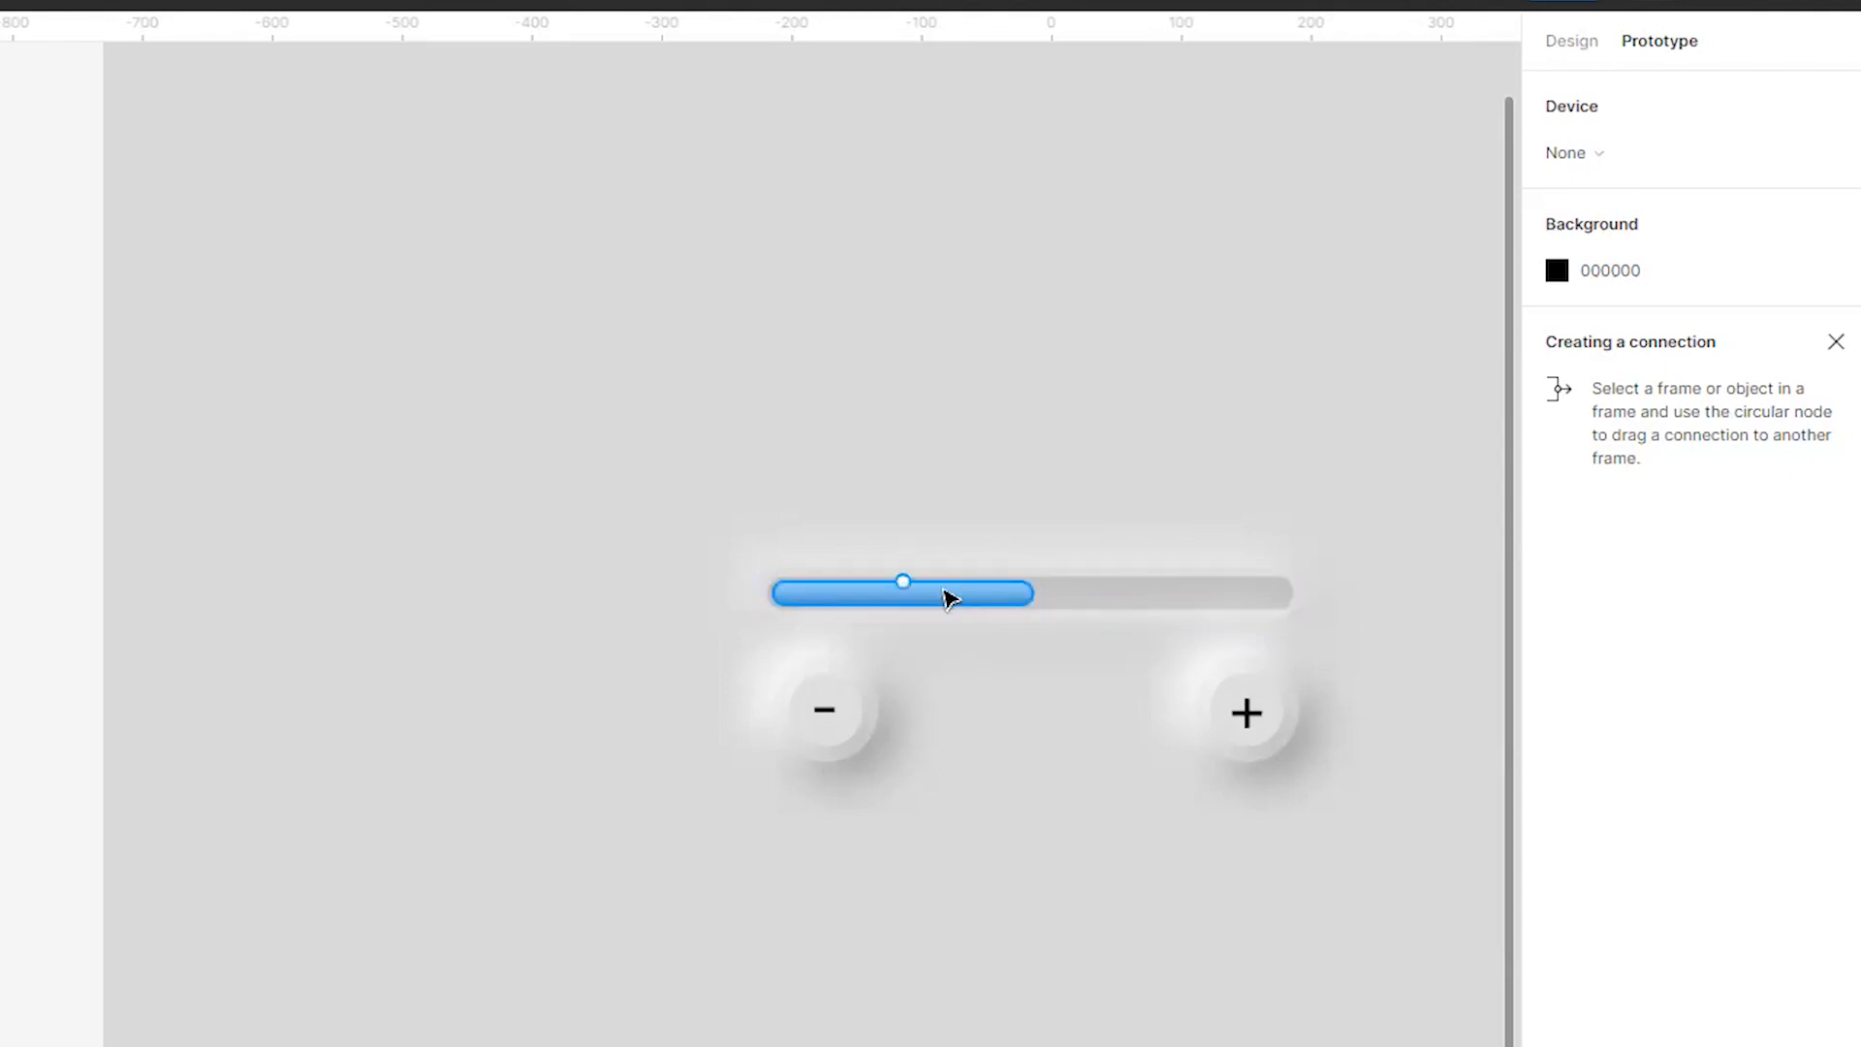
pyautogui.moveTo(969, 607); pyautogui.dragTo(943, 375)
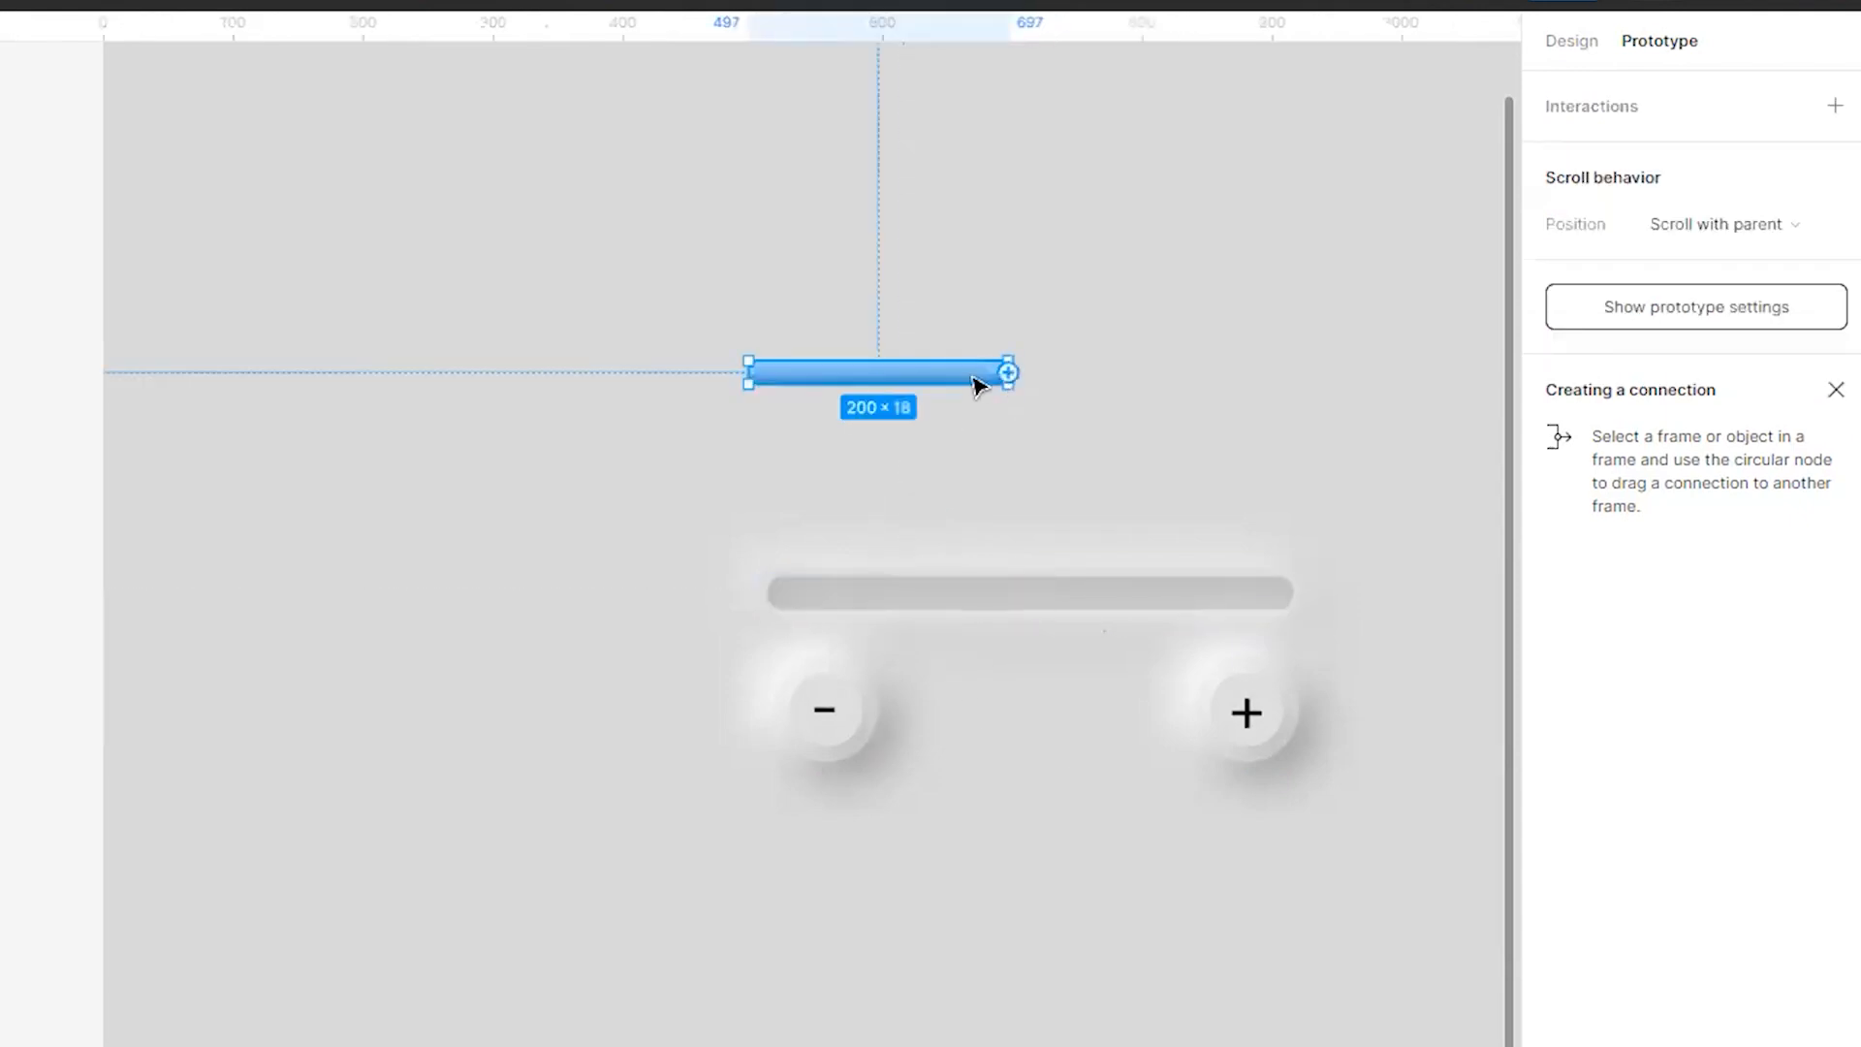
pyautogui.hotkey('ctrl', 'z')
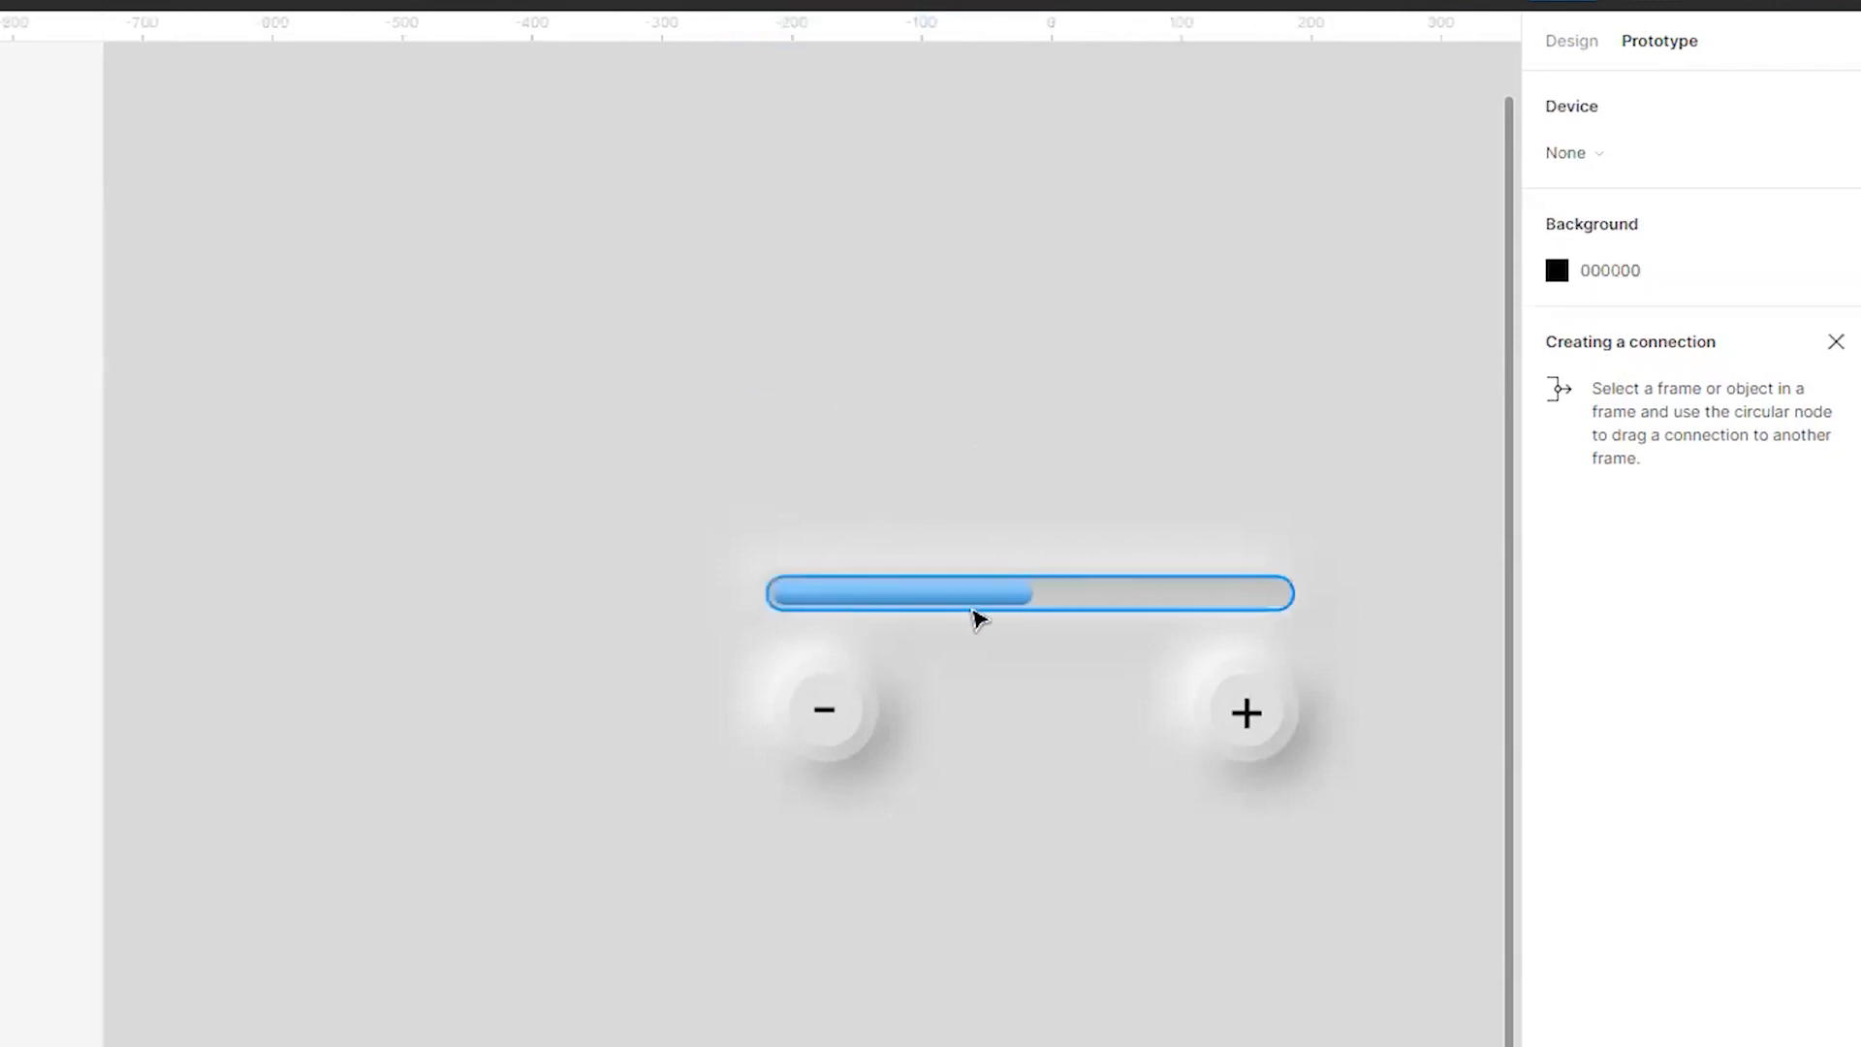
pyautogui.click(978, 596)
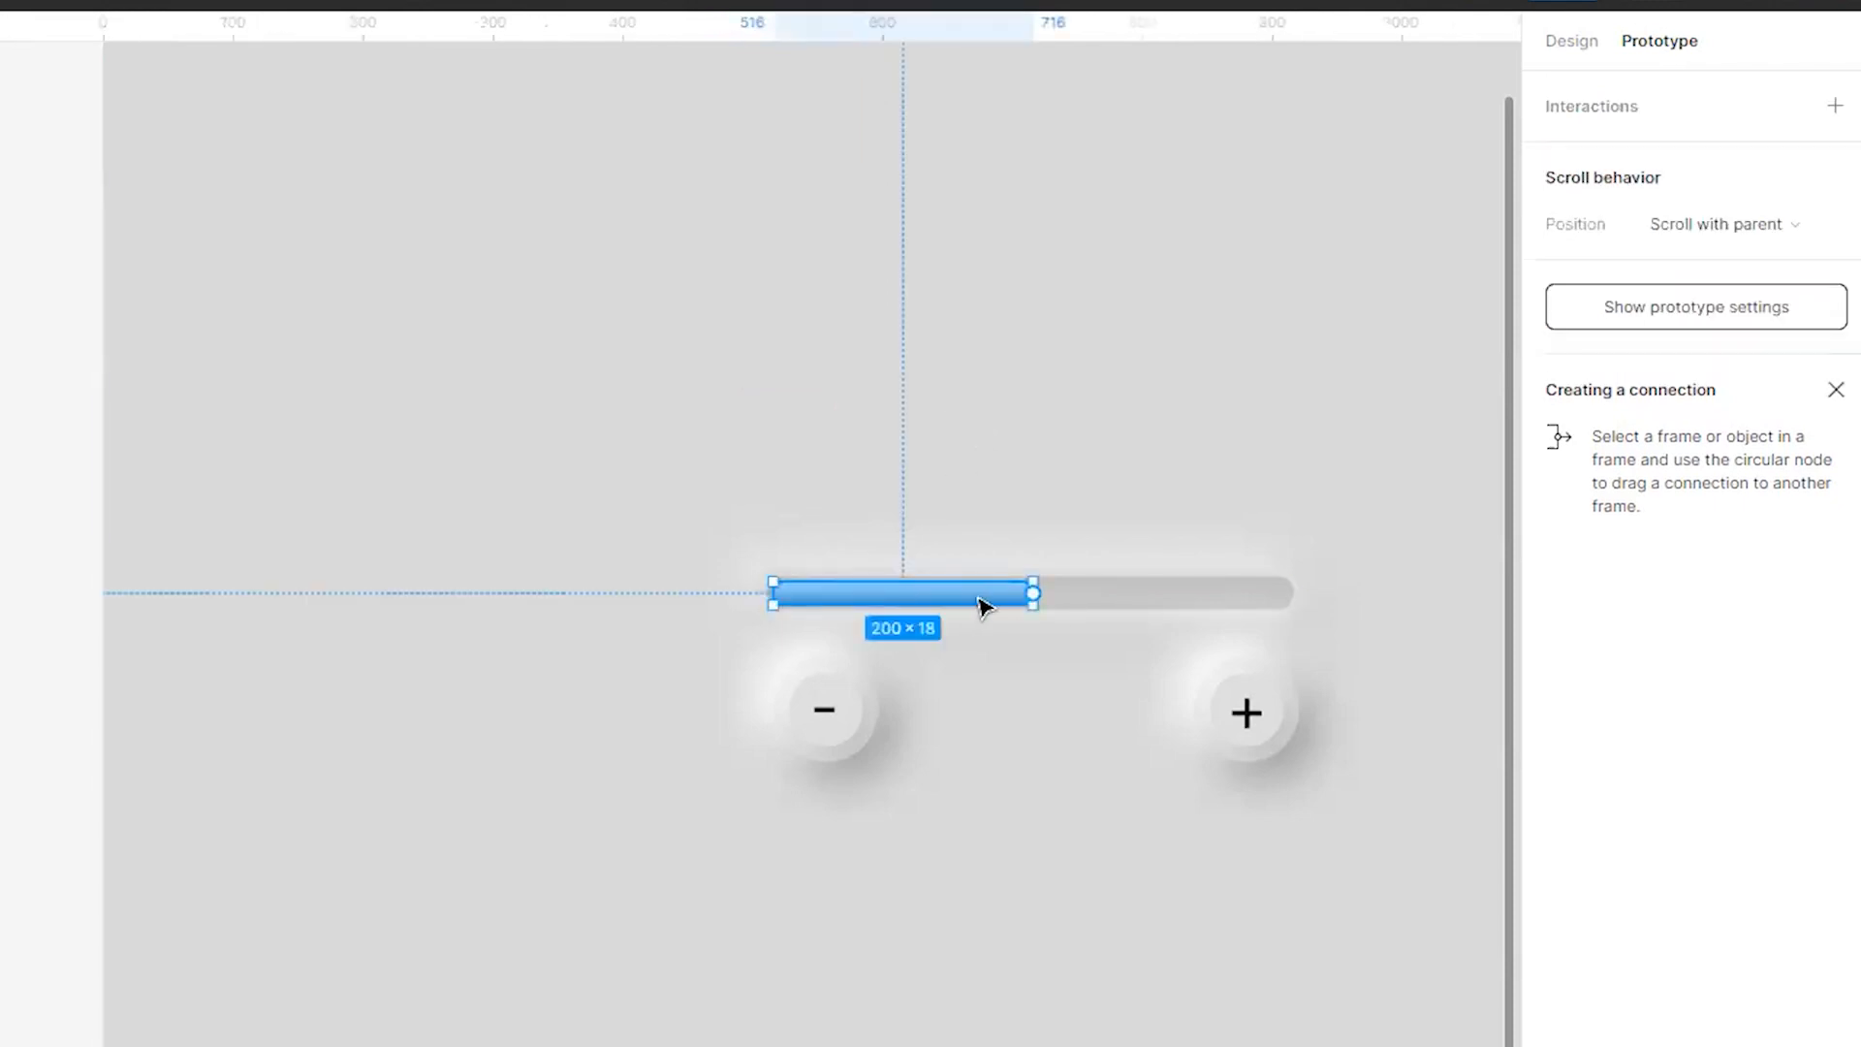
pyautogui.click(1573, 41)
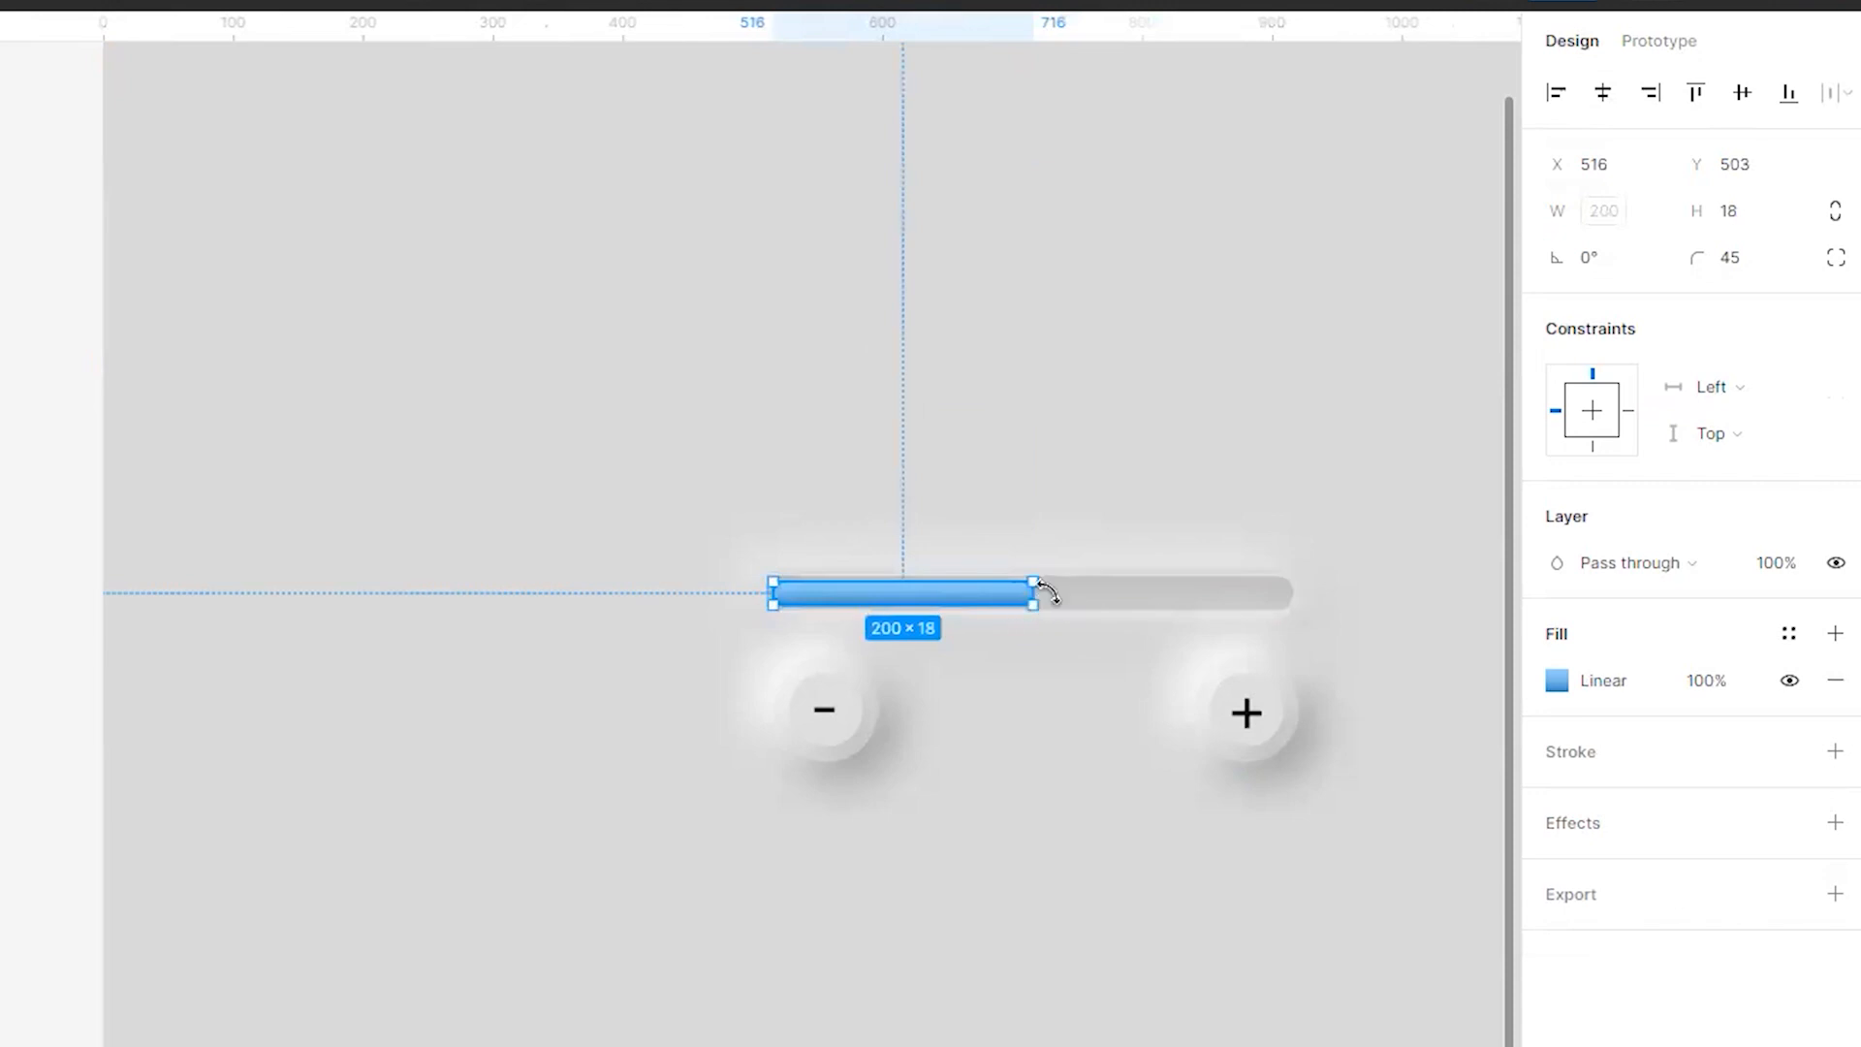
pyautogui.moveTo(1034, 596); pyautogui.dragTo(1278, 597)
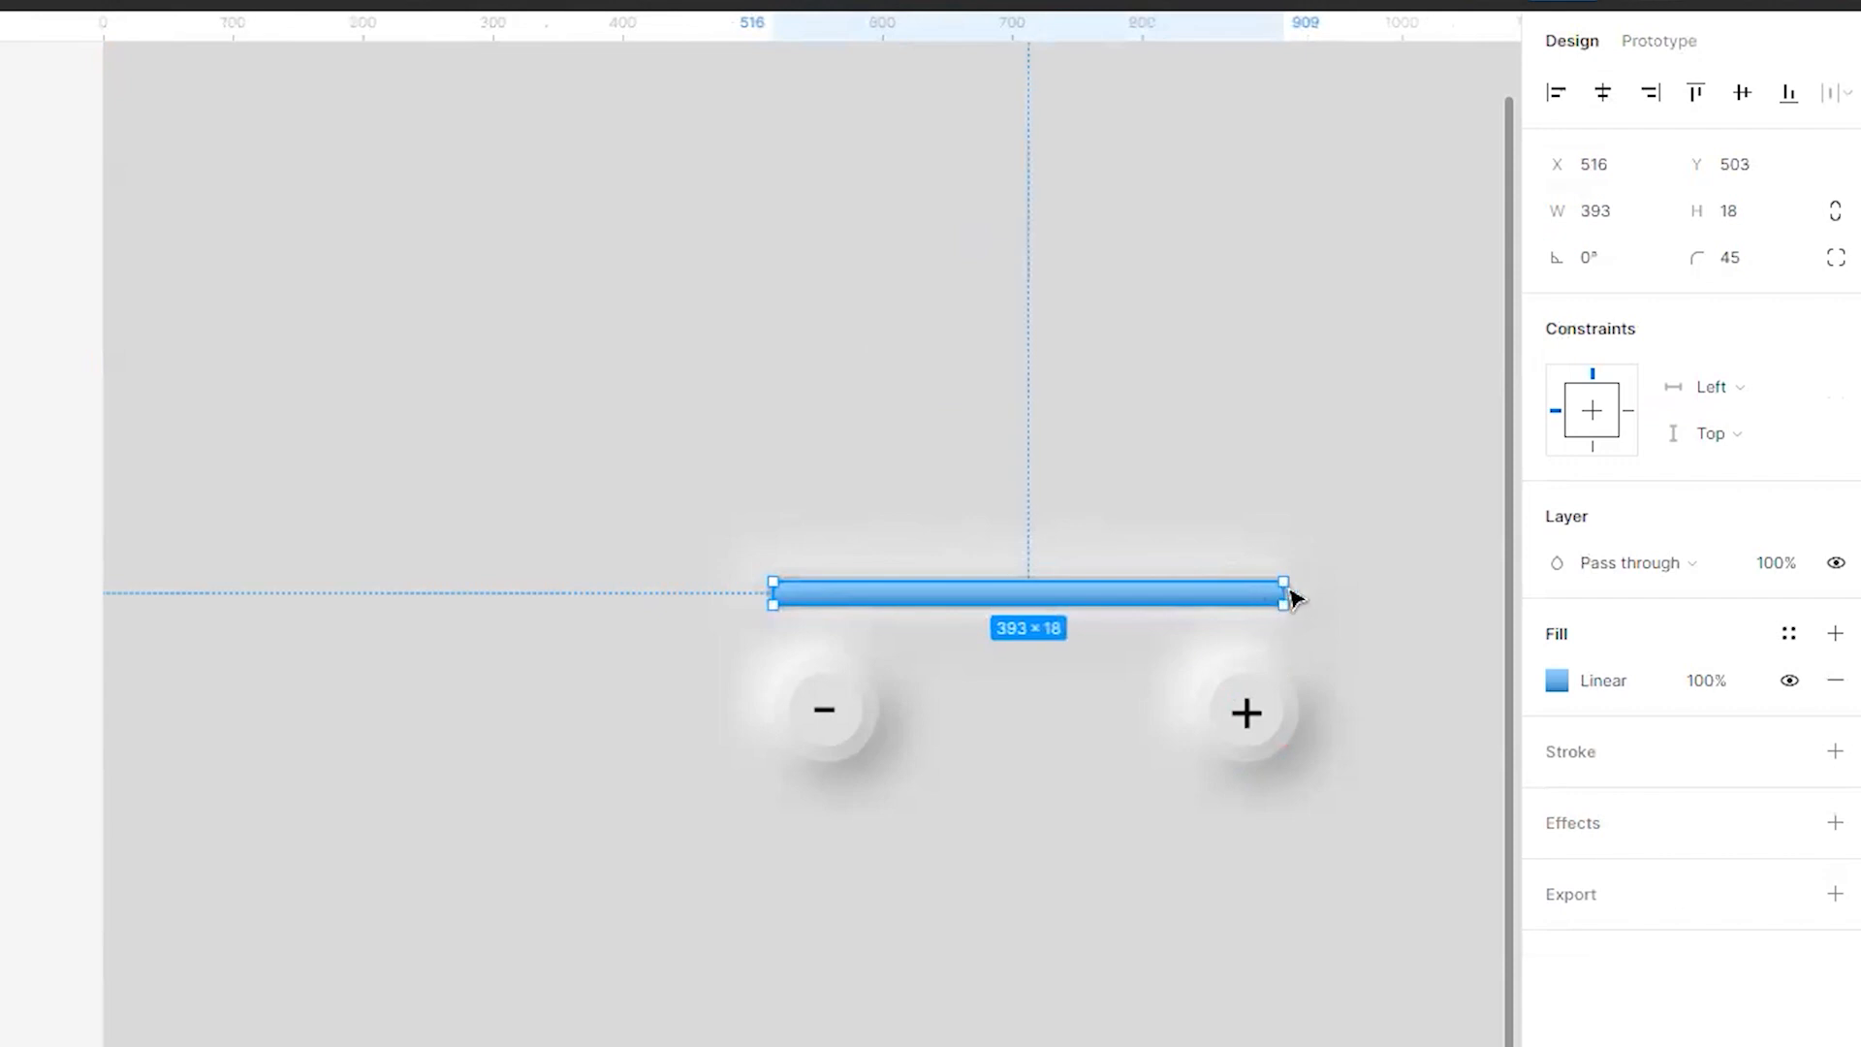
pyautogui.click(1603, 211)
pyautogui.write('4')
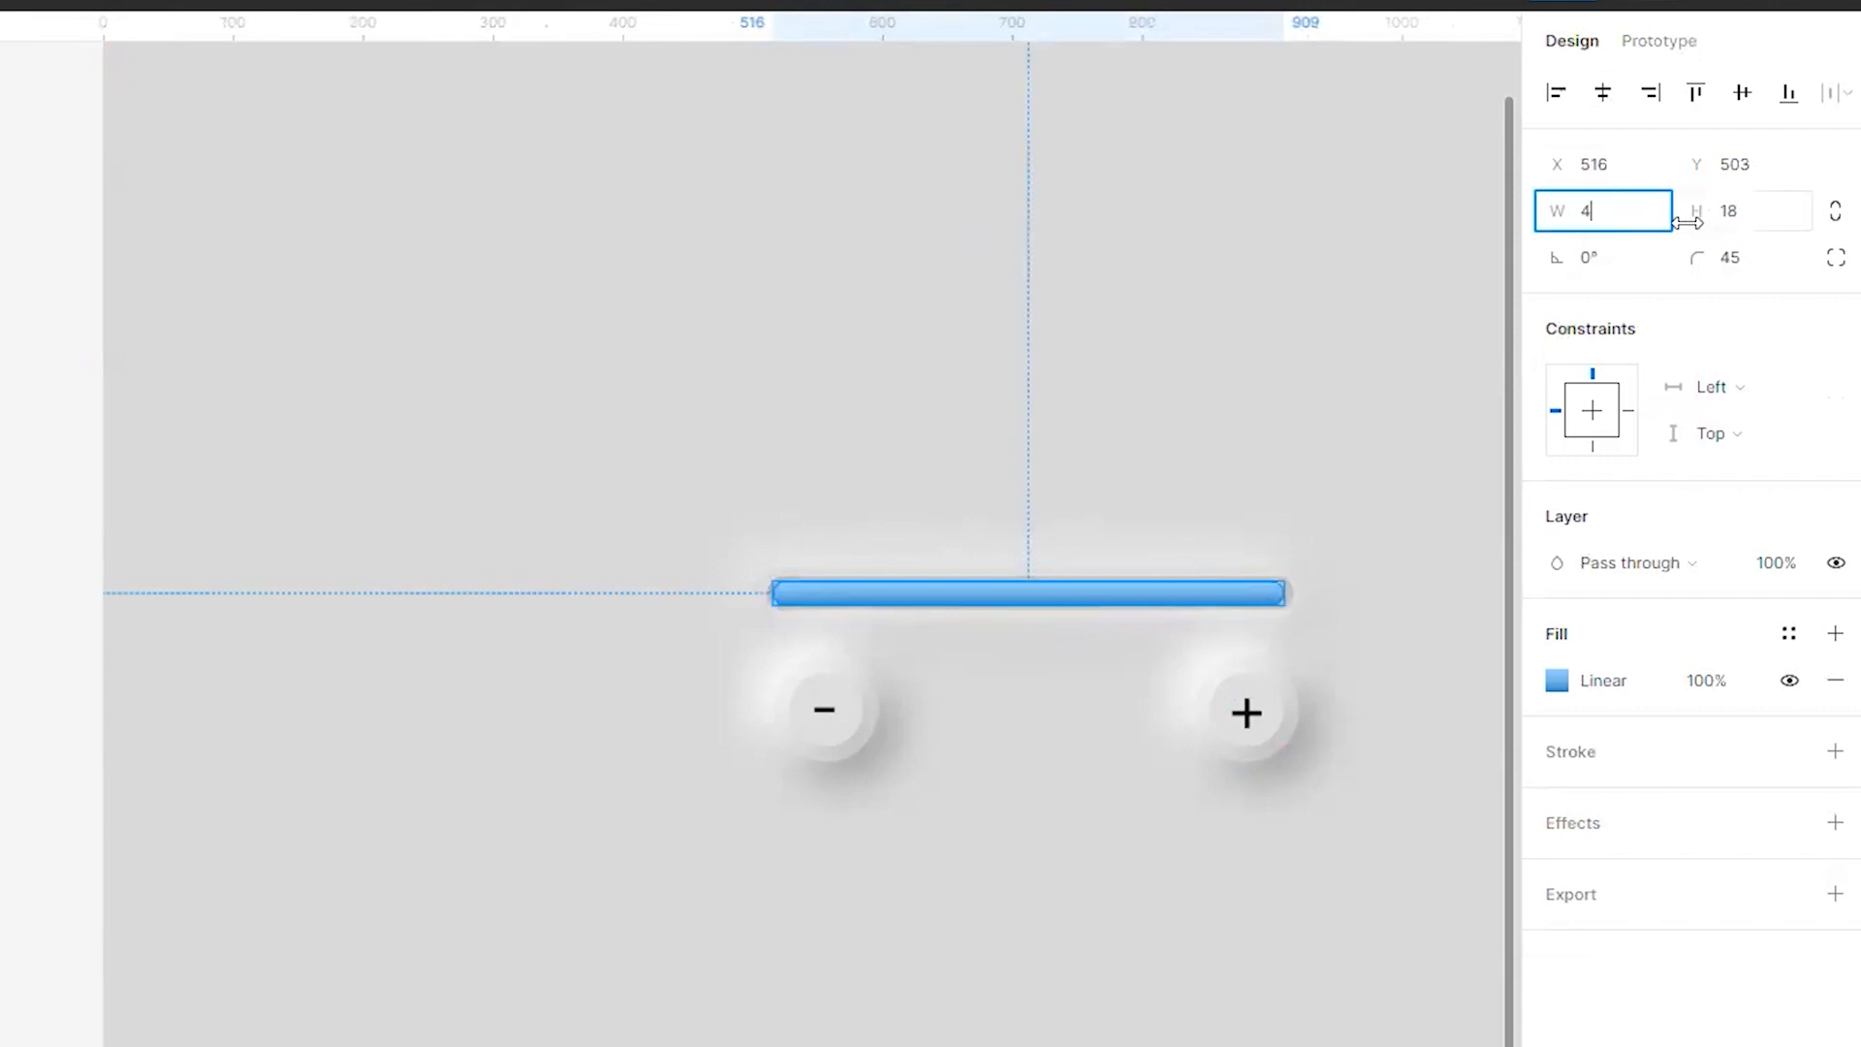
pyautogui.write('00')
pyautogui.press('Return')
pyautogui.click(1499, 350)
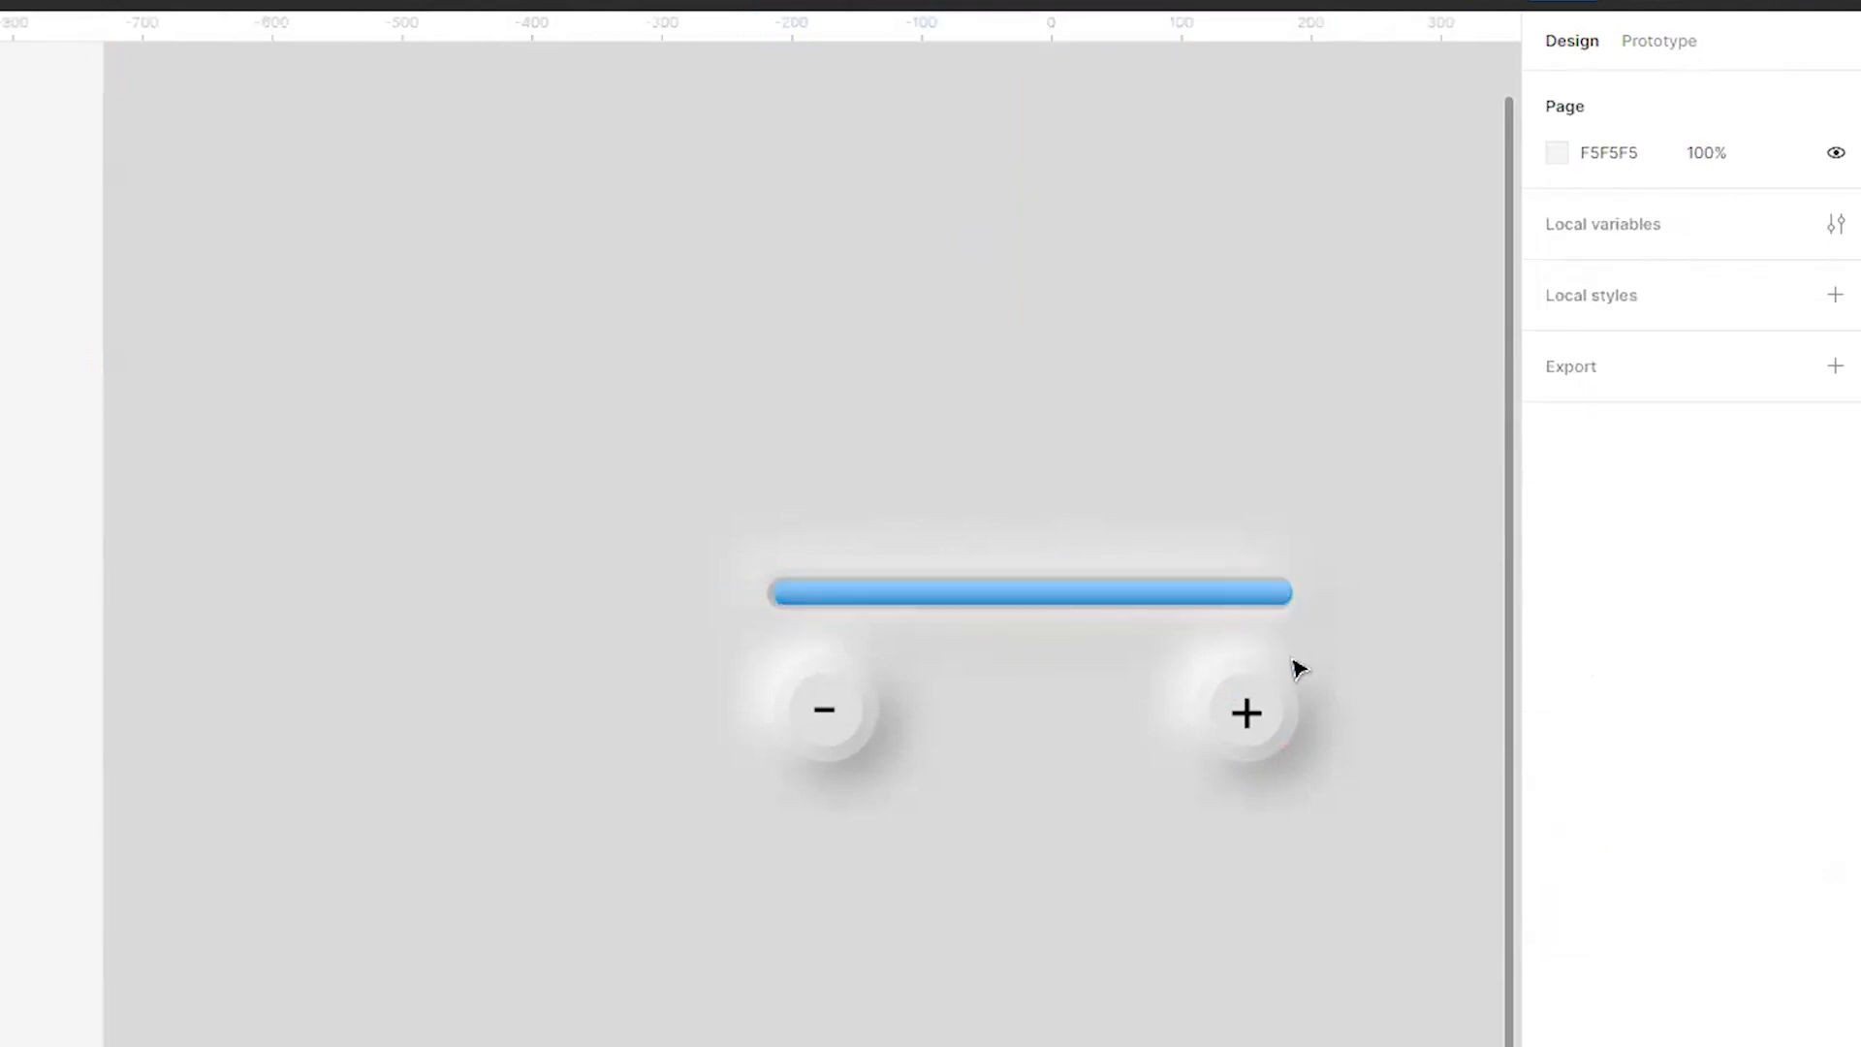
pyautogui.scroll(5, 1302, 670)
# Trim the fill inside the track, then shrink it to half the track at width 200
pyautogui.click(1224, 546)
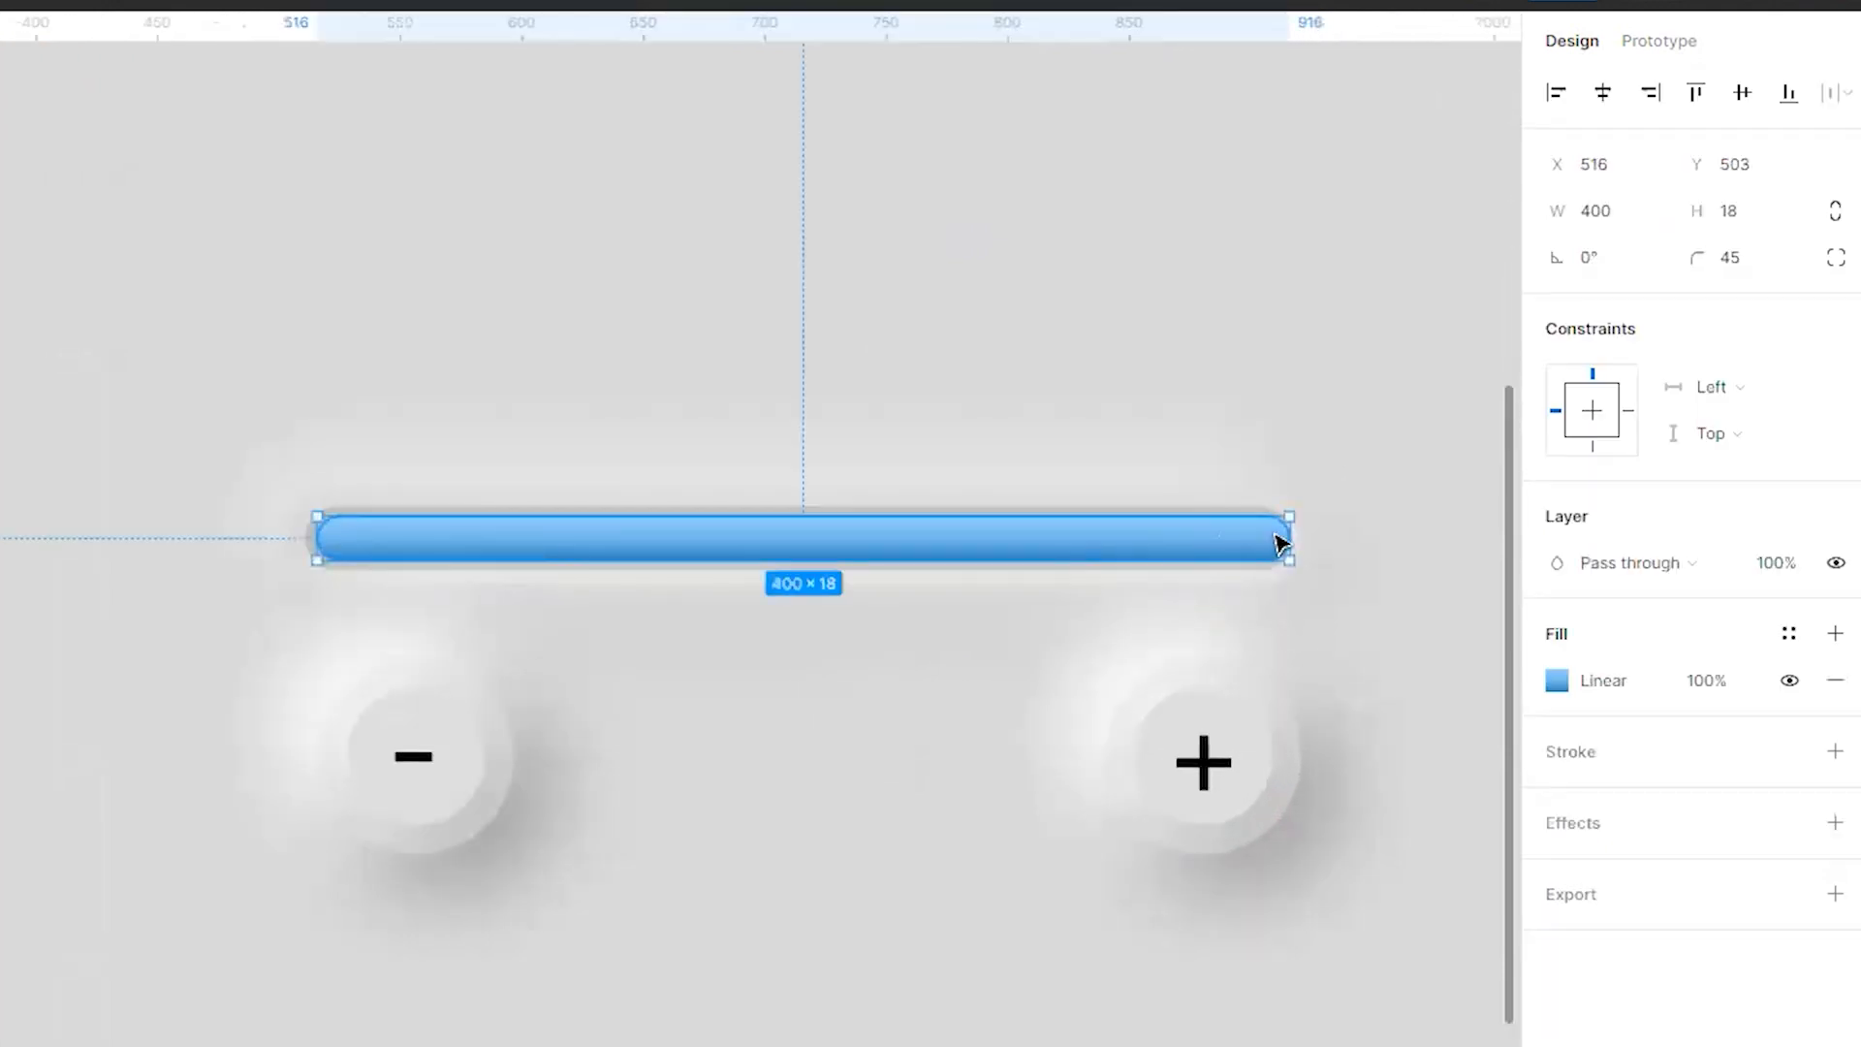
pyautogui.moveTo(1285, 534); pyautogui.dragTo(1278, 534)
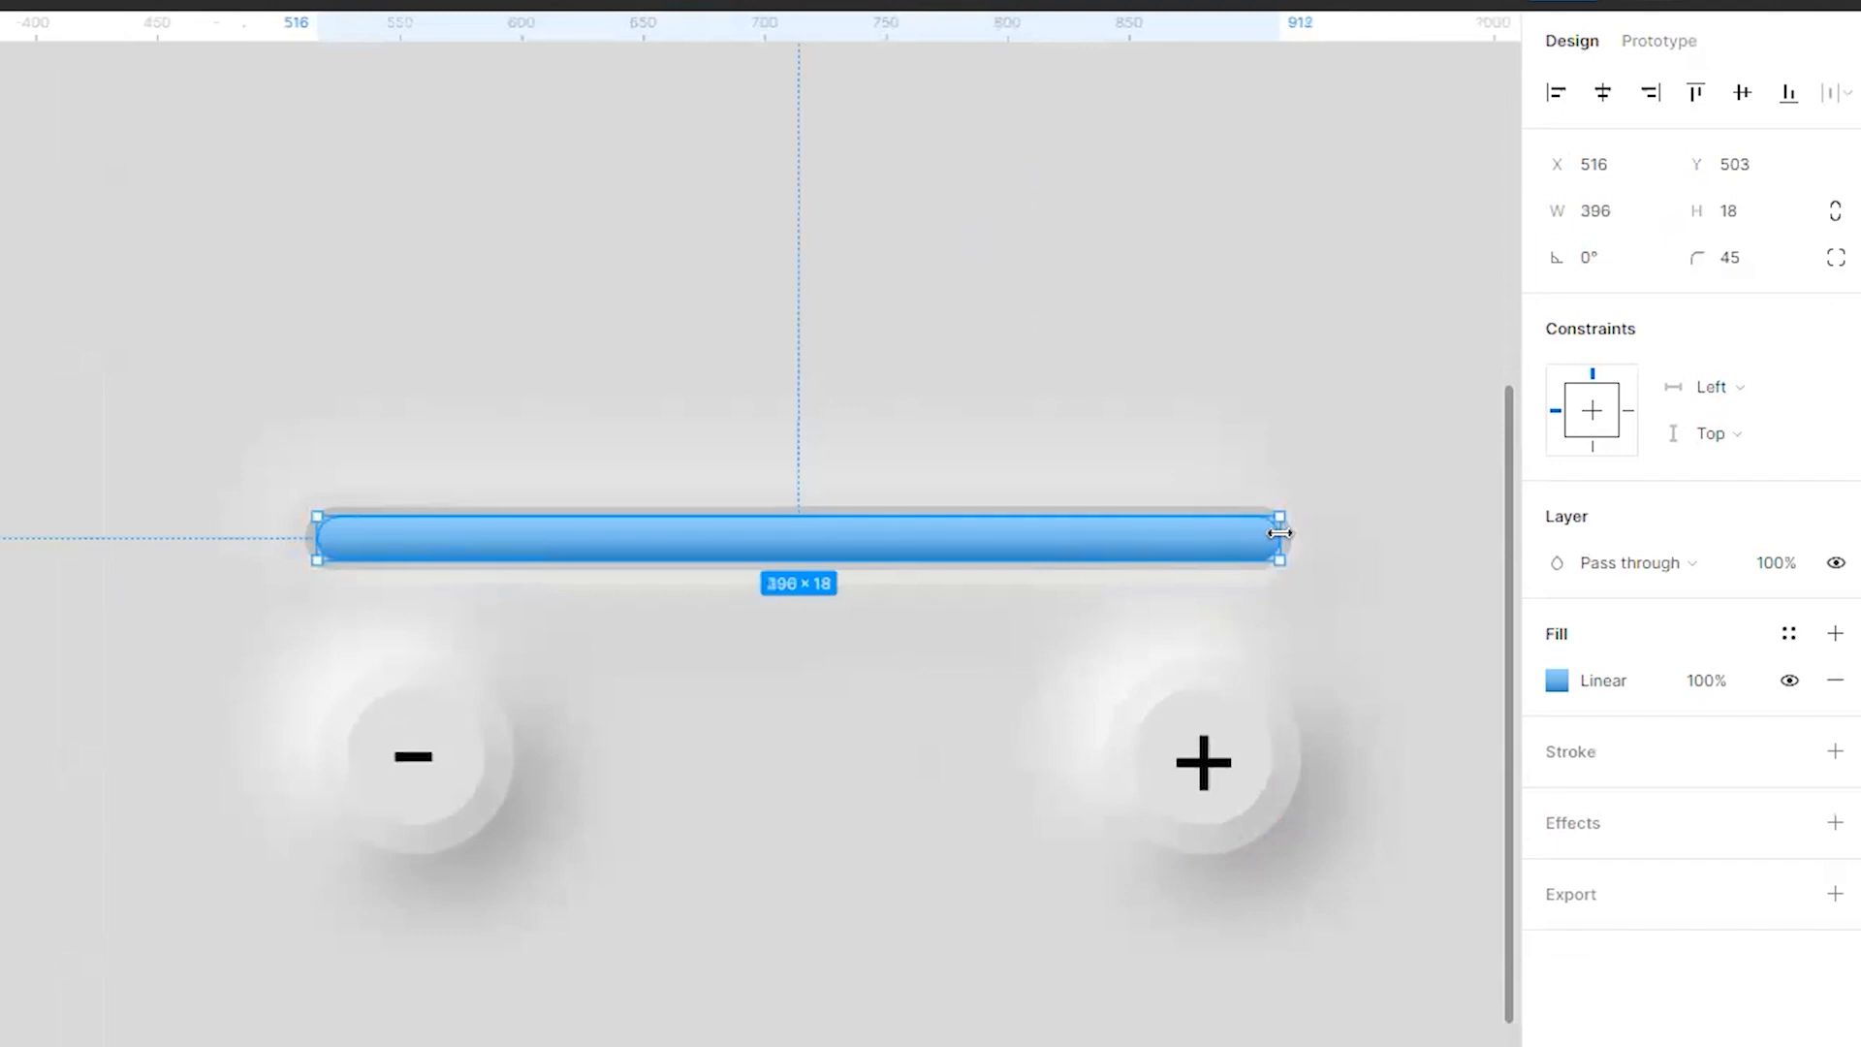
pyautogui.click(1420, 442)
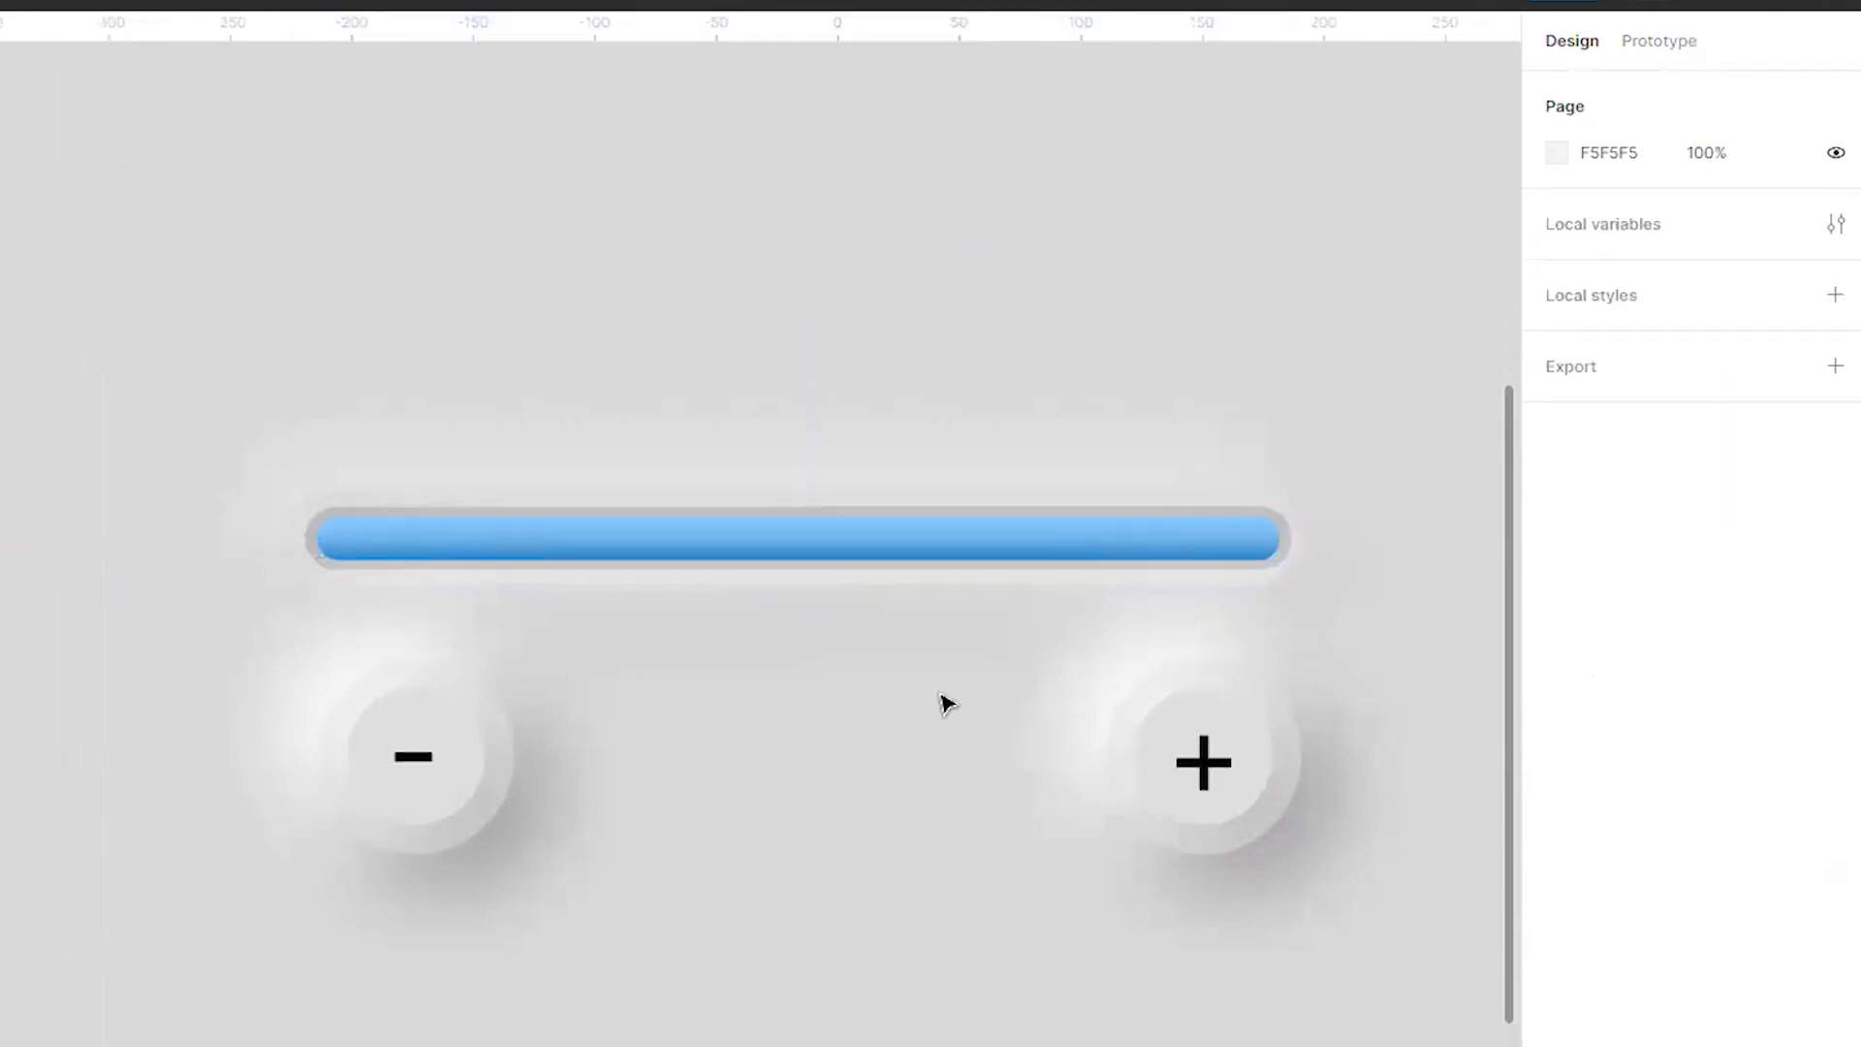
pyautogui.click(1079, 553)
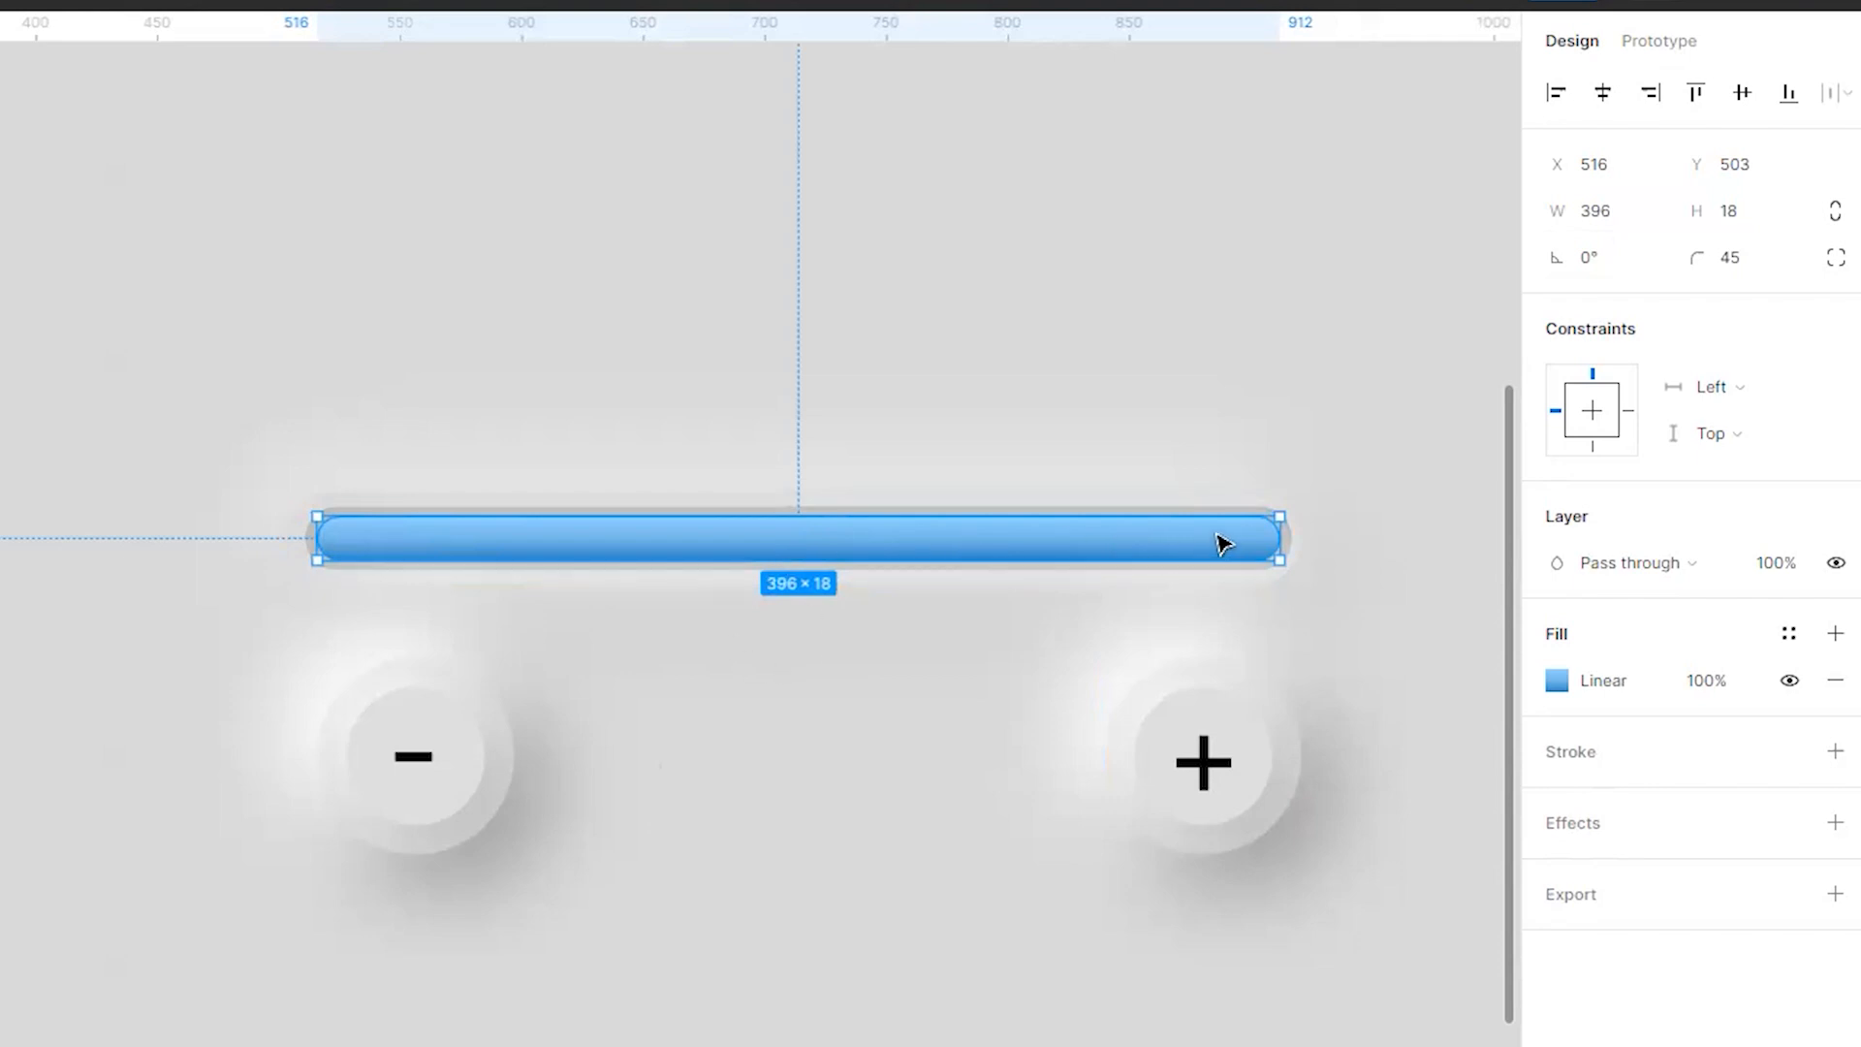
pyautogui.moveTo(1270, 540); pyautogui.dragTo(808, 553)
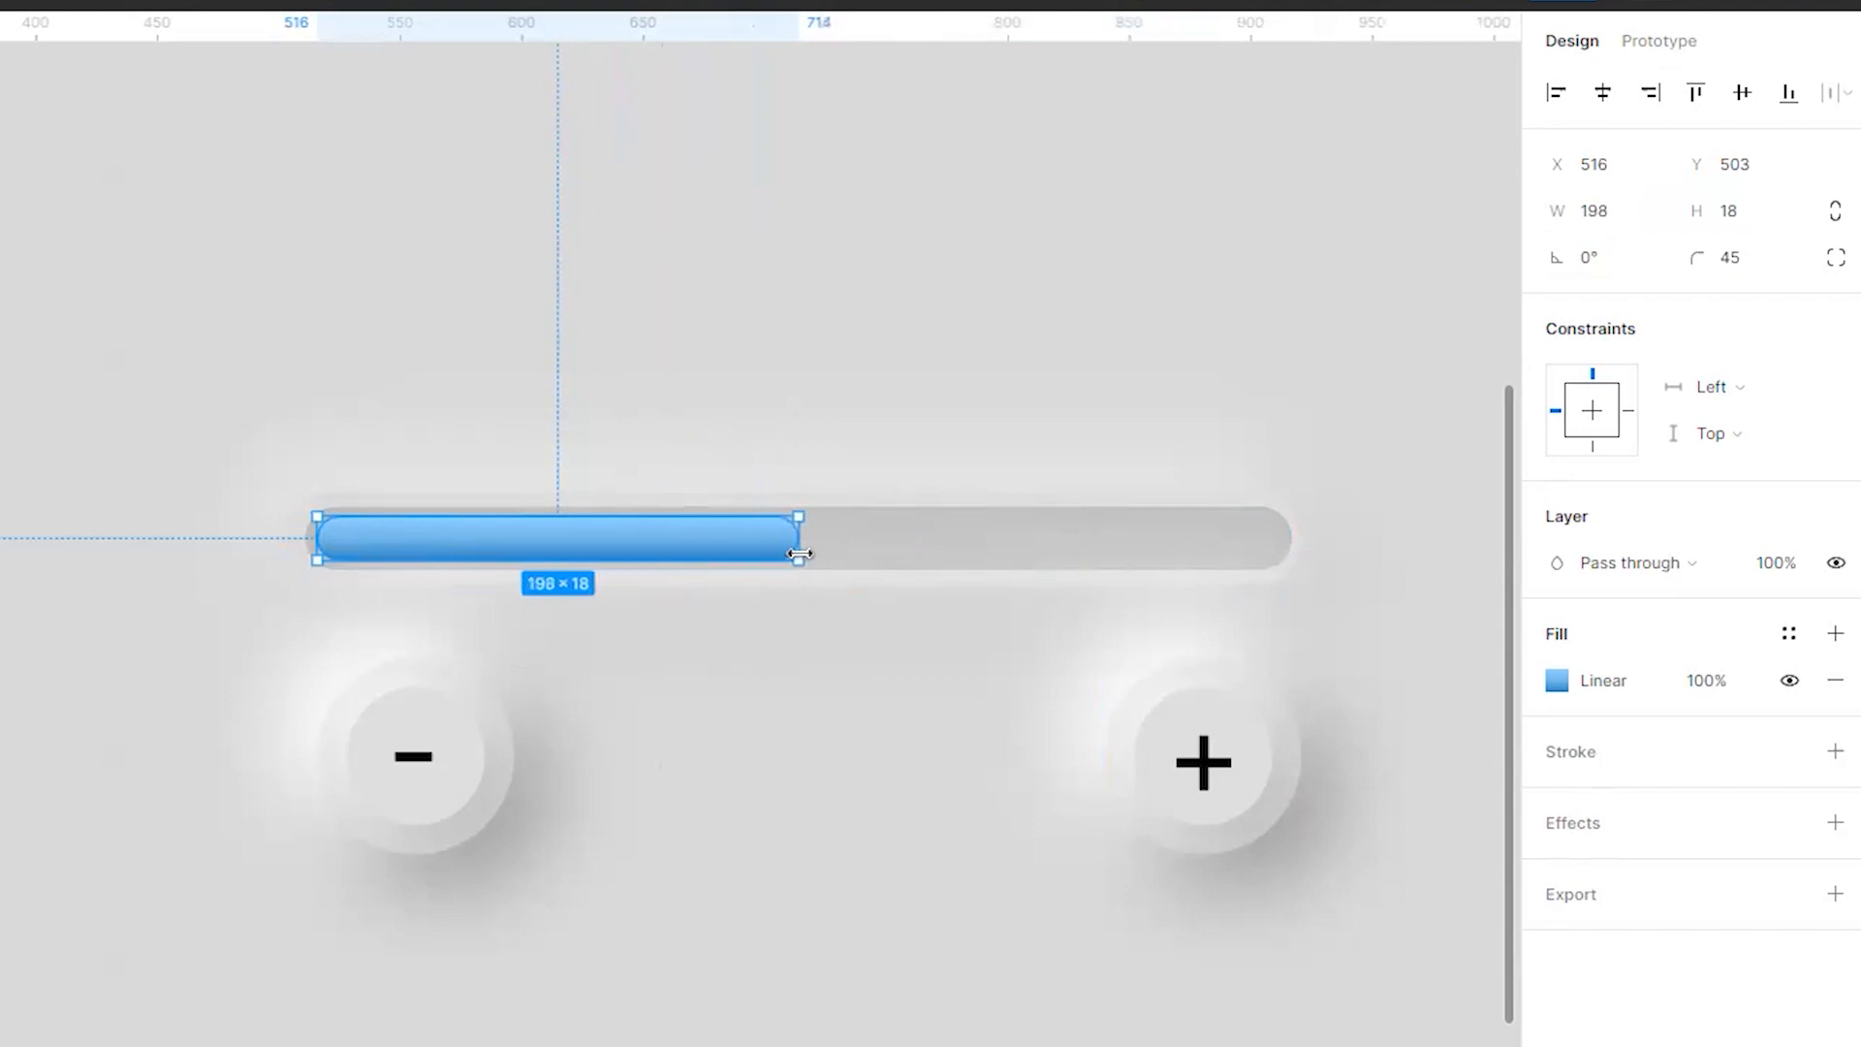
pyautogui.moveTo(802, 554); pyautogui.dragTo(813, 559)
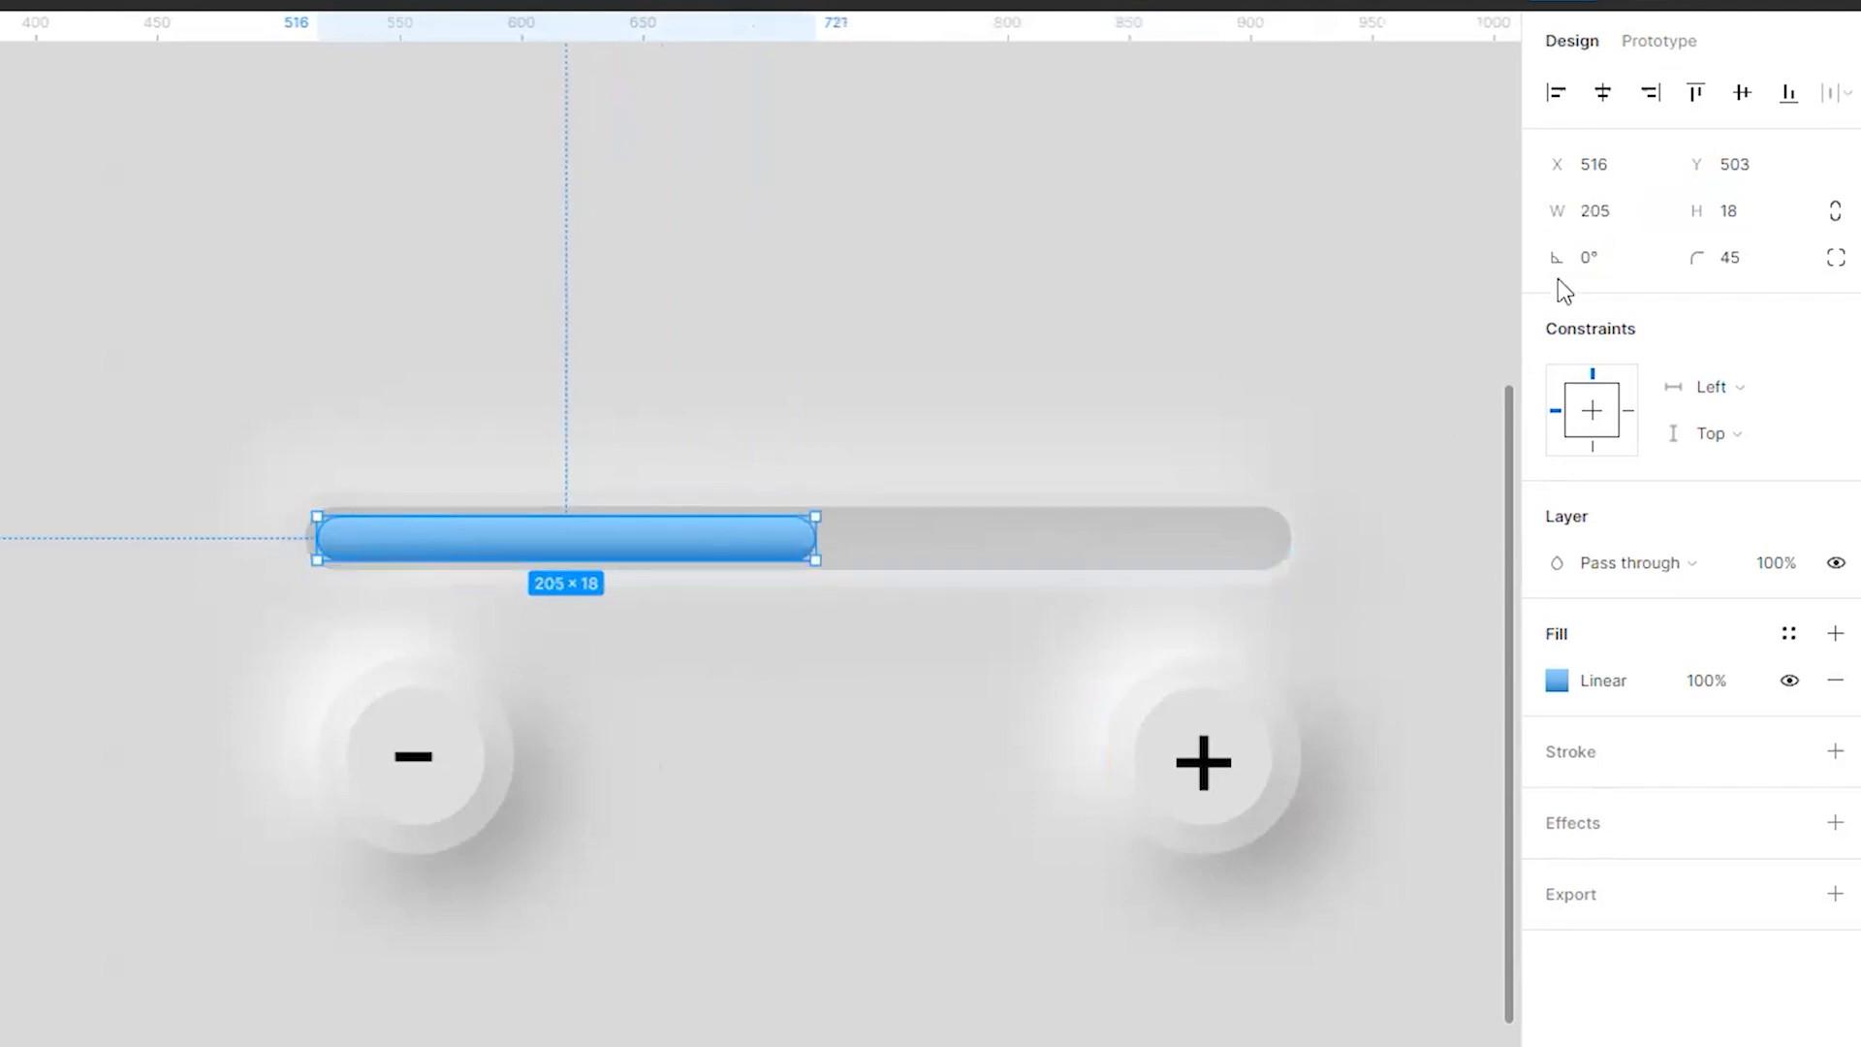
pyautogui.write('2')
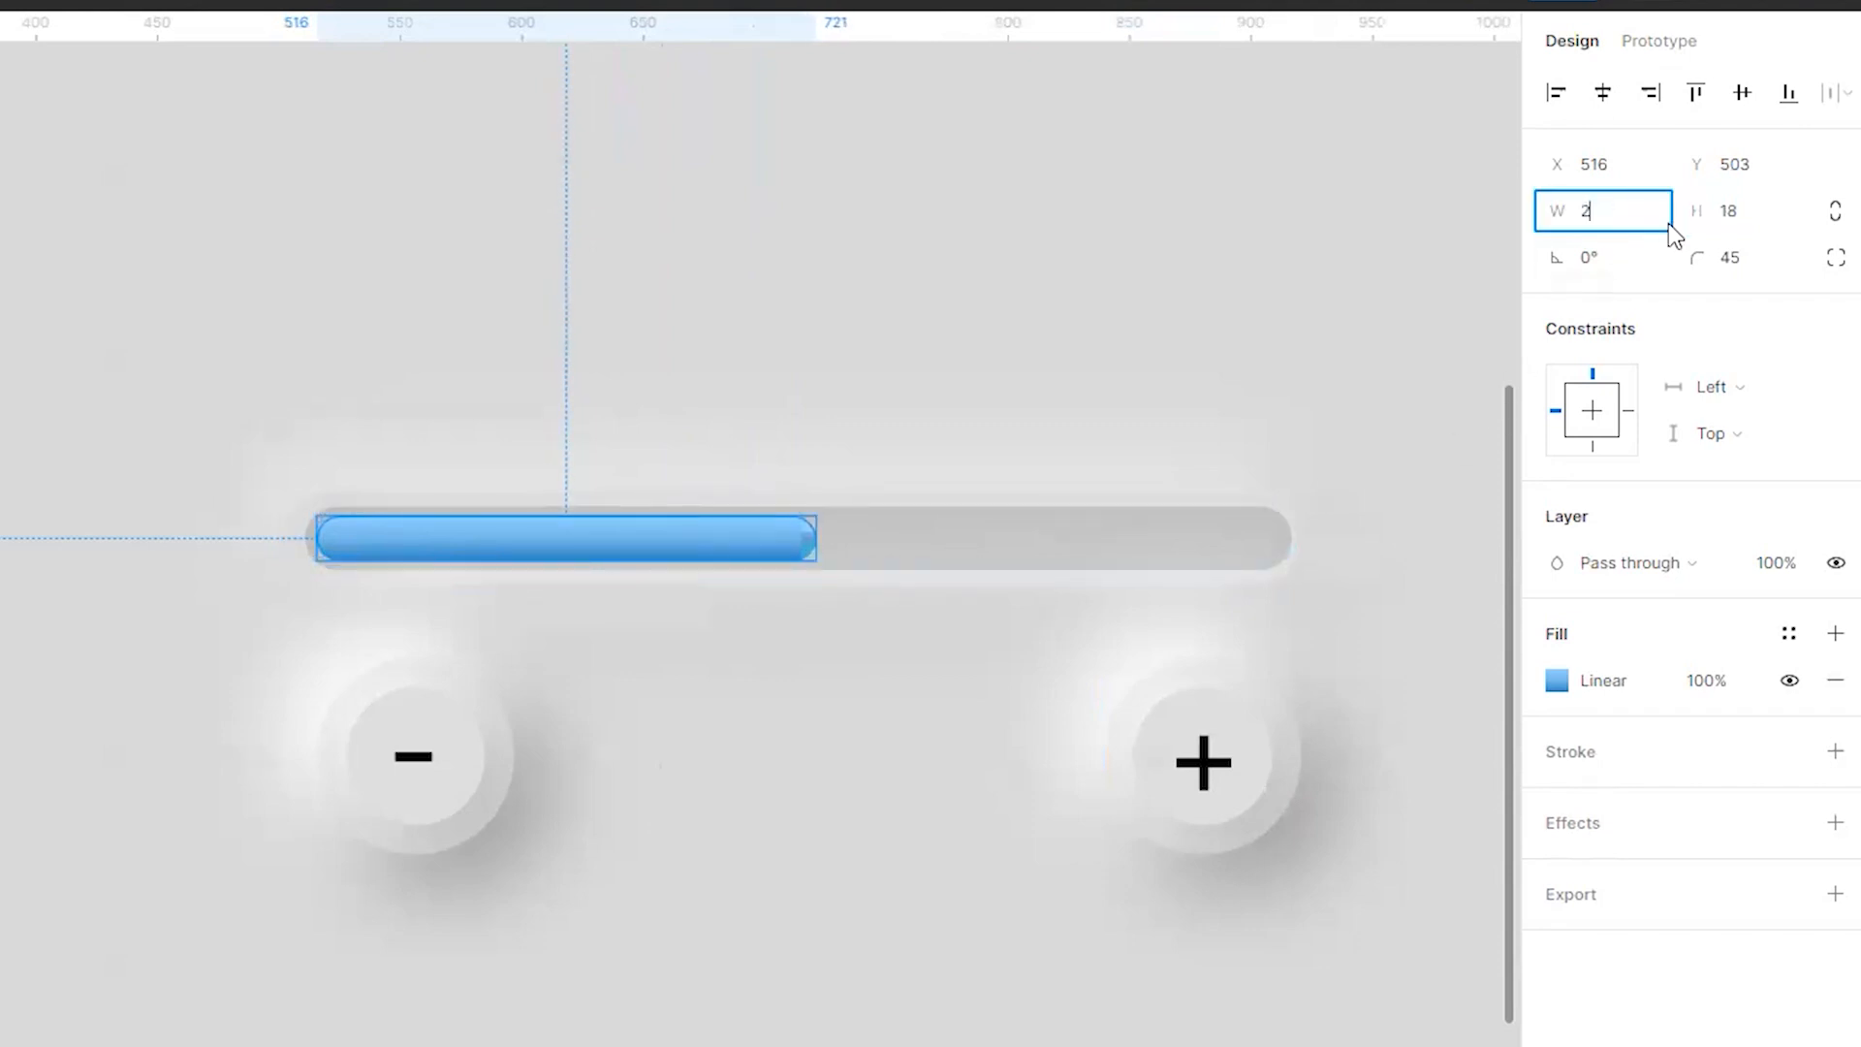
pyautogui.write('00')
pyautogui.press('Return')
pyautogui.click(793, 986)
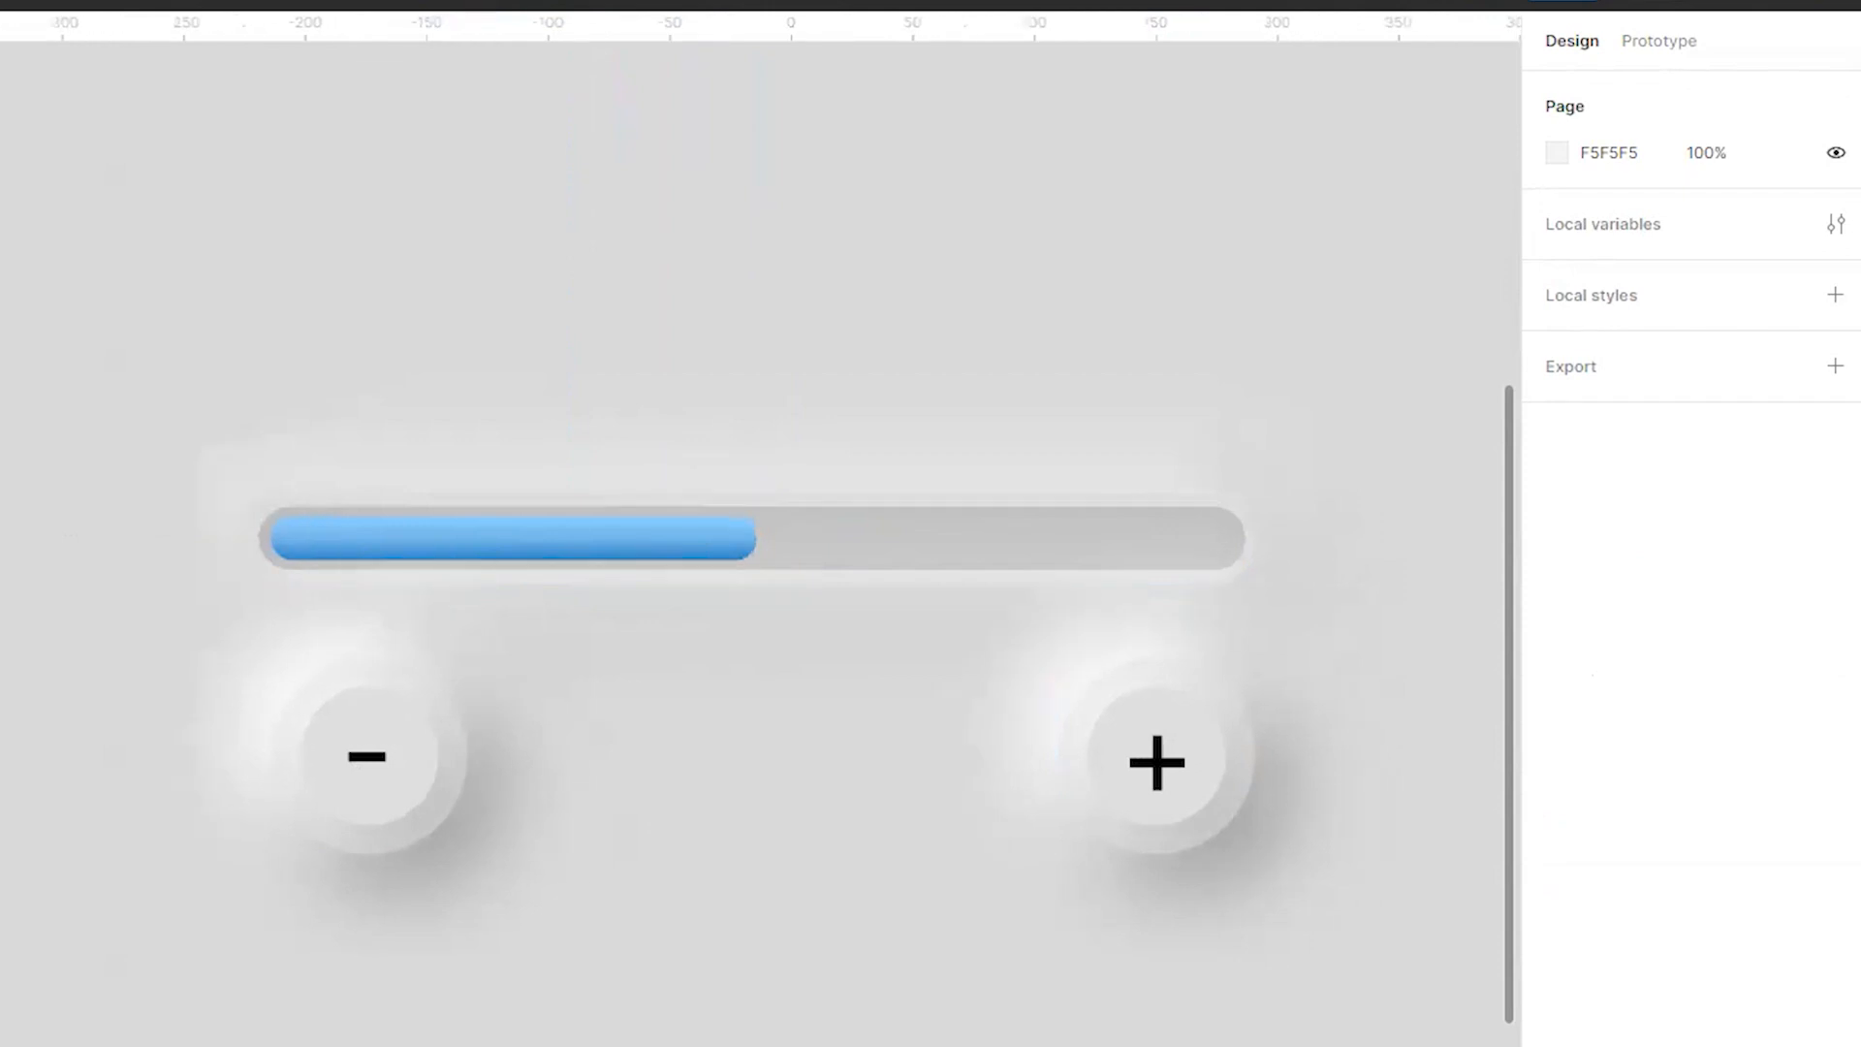
pyautogui.hscroll(-3, 797, 802)
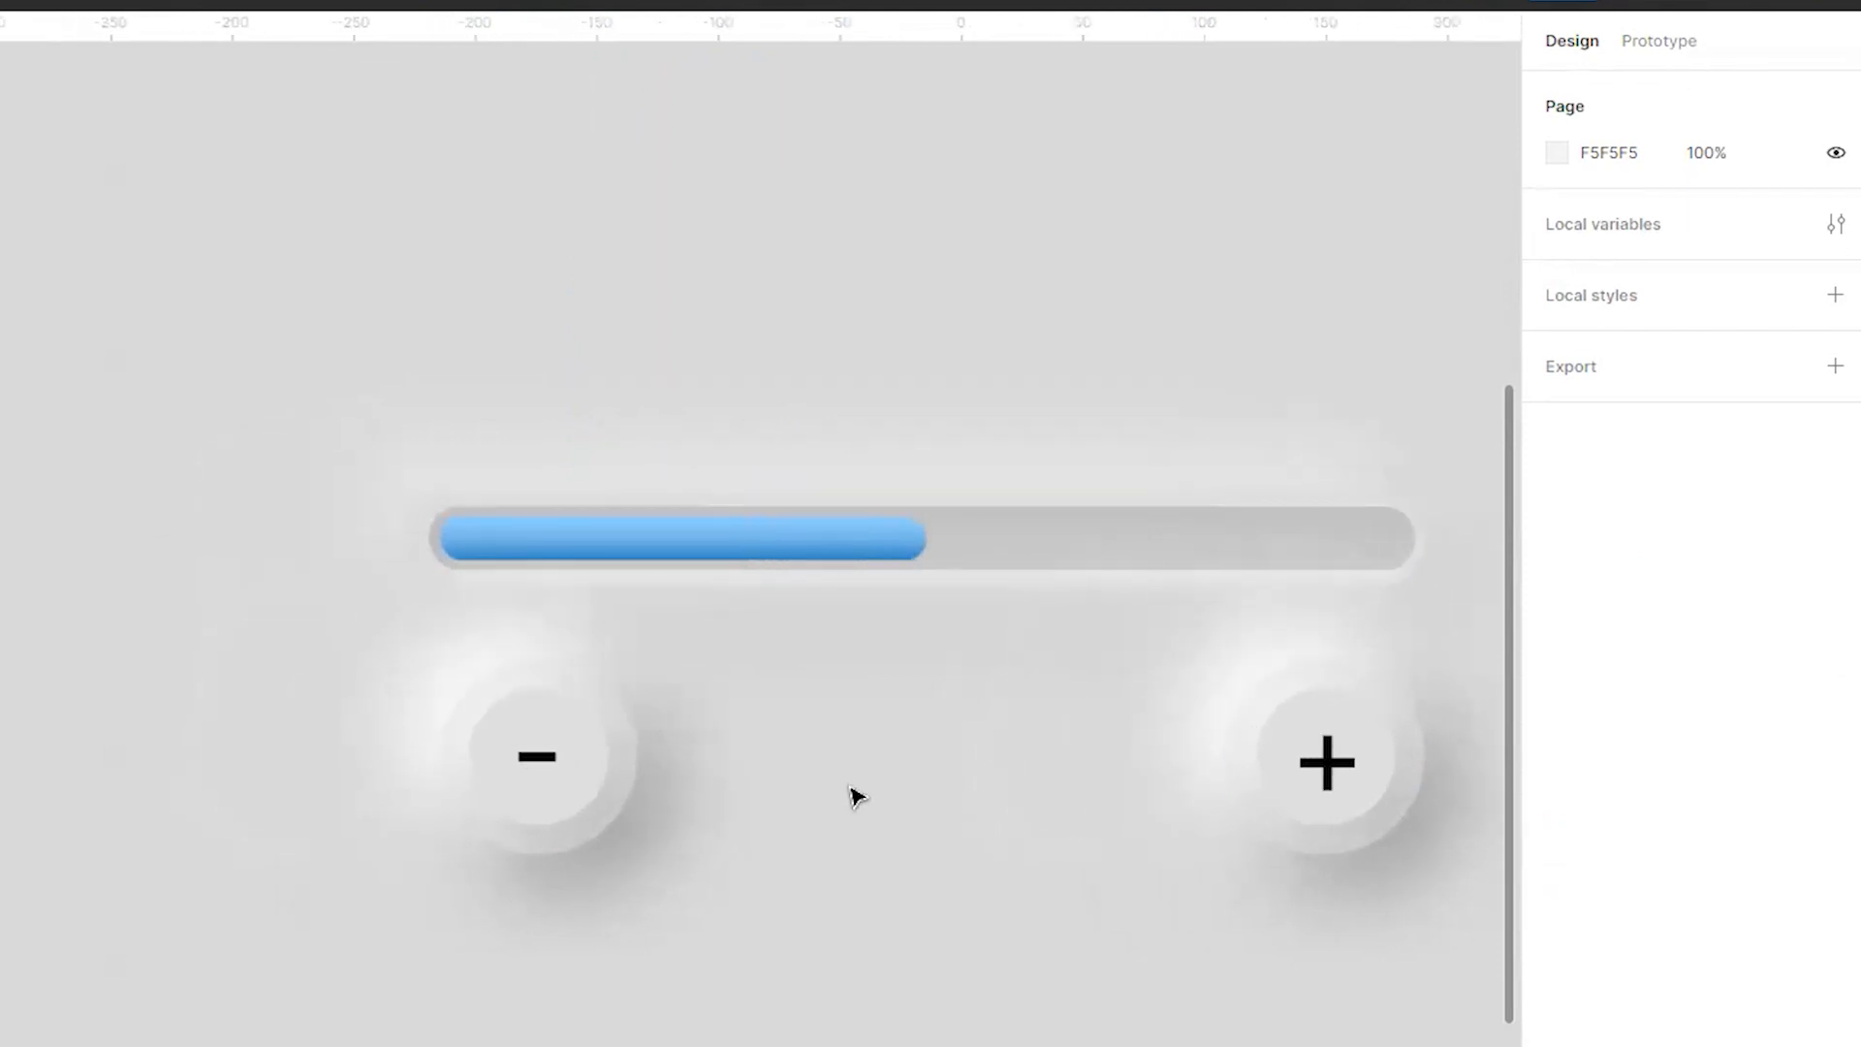
pyautogui.scroll(-3, 855, 796)
pyautogui.scroll(-2, 855, 794)
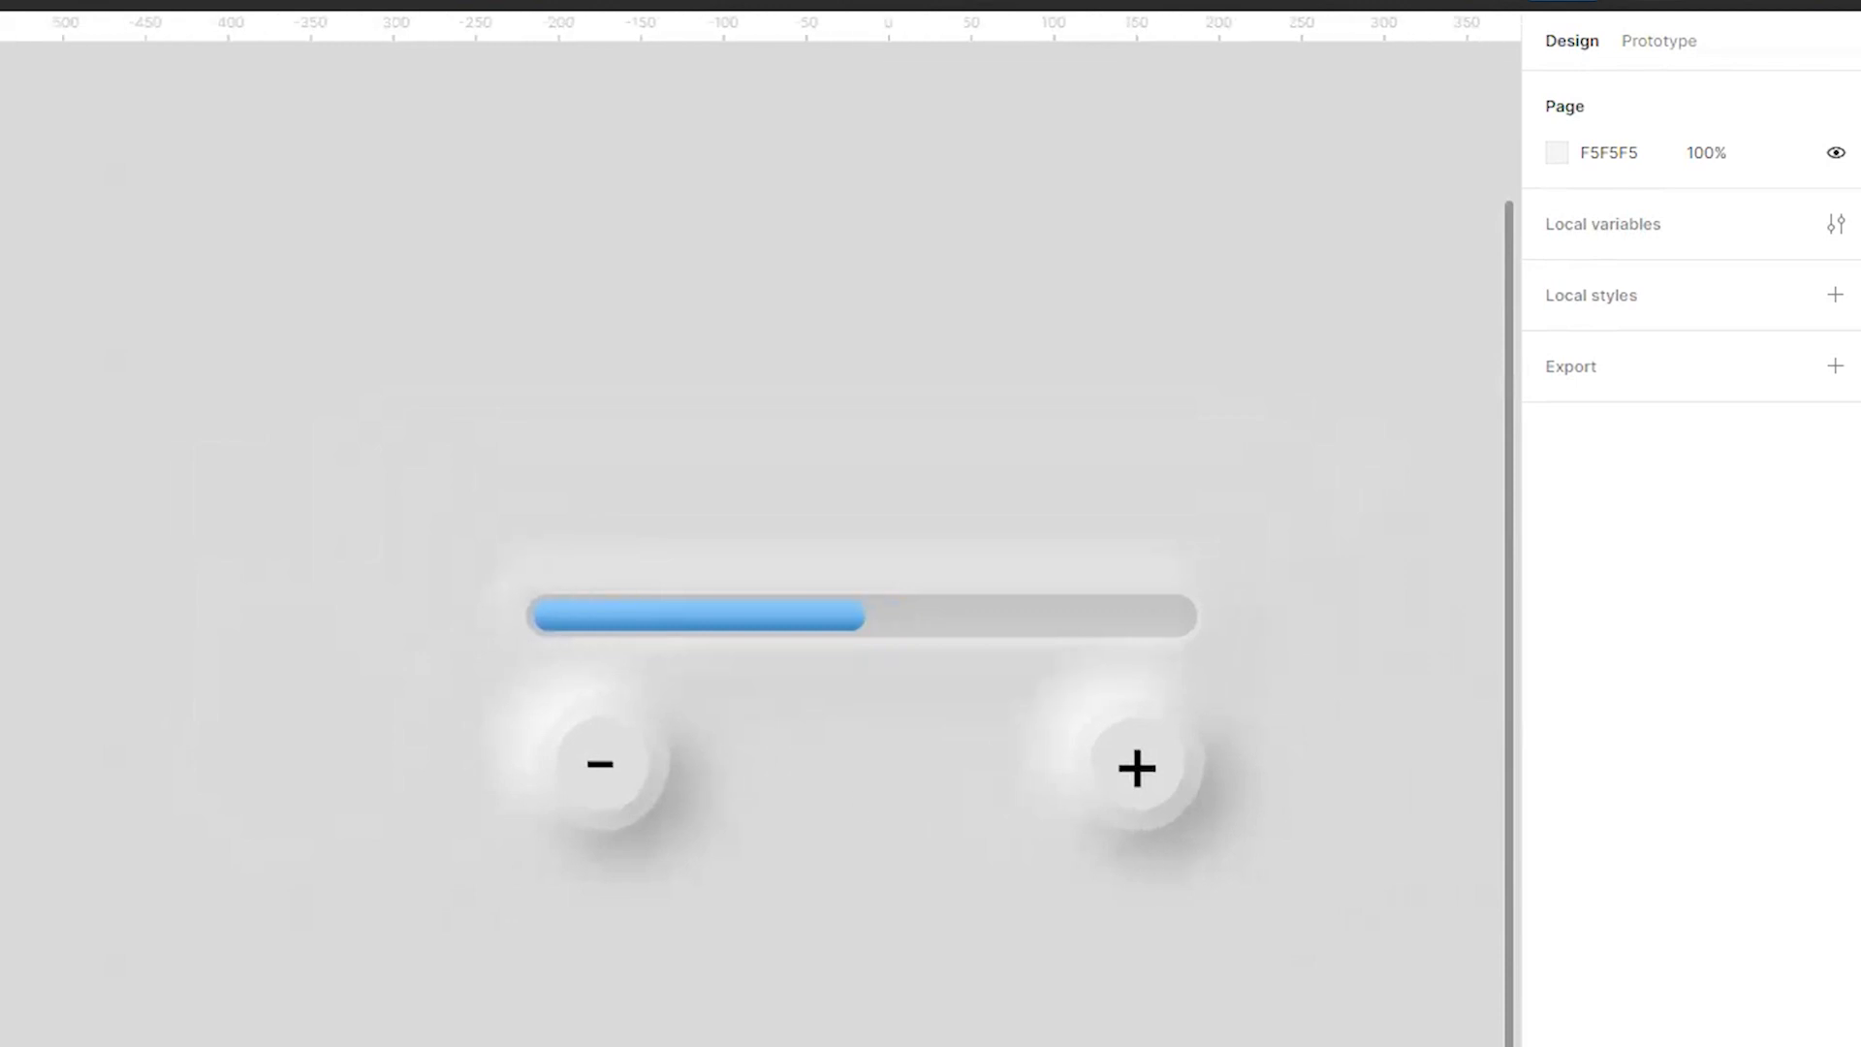
pyautogui.hscroll(-4, 854, 512)
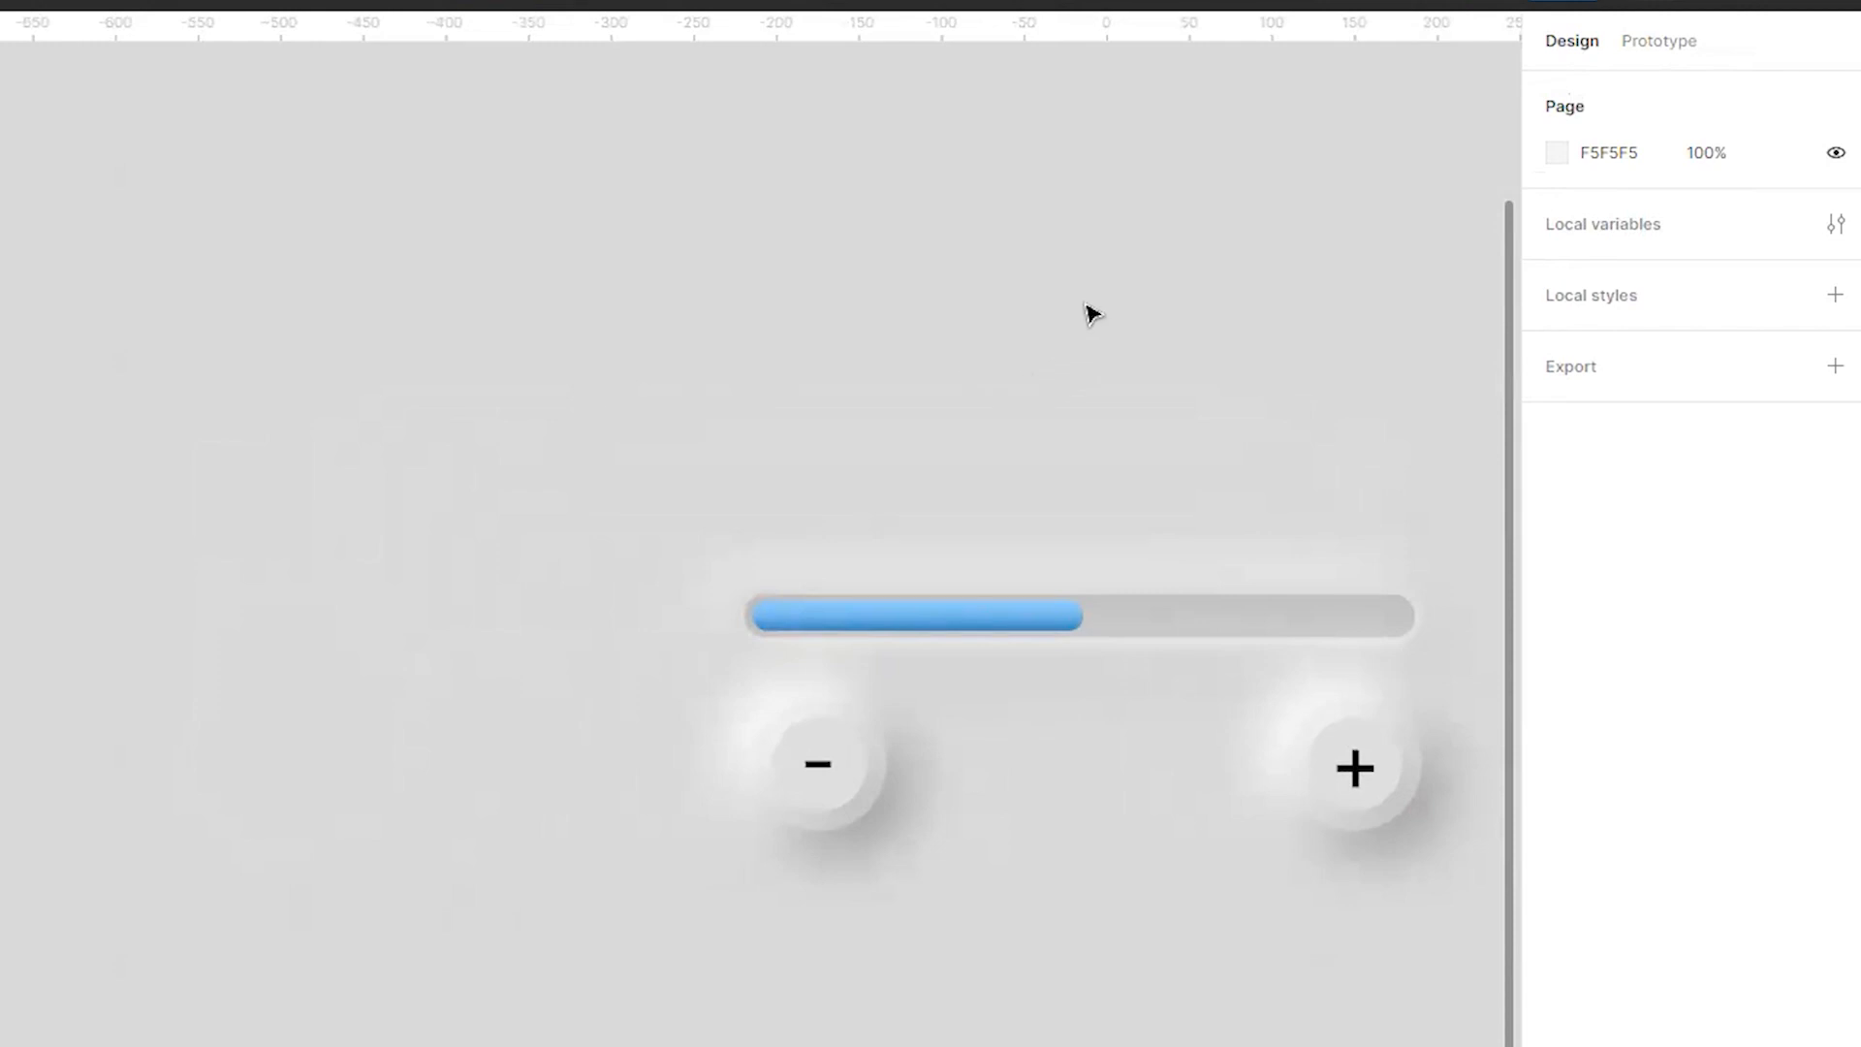
# Inspect the plus and minus button groups, then clear the selection
pyautogui.click(1354, 799)
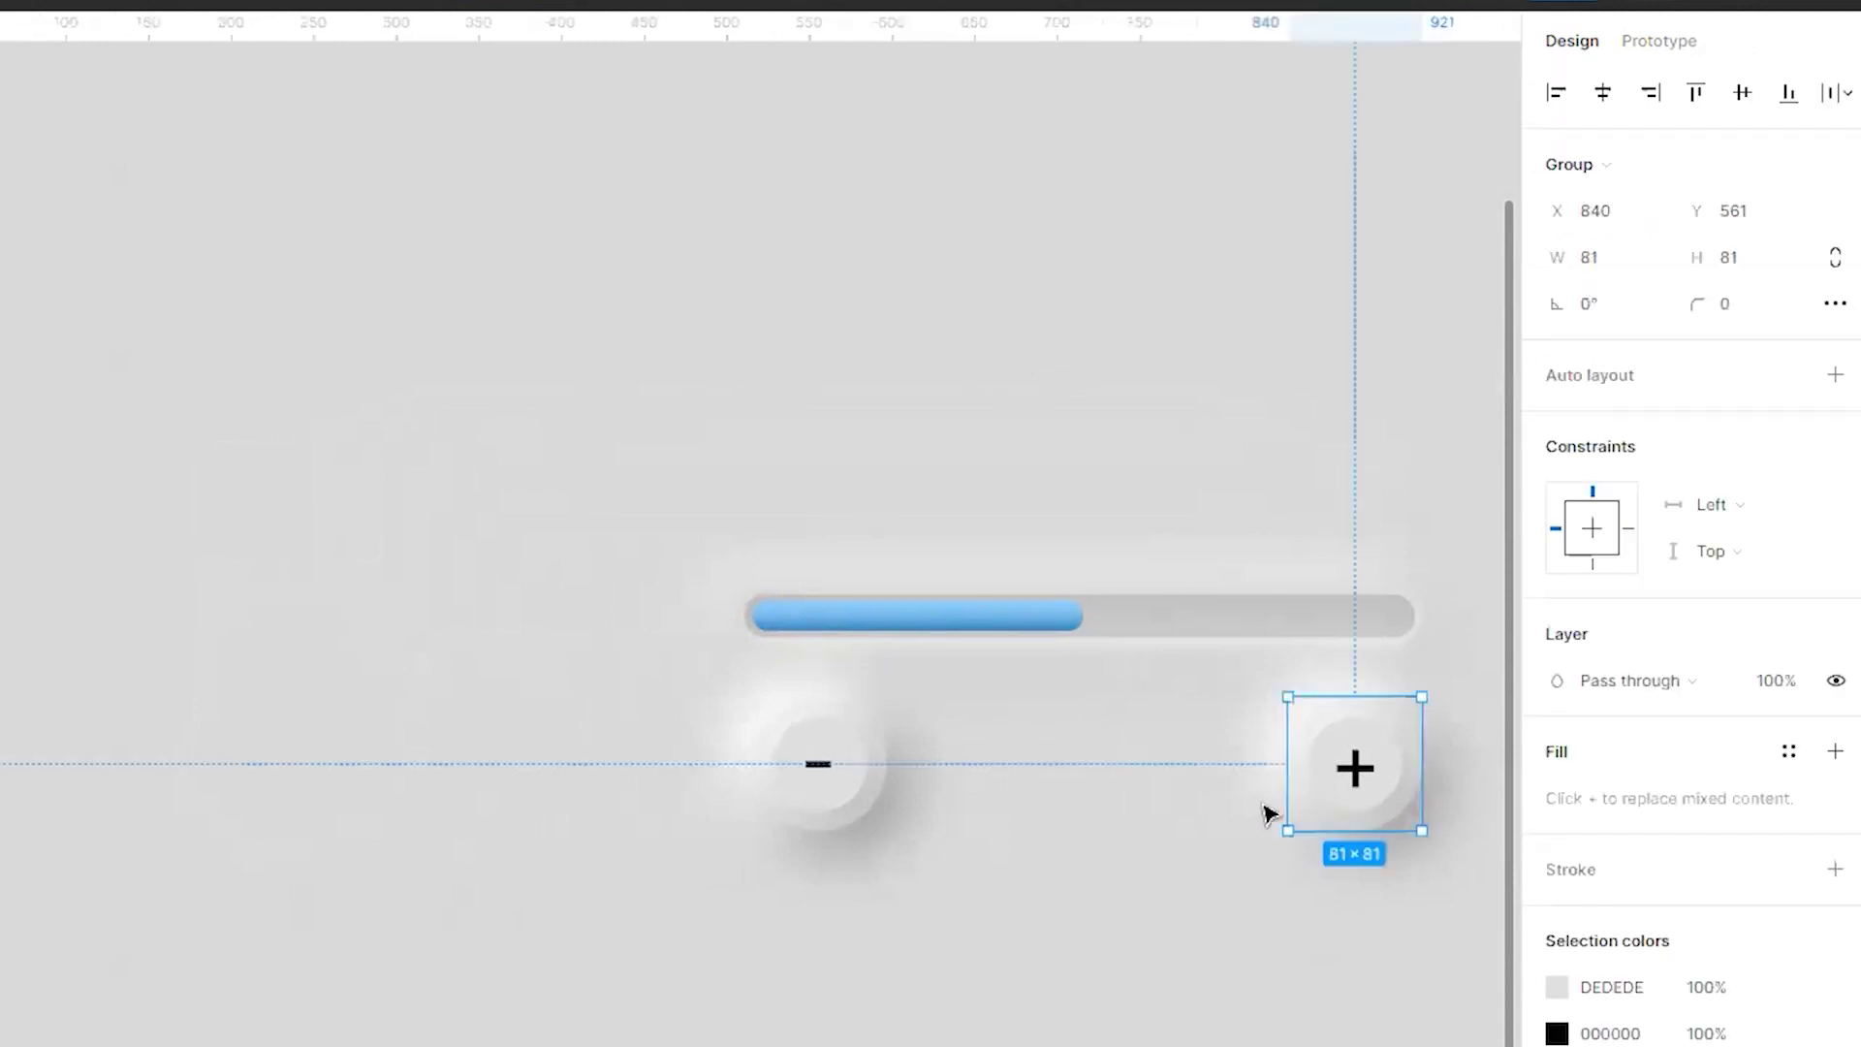
pyautogui.click(781, 775)
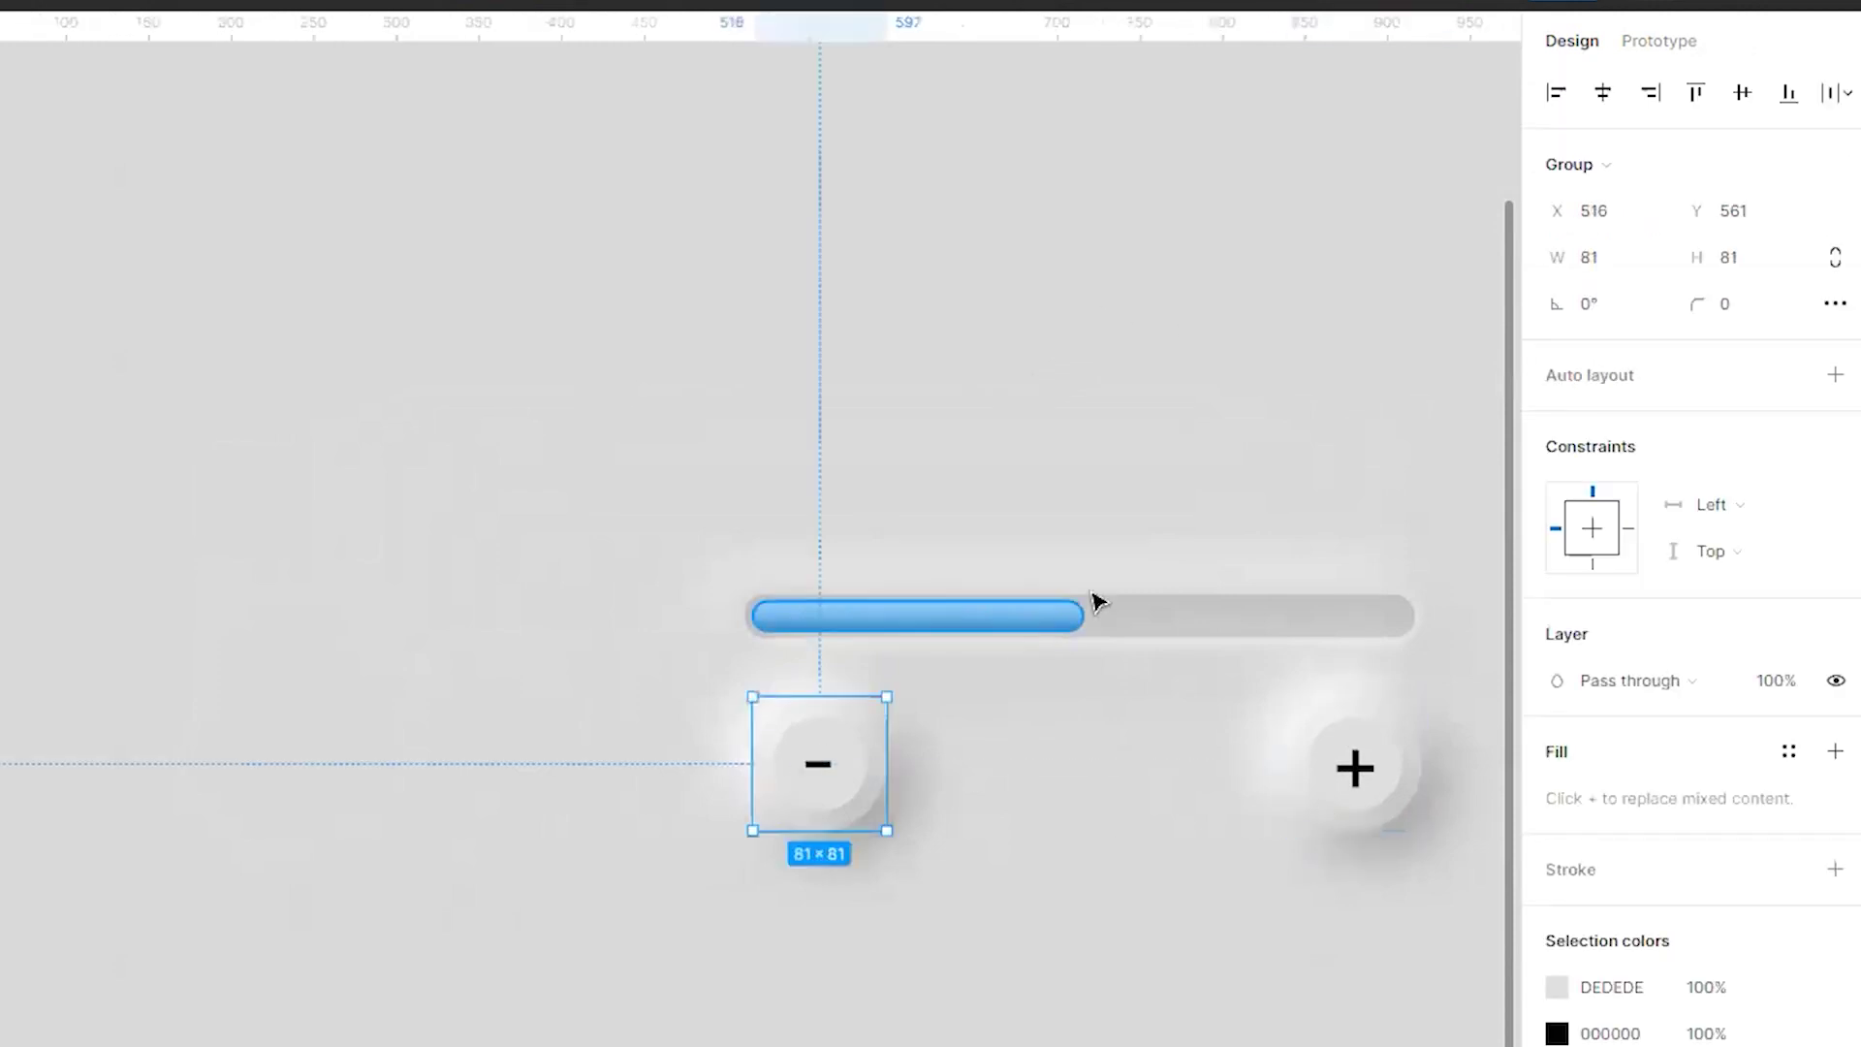
pyautogui.click(1042, 419)
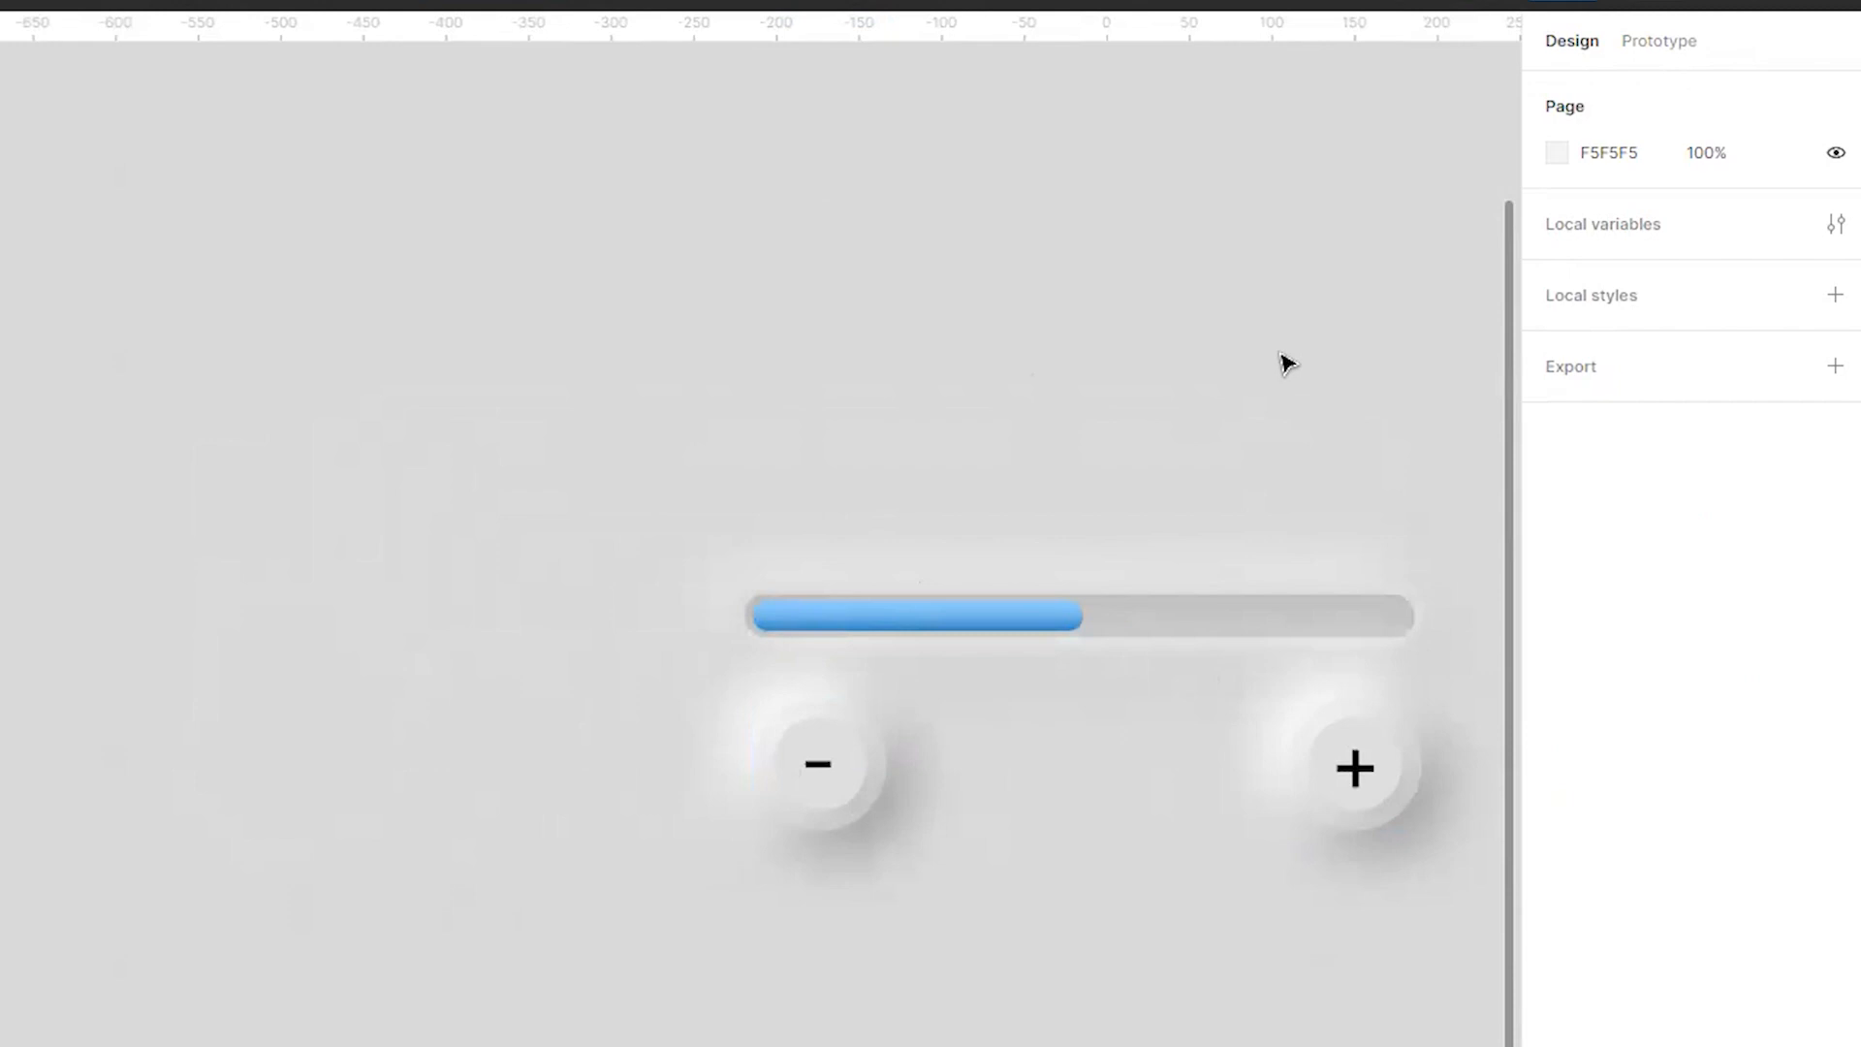
# Create a Number variable named Volumebar with value 200 in Local variables
pyautogui.click(1835, 224)
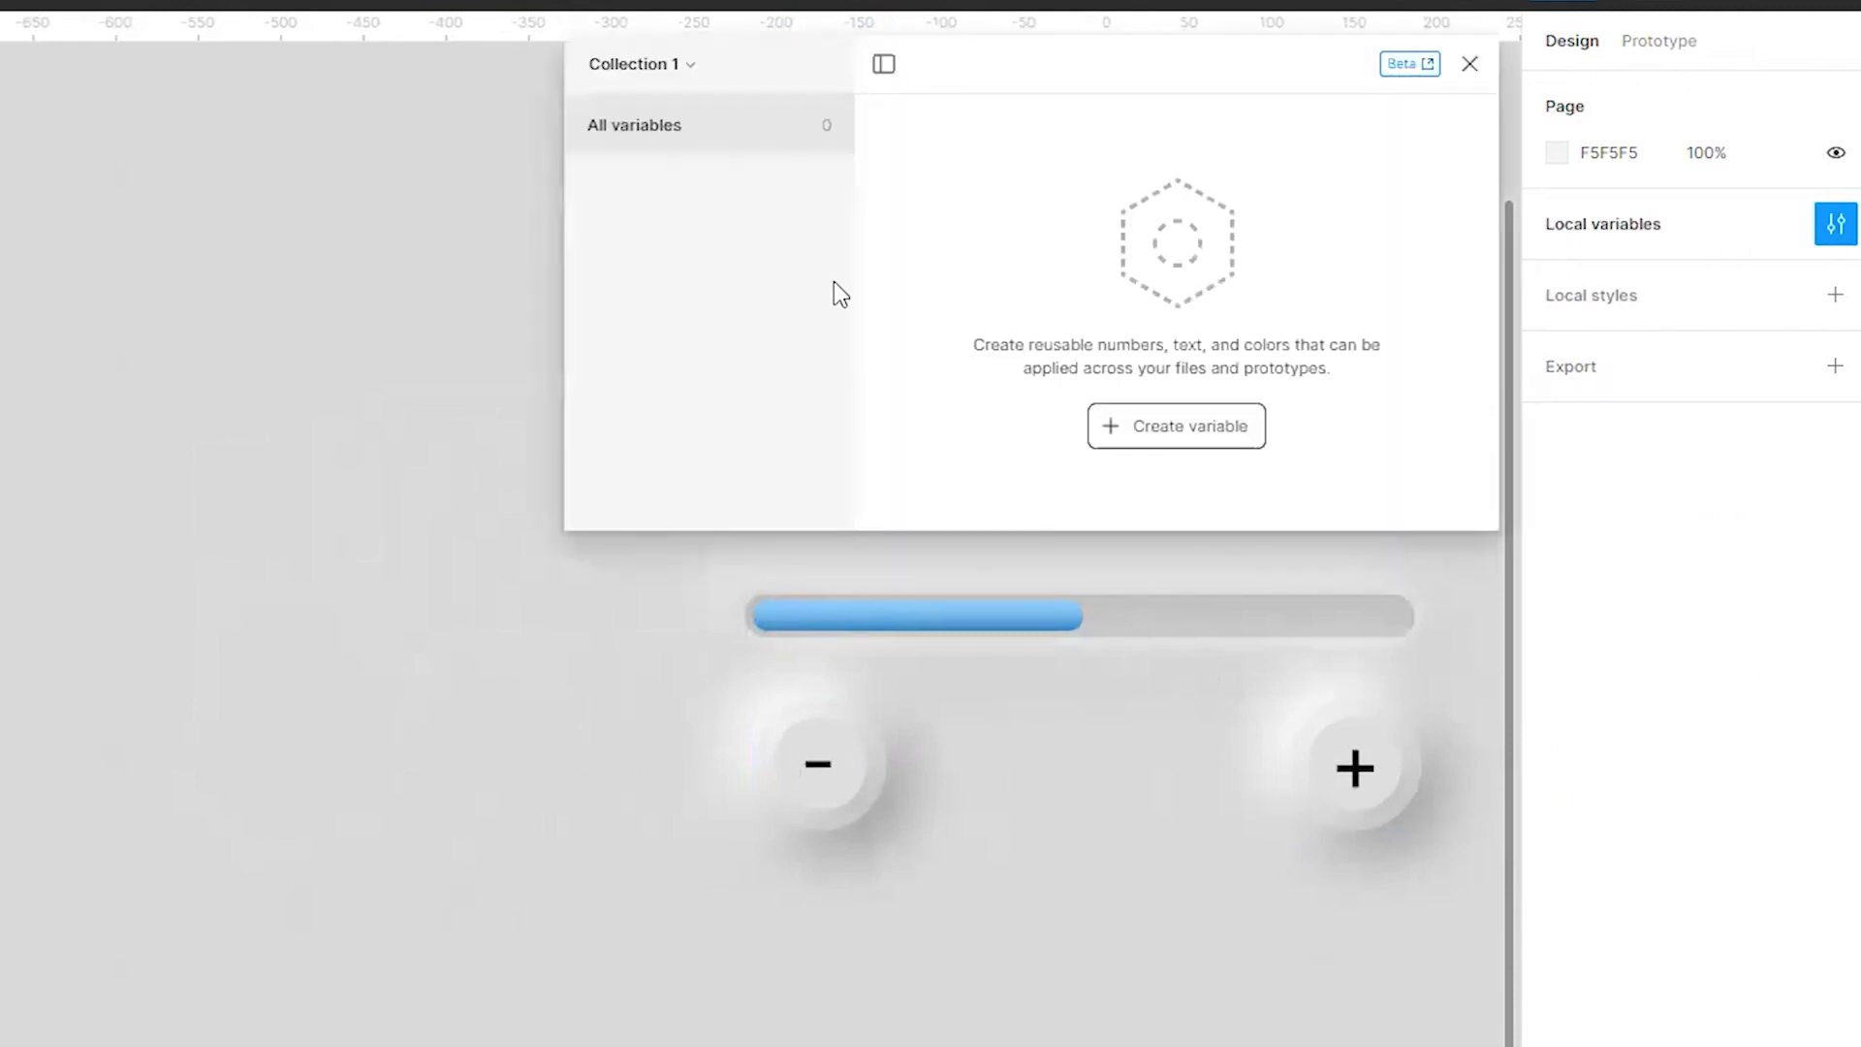
pyautogui.click(1198, 433)
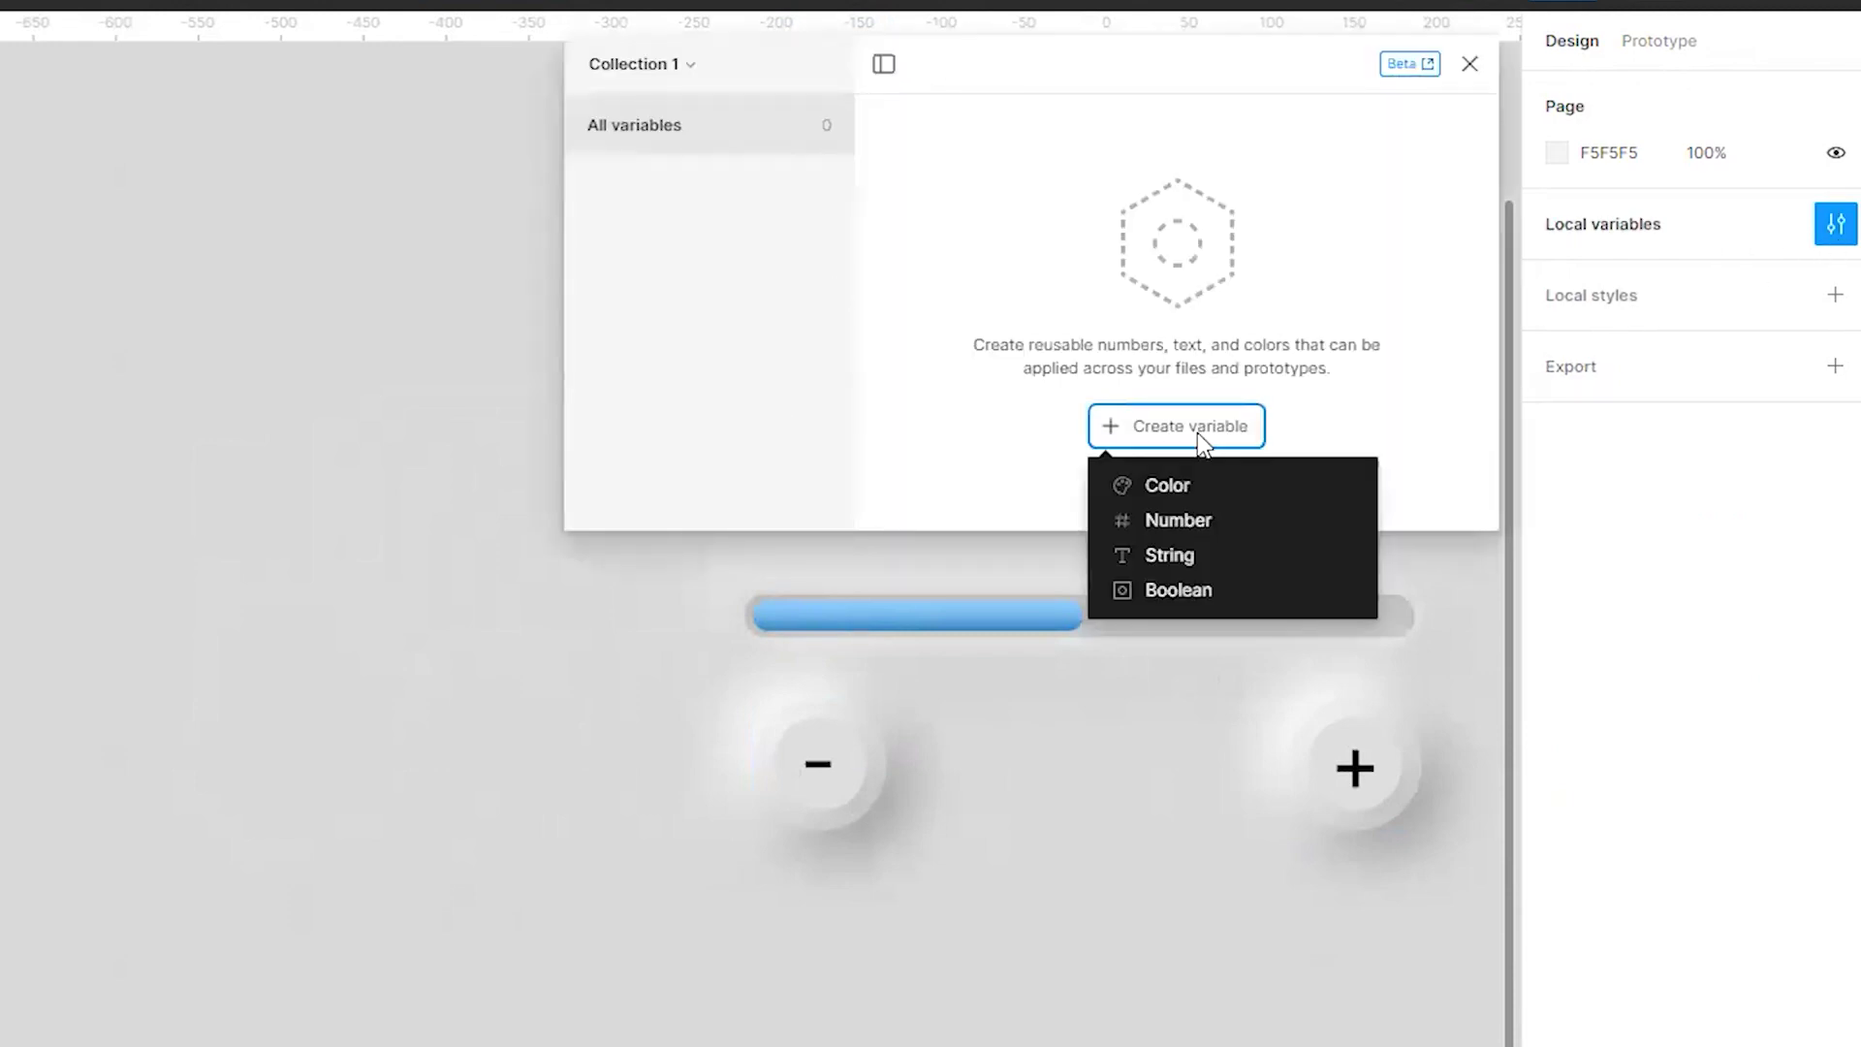
pyautogui.click(1202, 528)
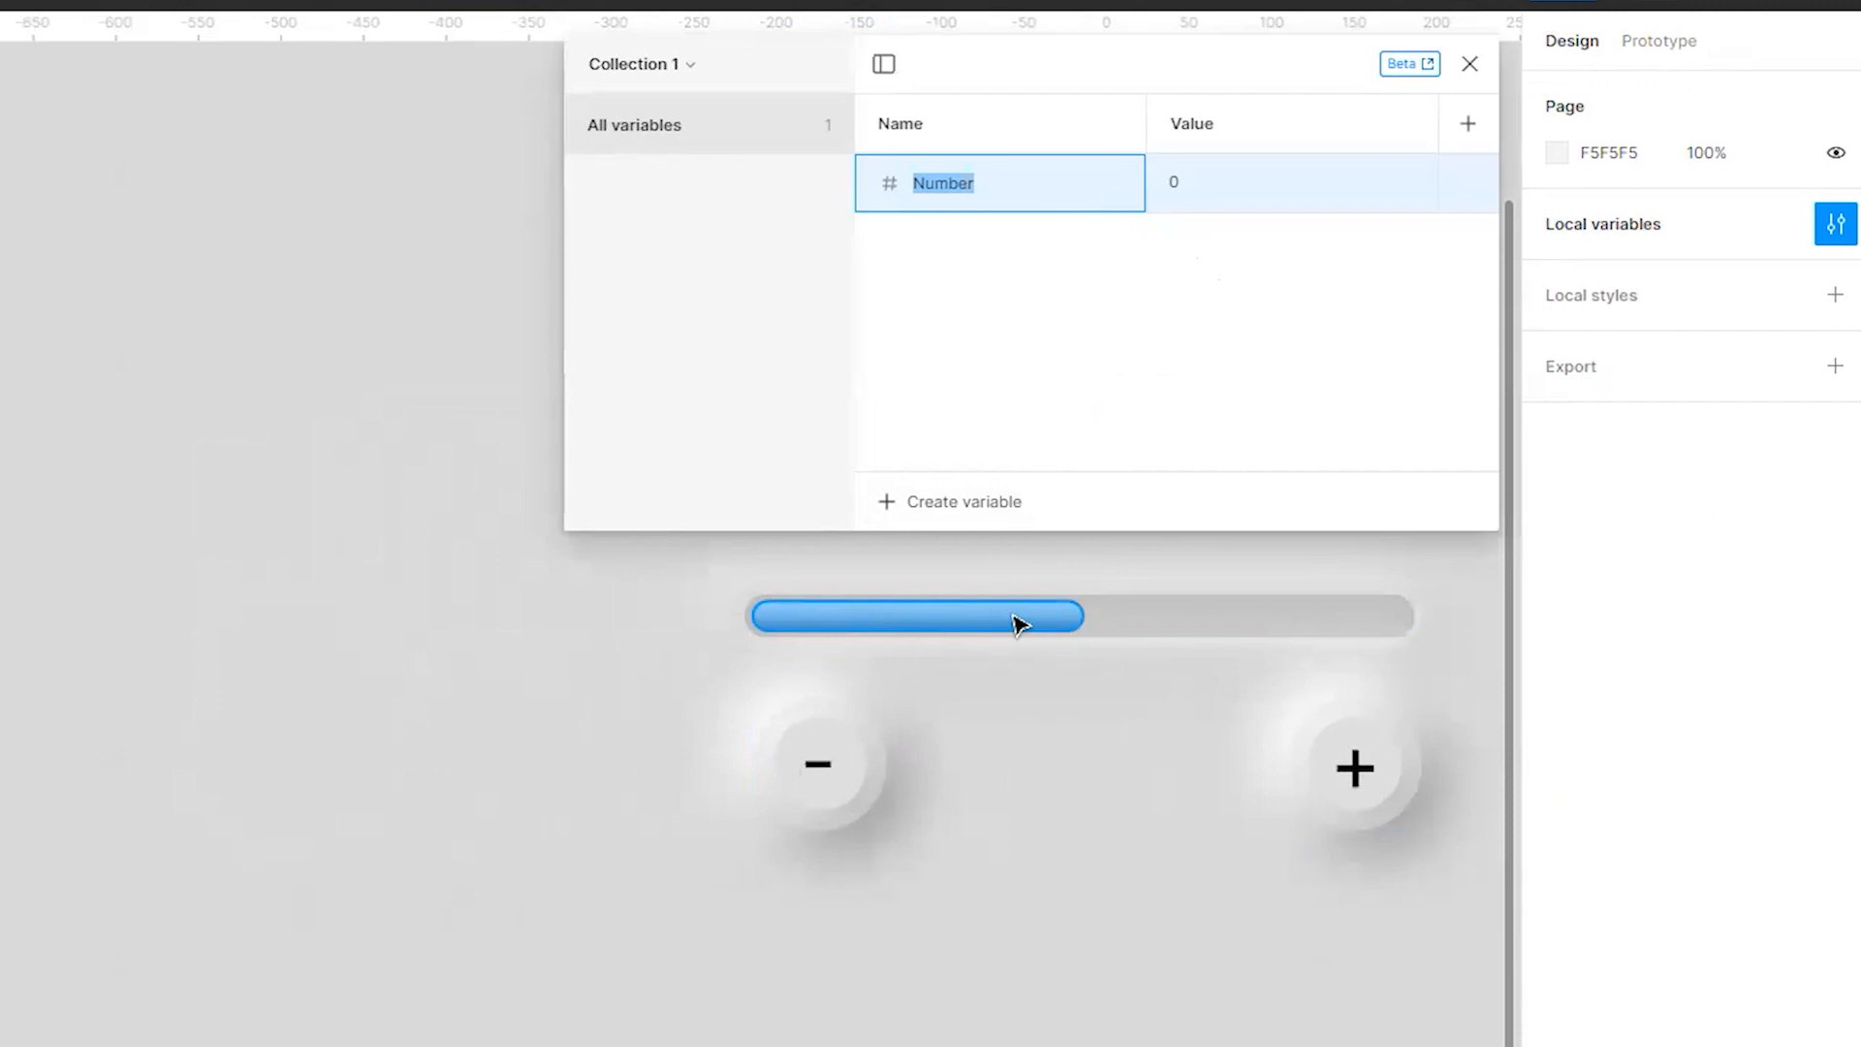
pyautogui.moveTo(1001, 183)
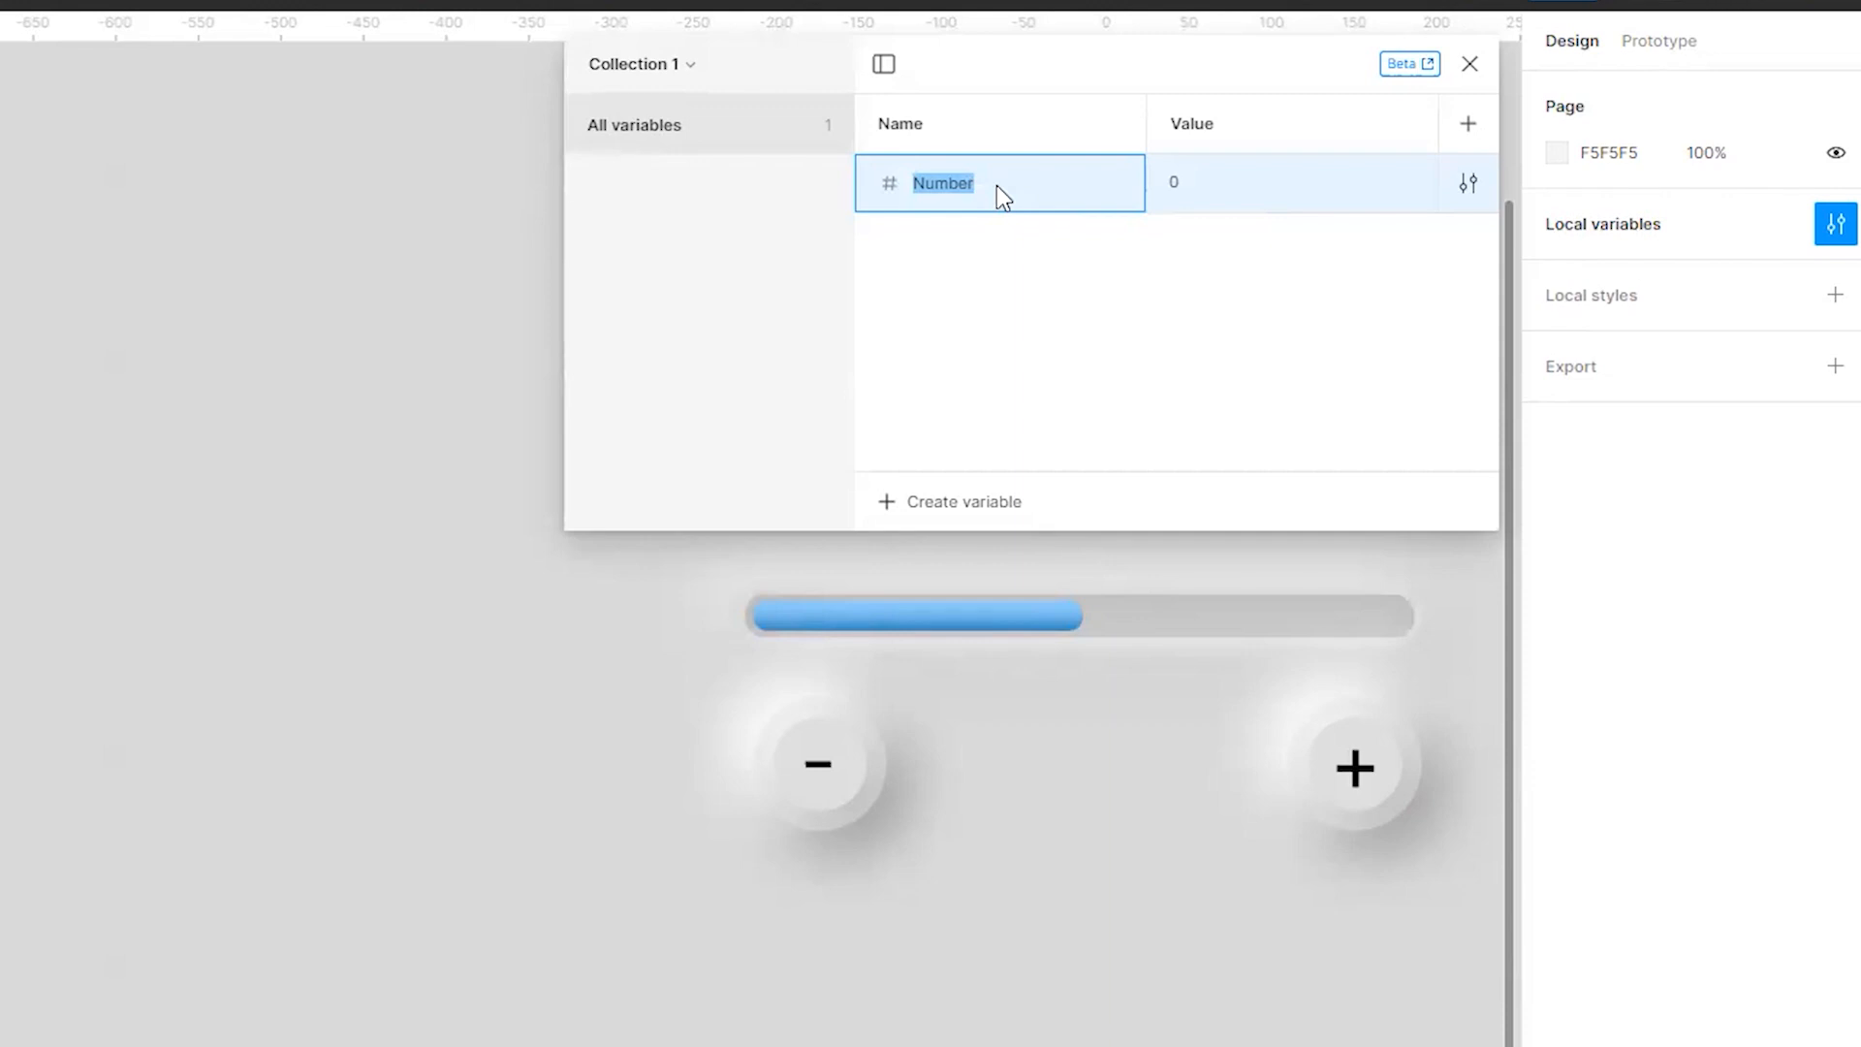
pyautogui.write('Volumeba')
pyautogui.moveTo(1216, 183)
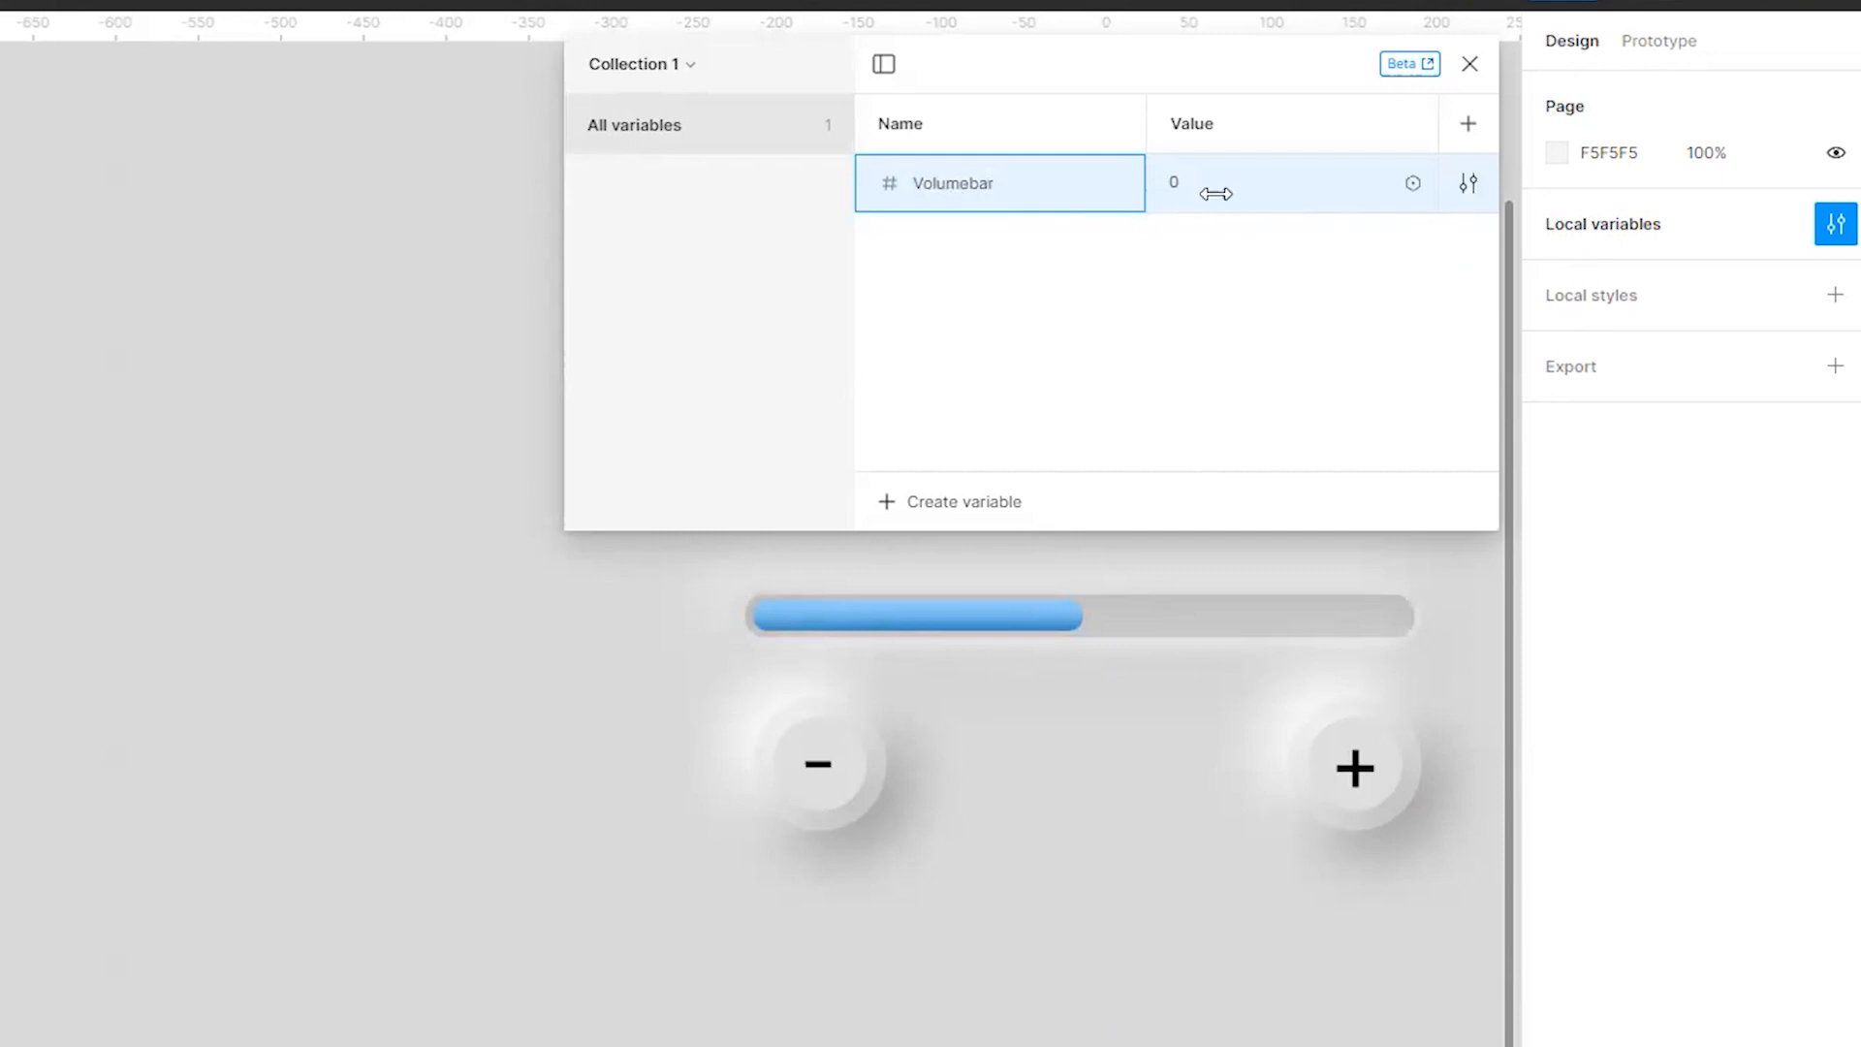
pyautogui.click(1179, 191)
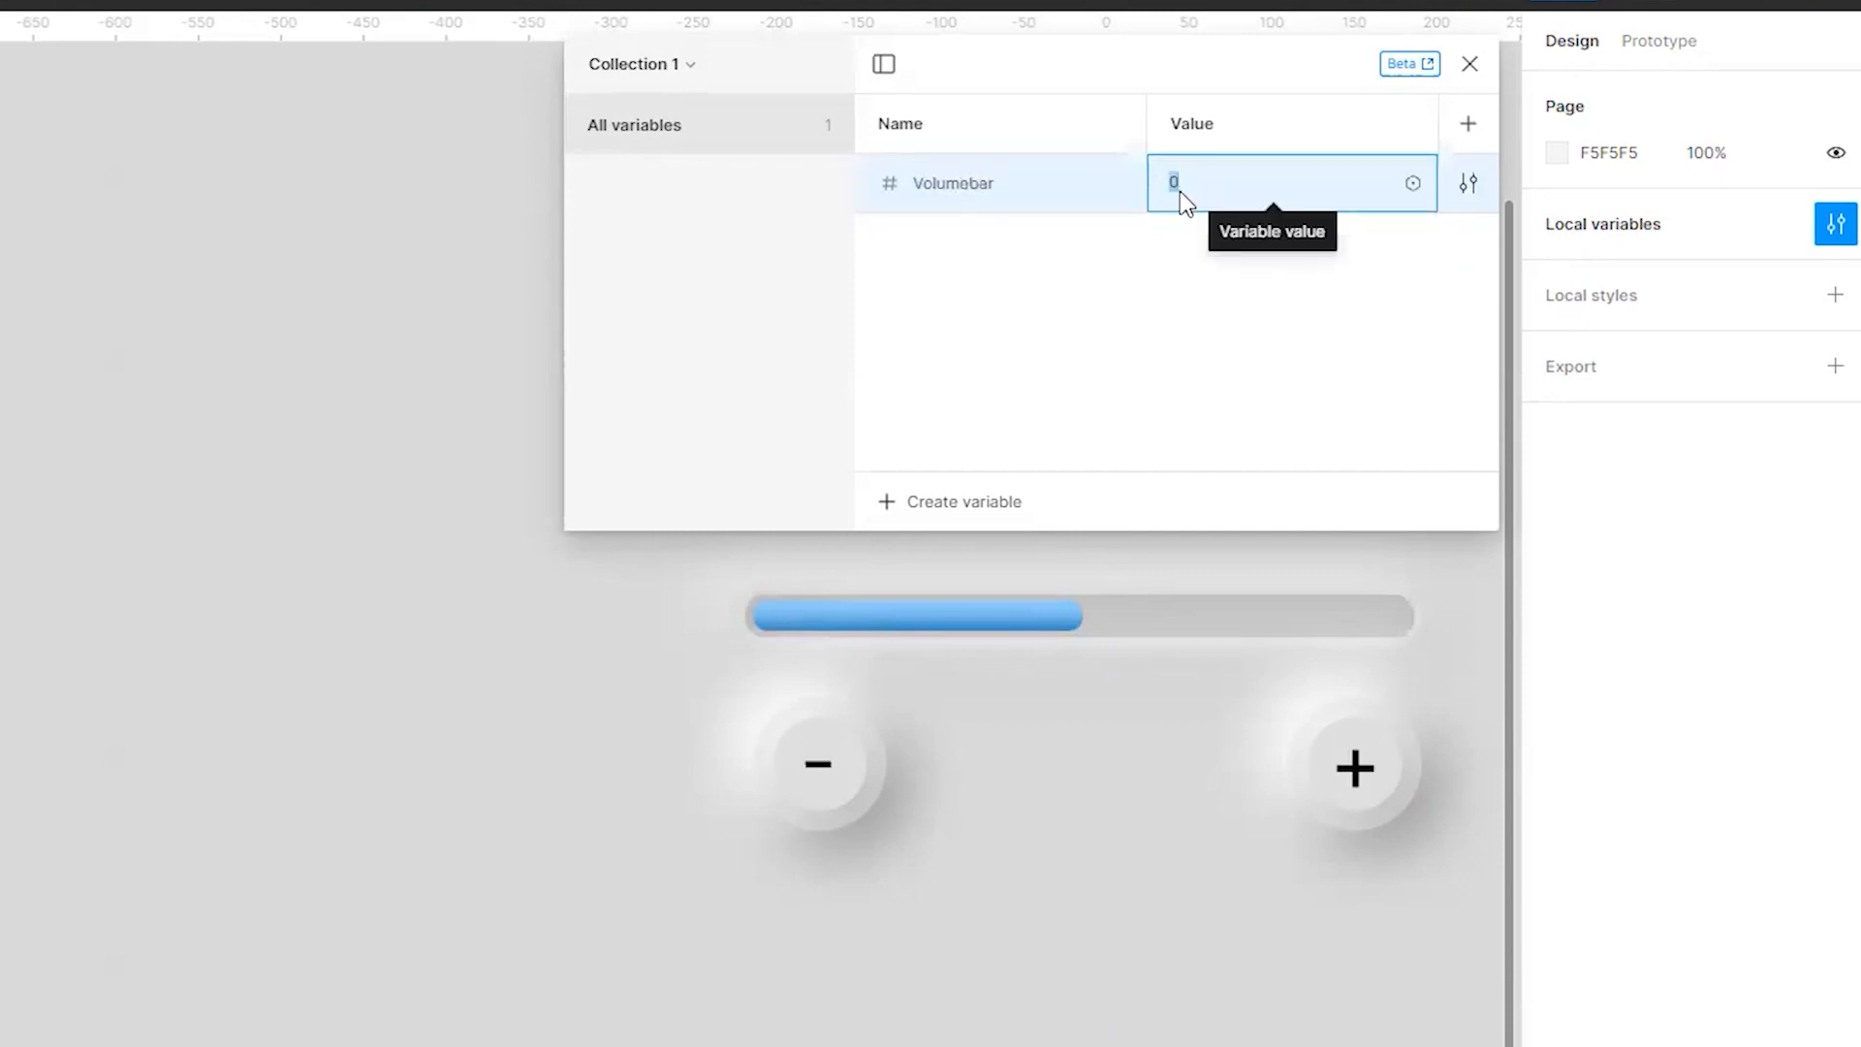
pyautogui.write('200')
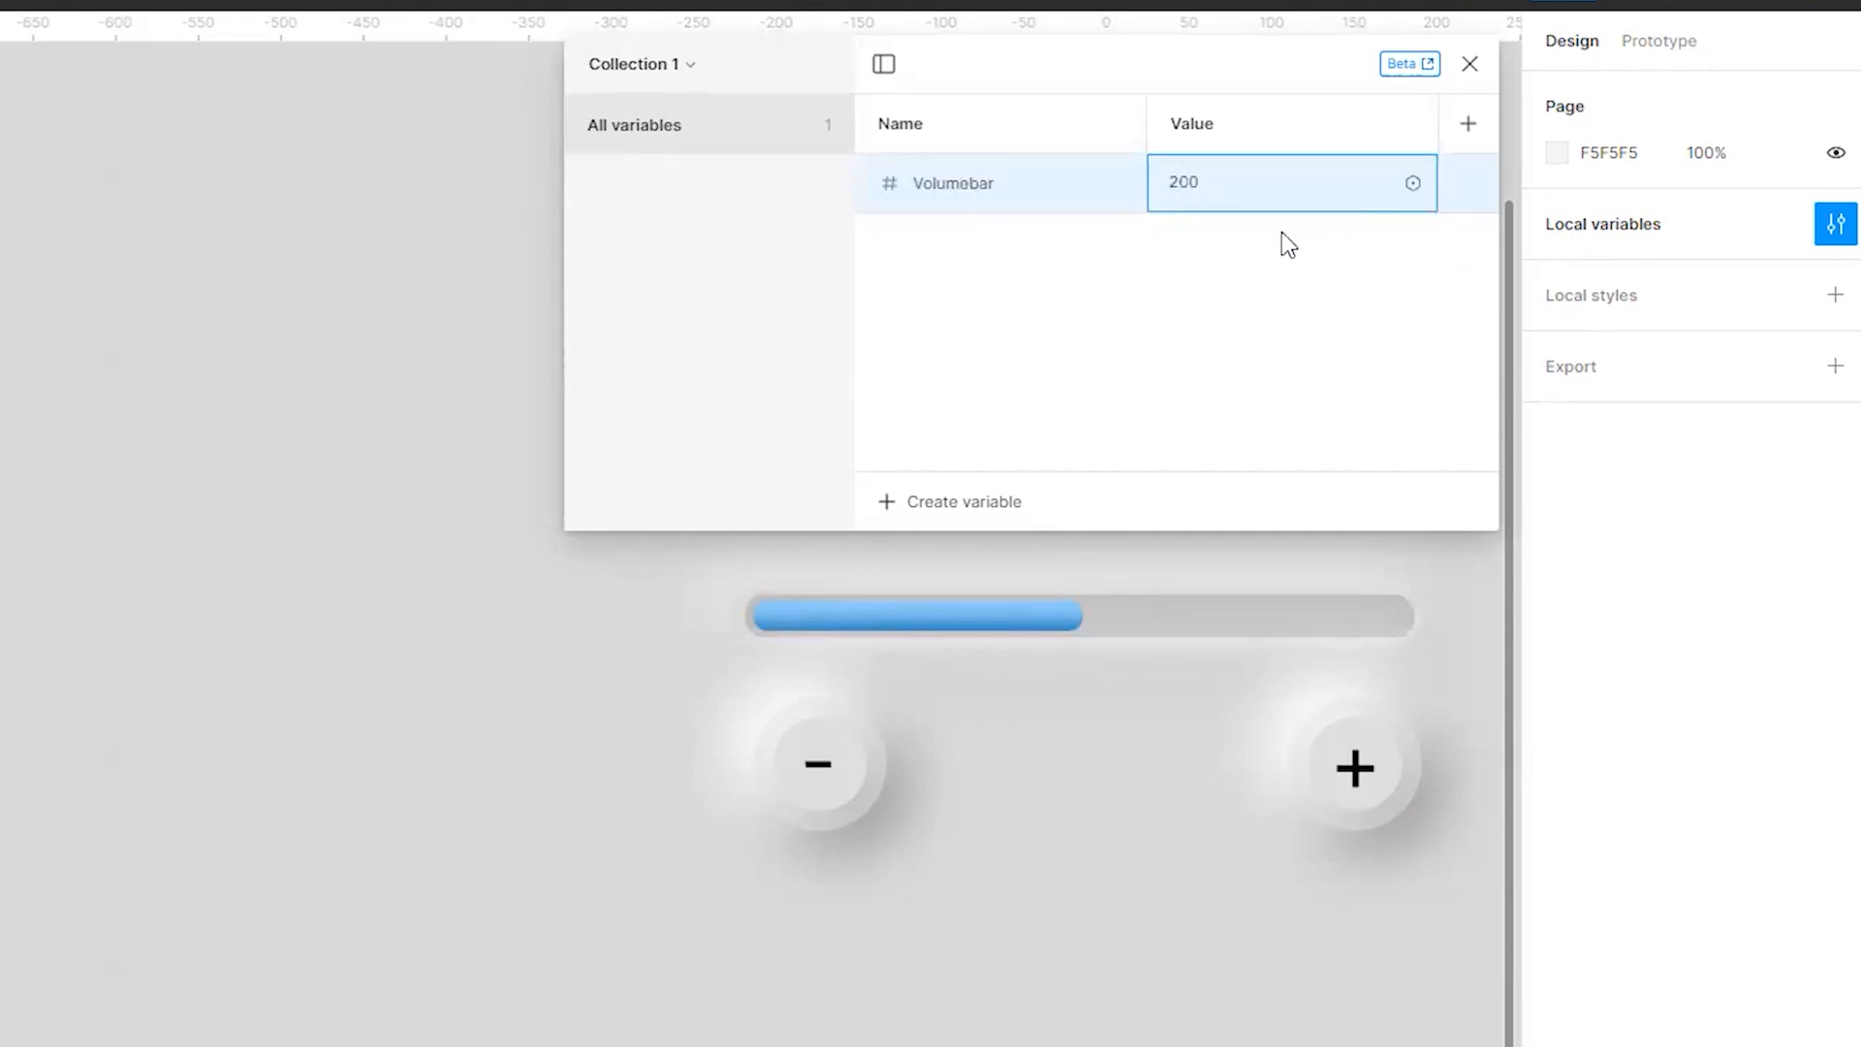
pyautogui.press('Return')
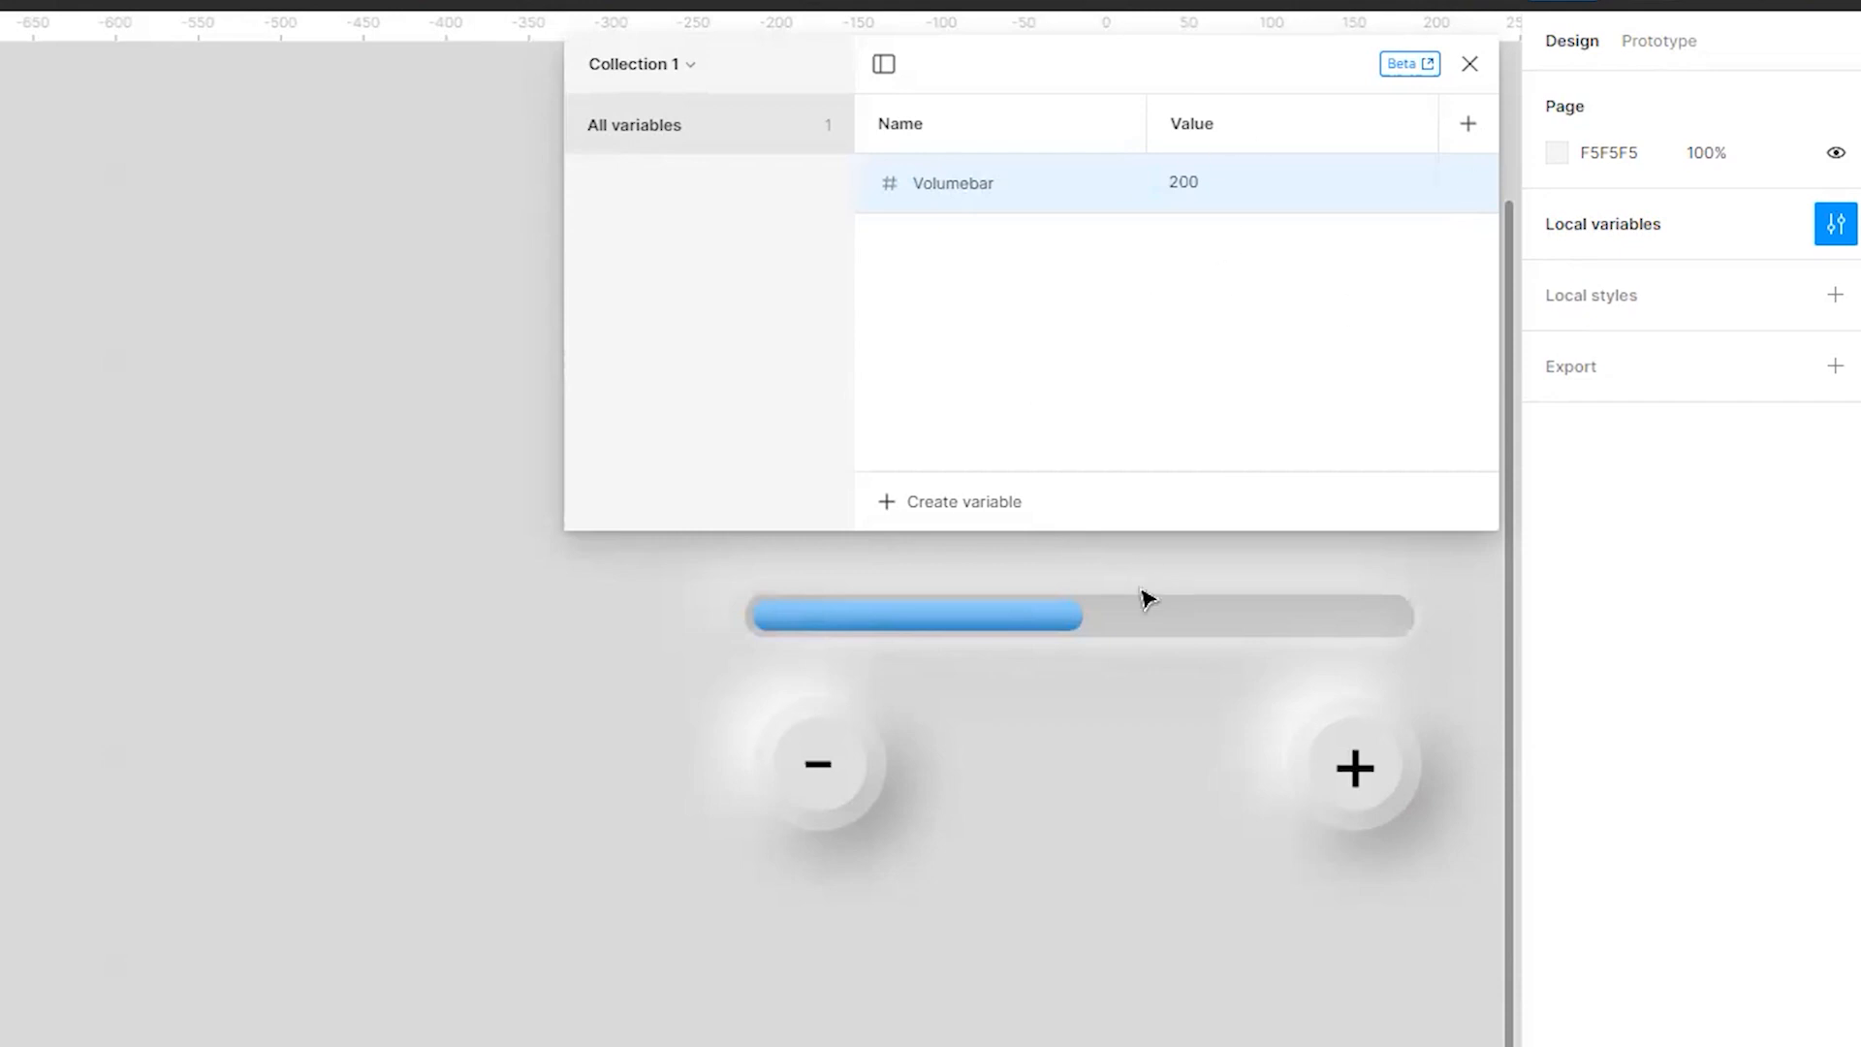
pyautogui.click(1474, 63)
# Bind the blue fill's W field to Volumebar, then start editing the variable's 200 value down to 20
pyautogui.click(1030, 617)
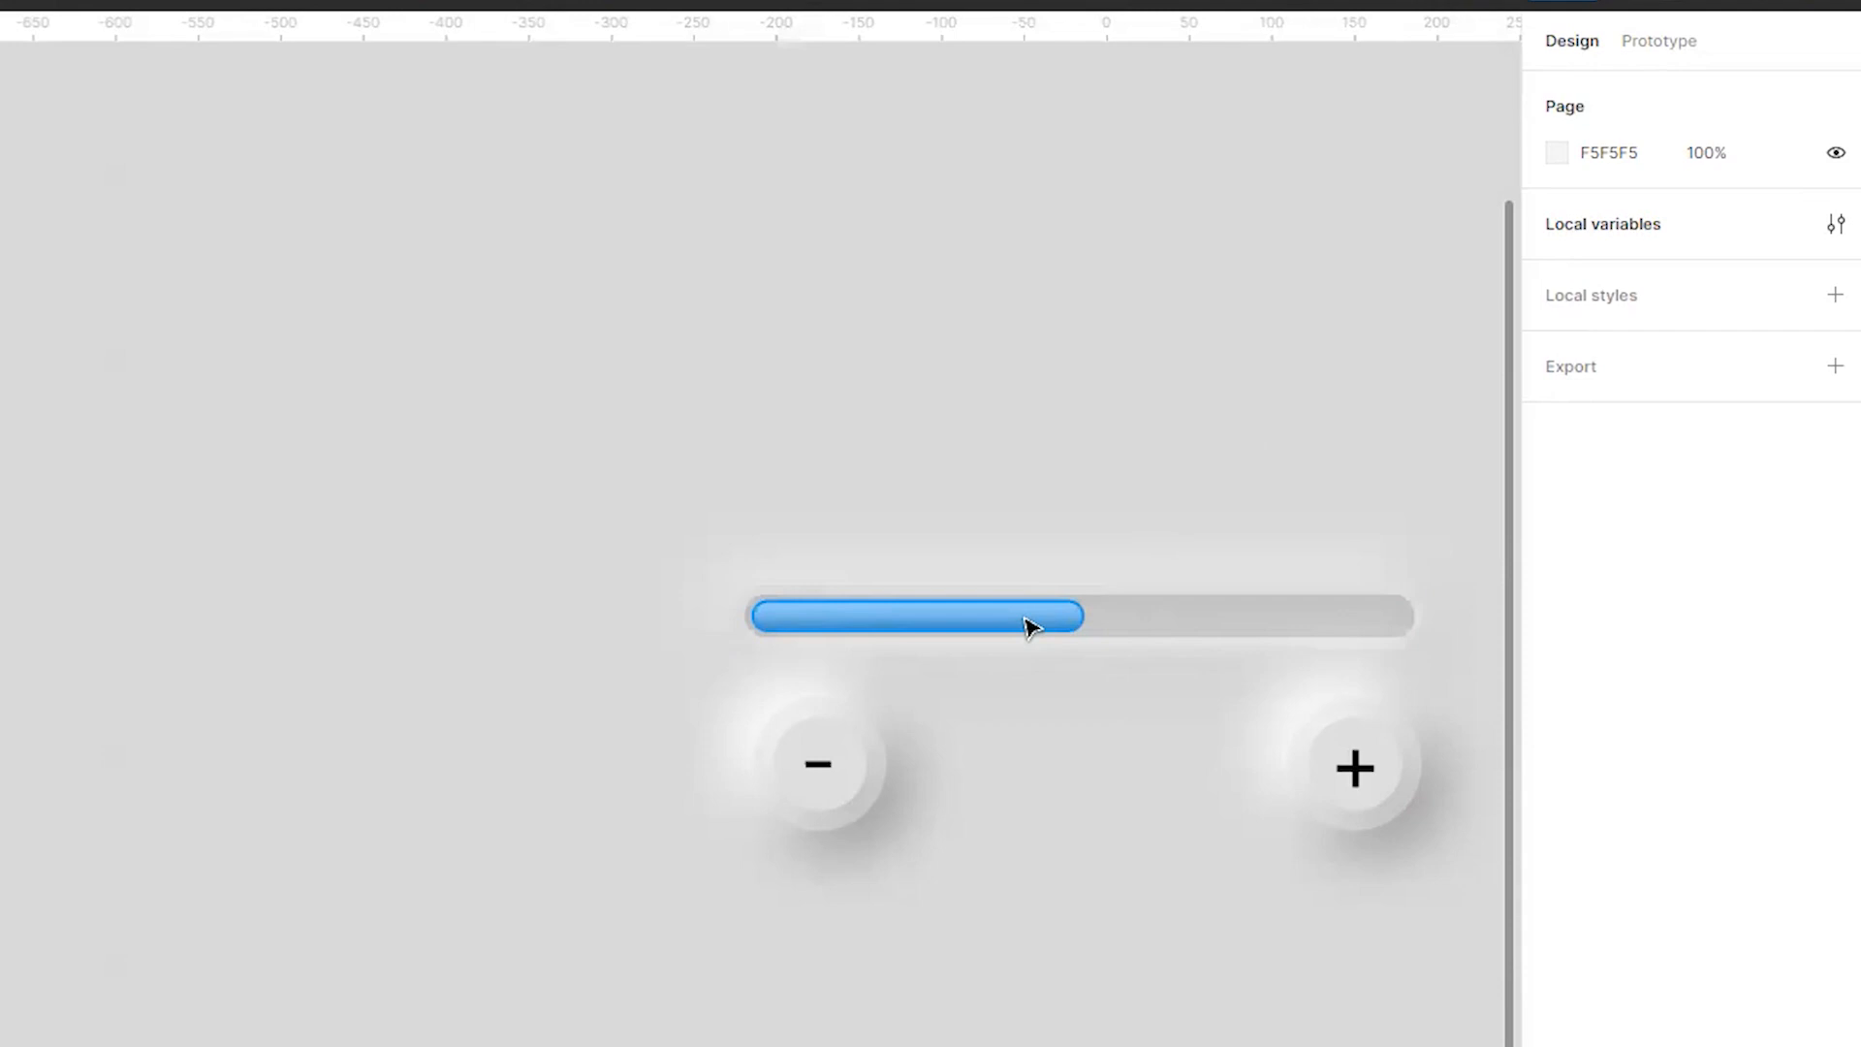
pyautogui.click(1031, 625)
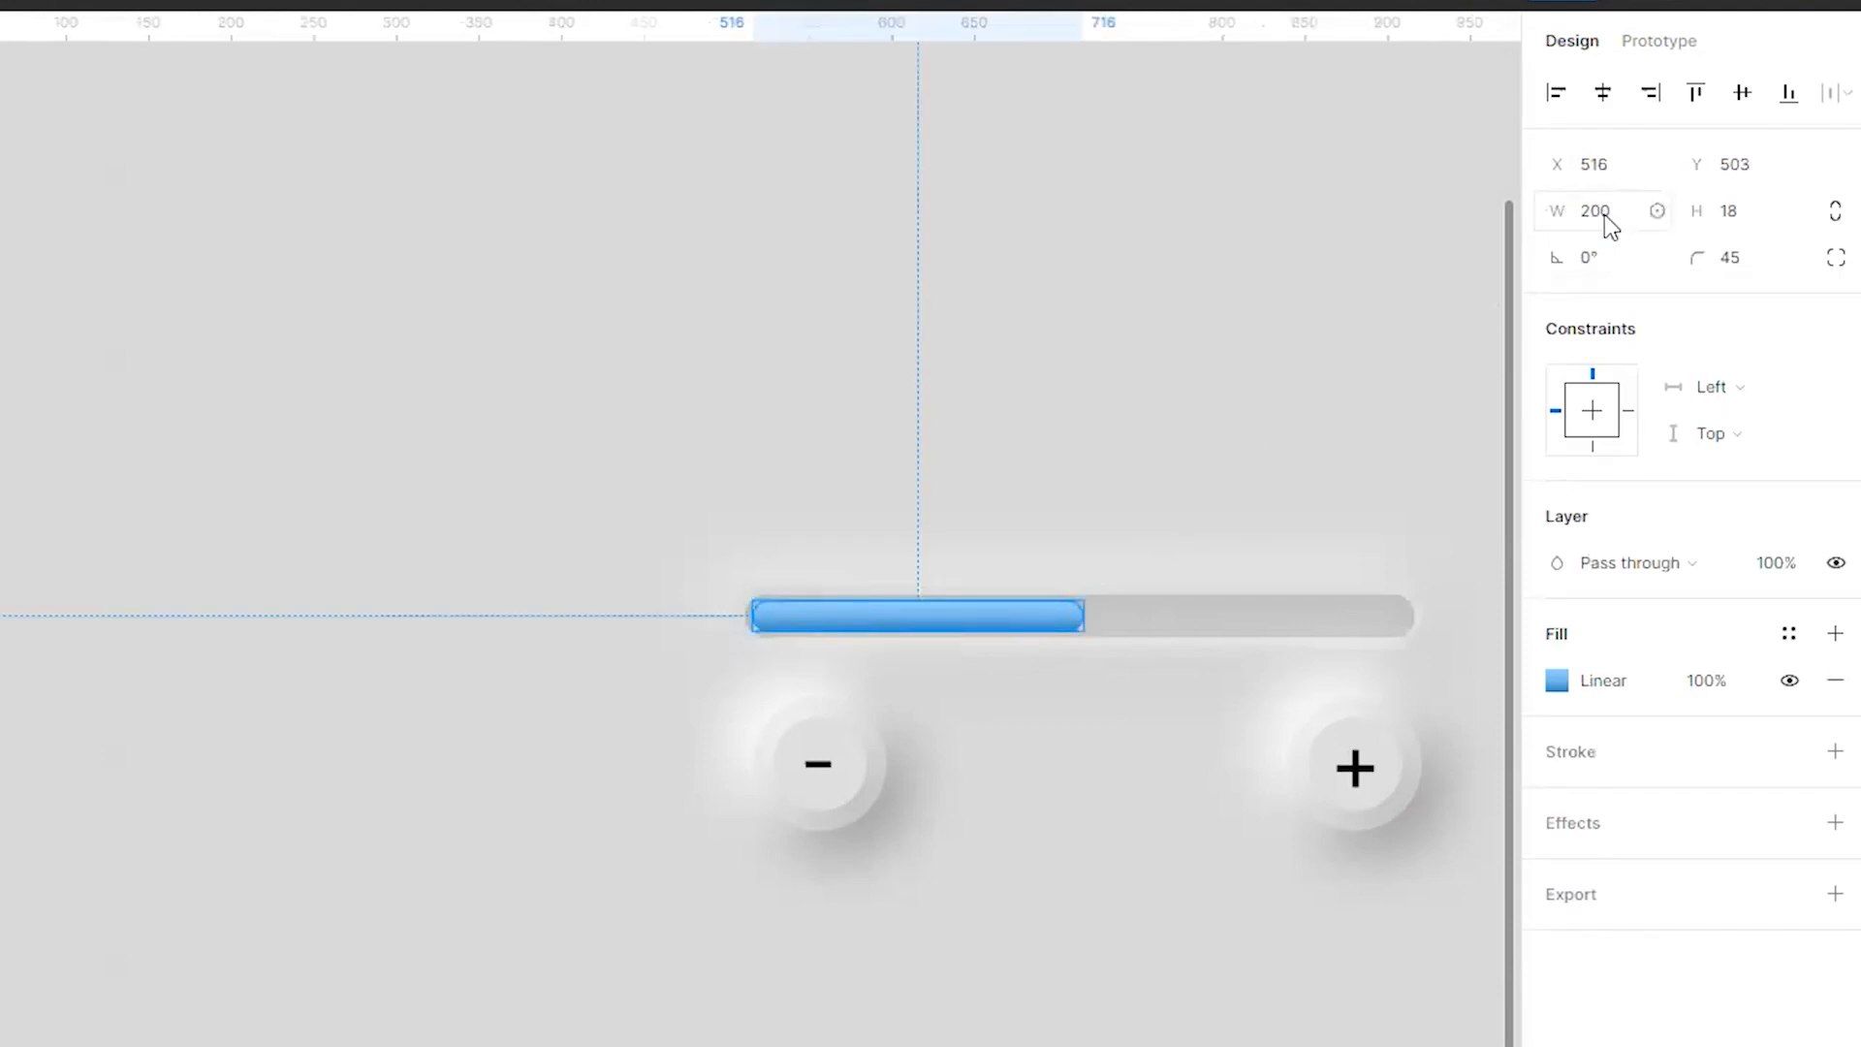
pyautogui.click(1658, 213)
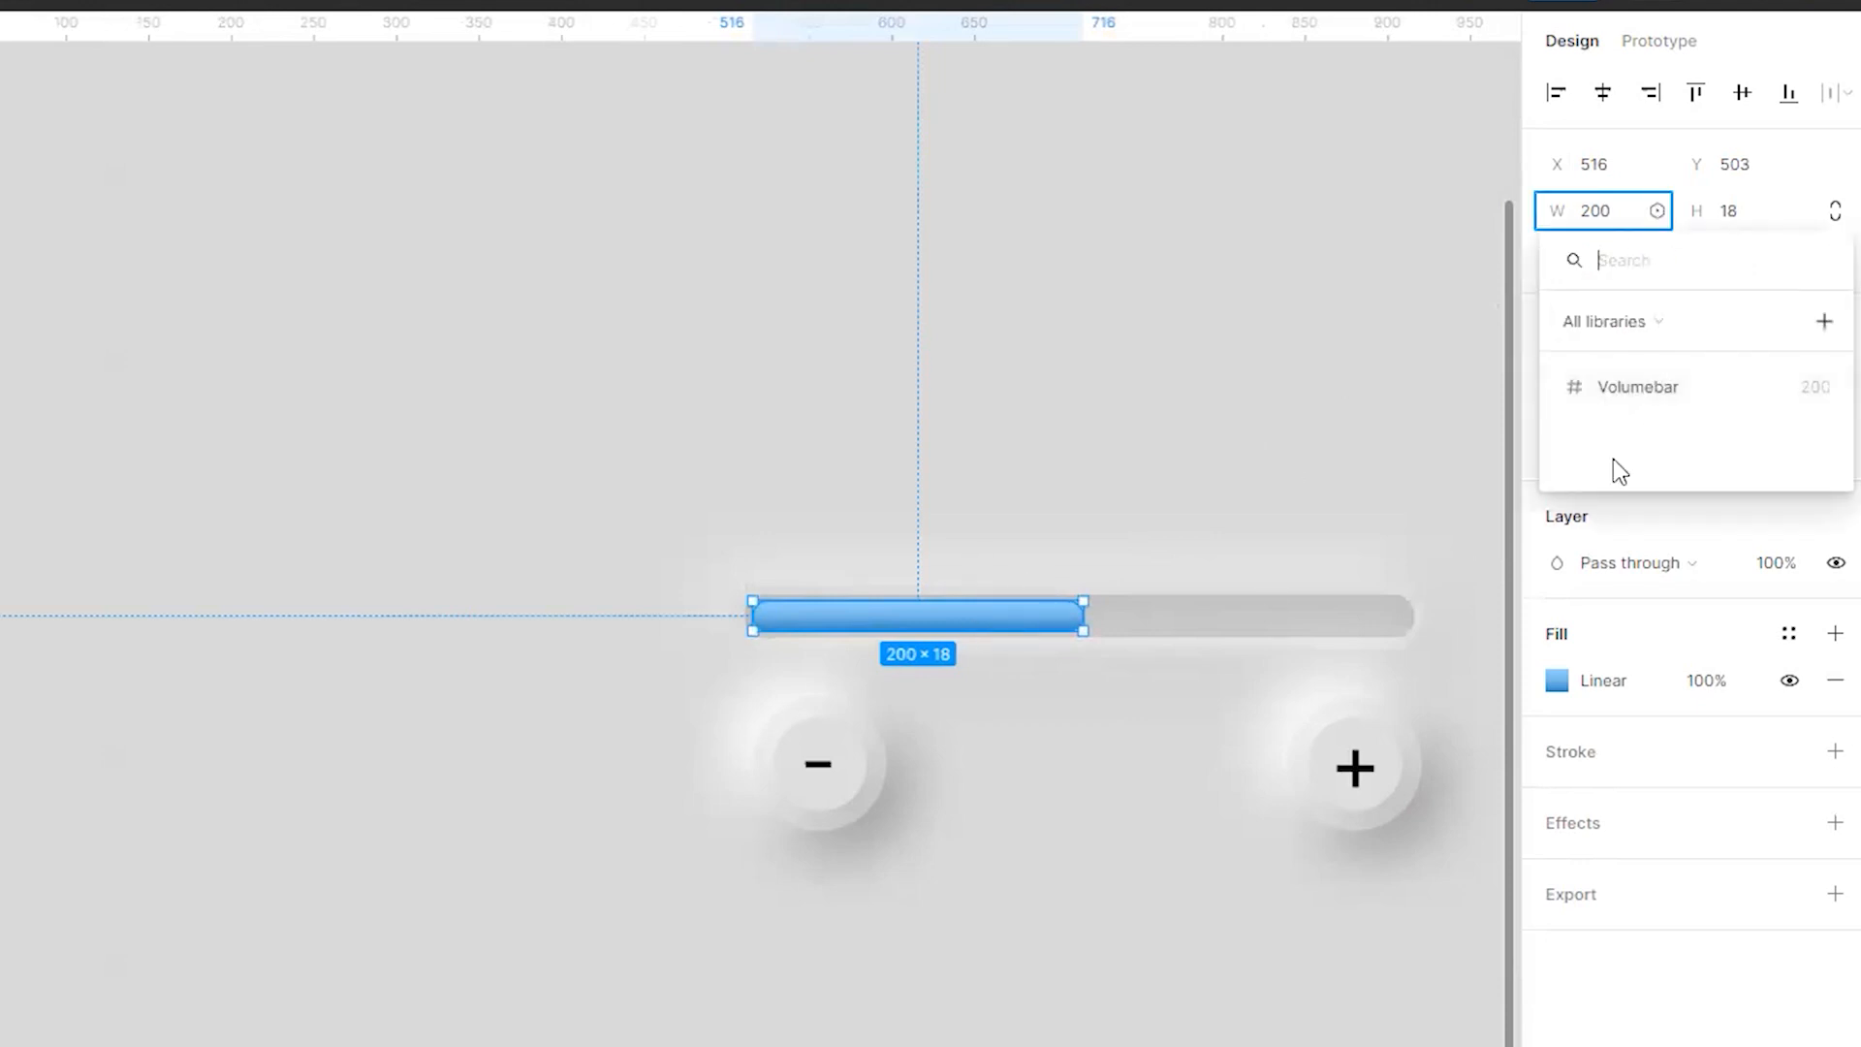
pyautogui.click(1639, 387)
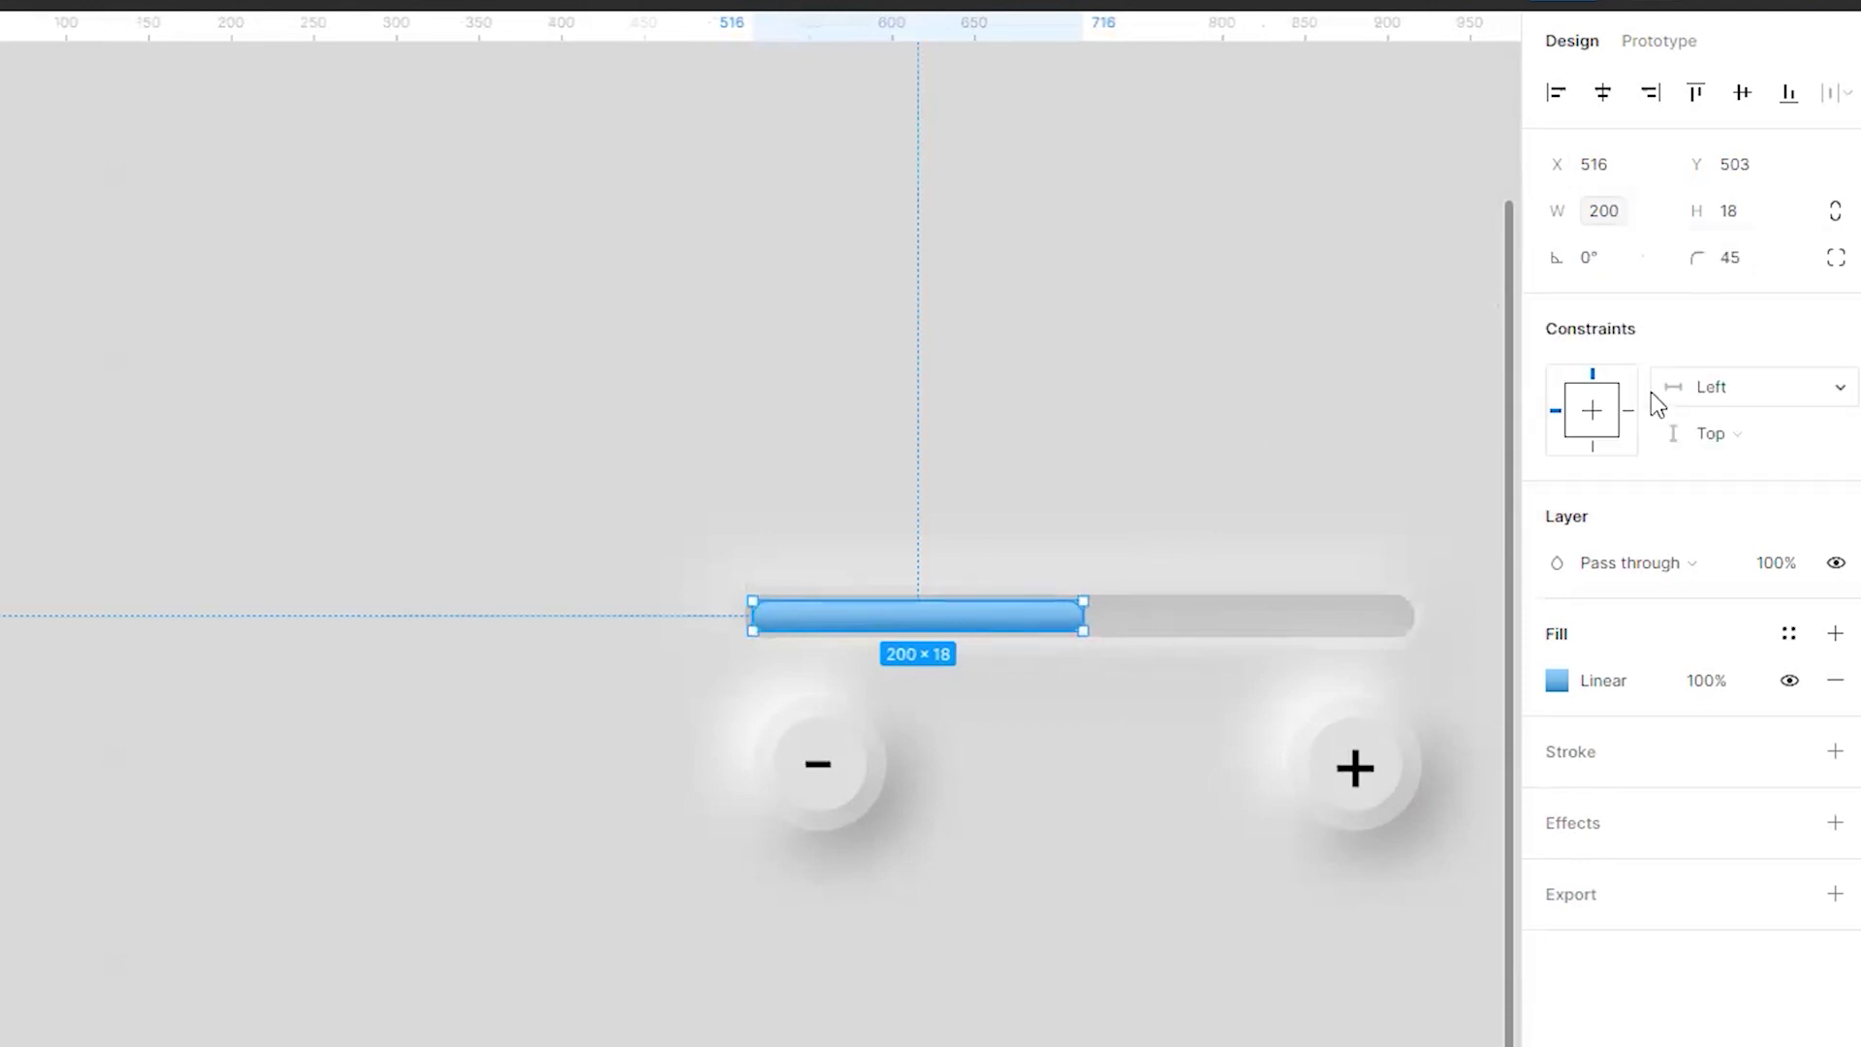
pyautogui.click(1383, 251)
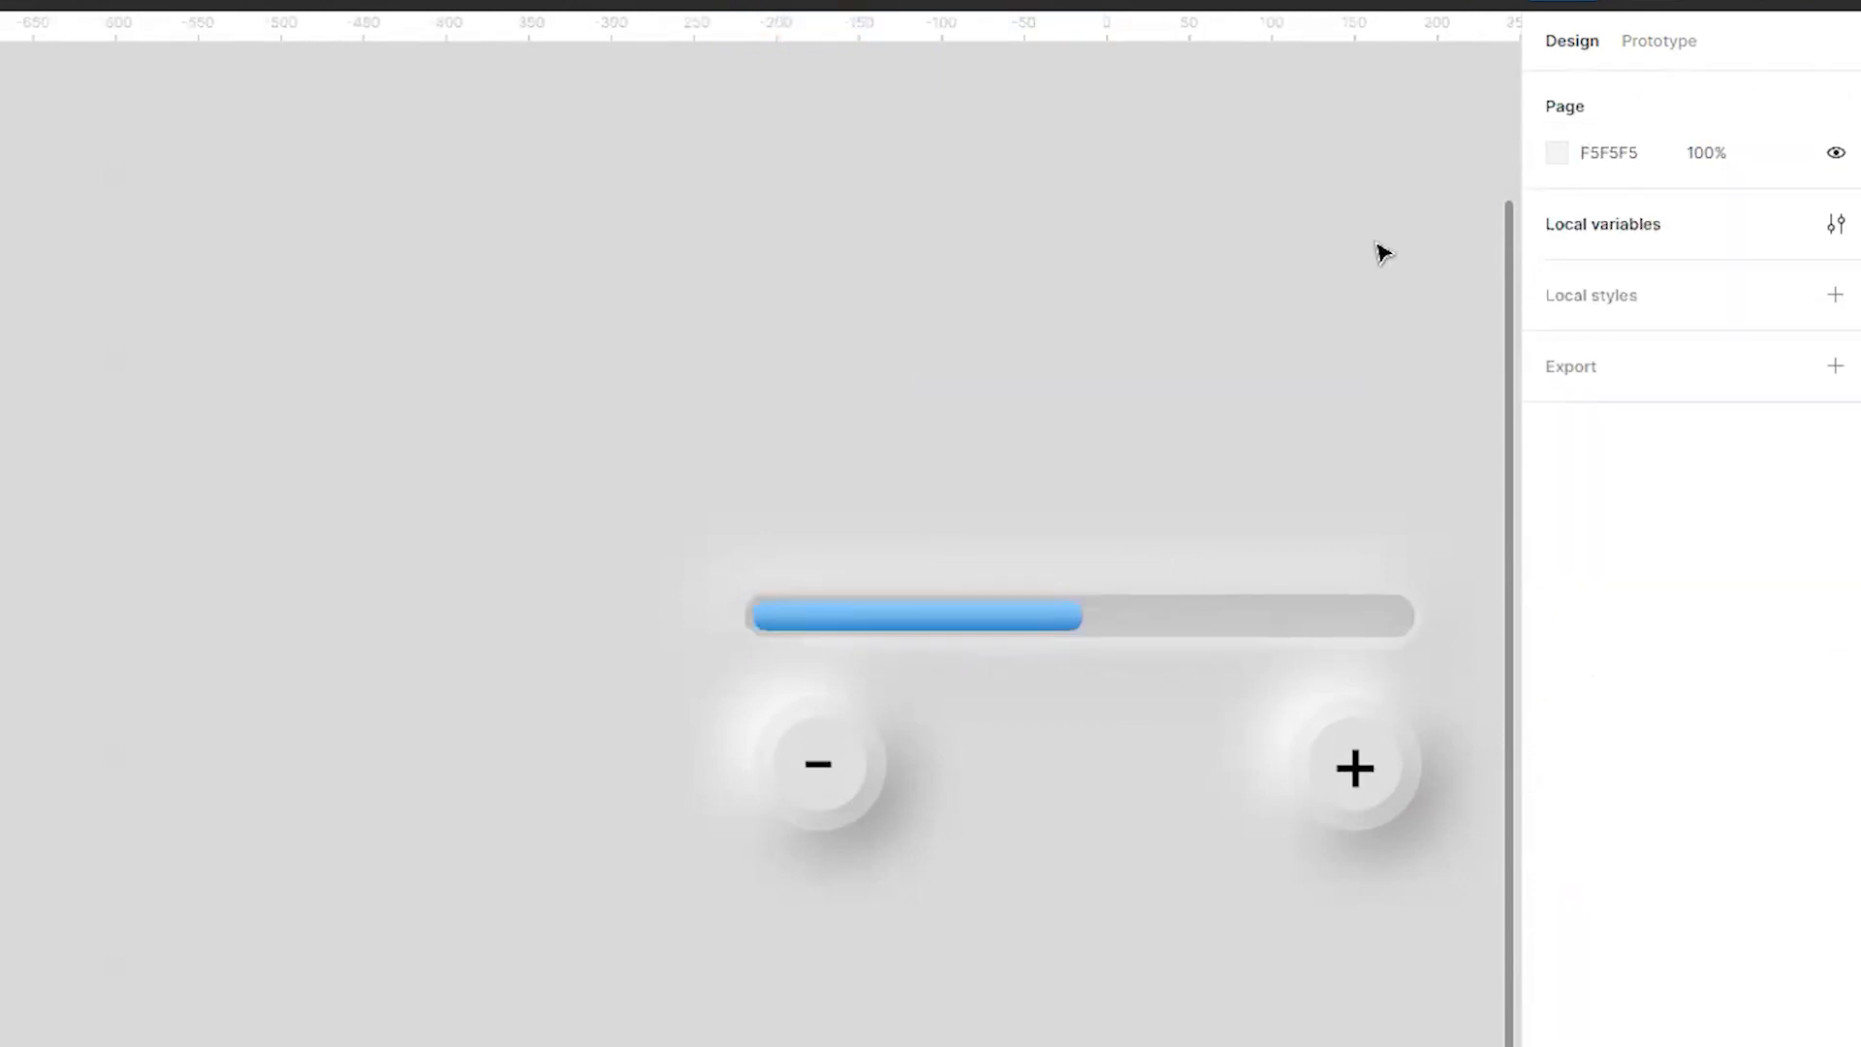
pyautogui.click(1836, 225)
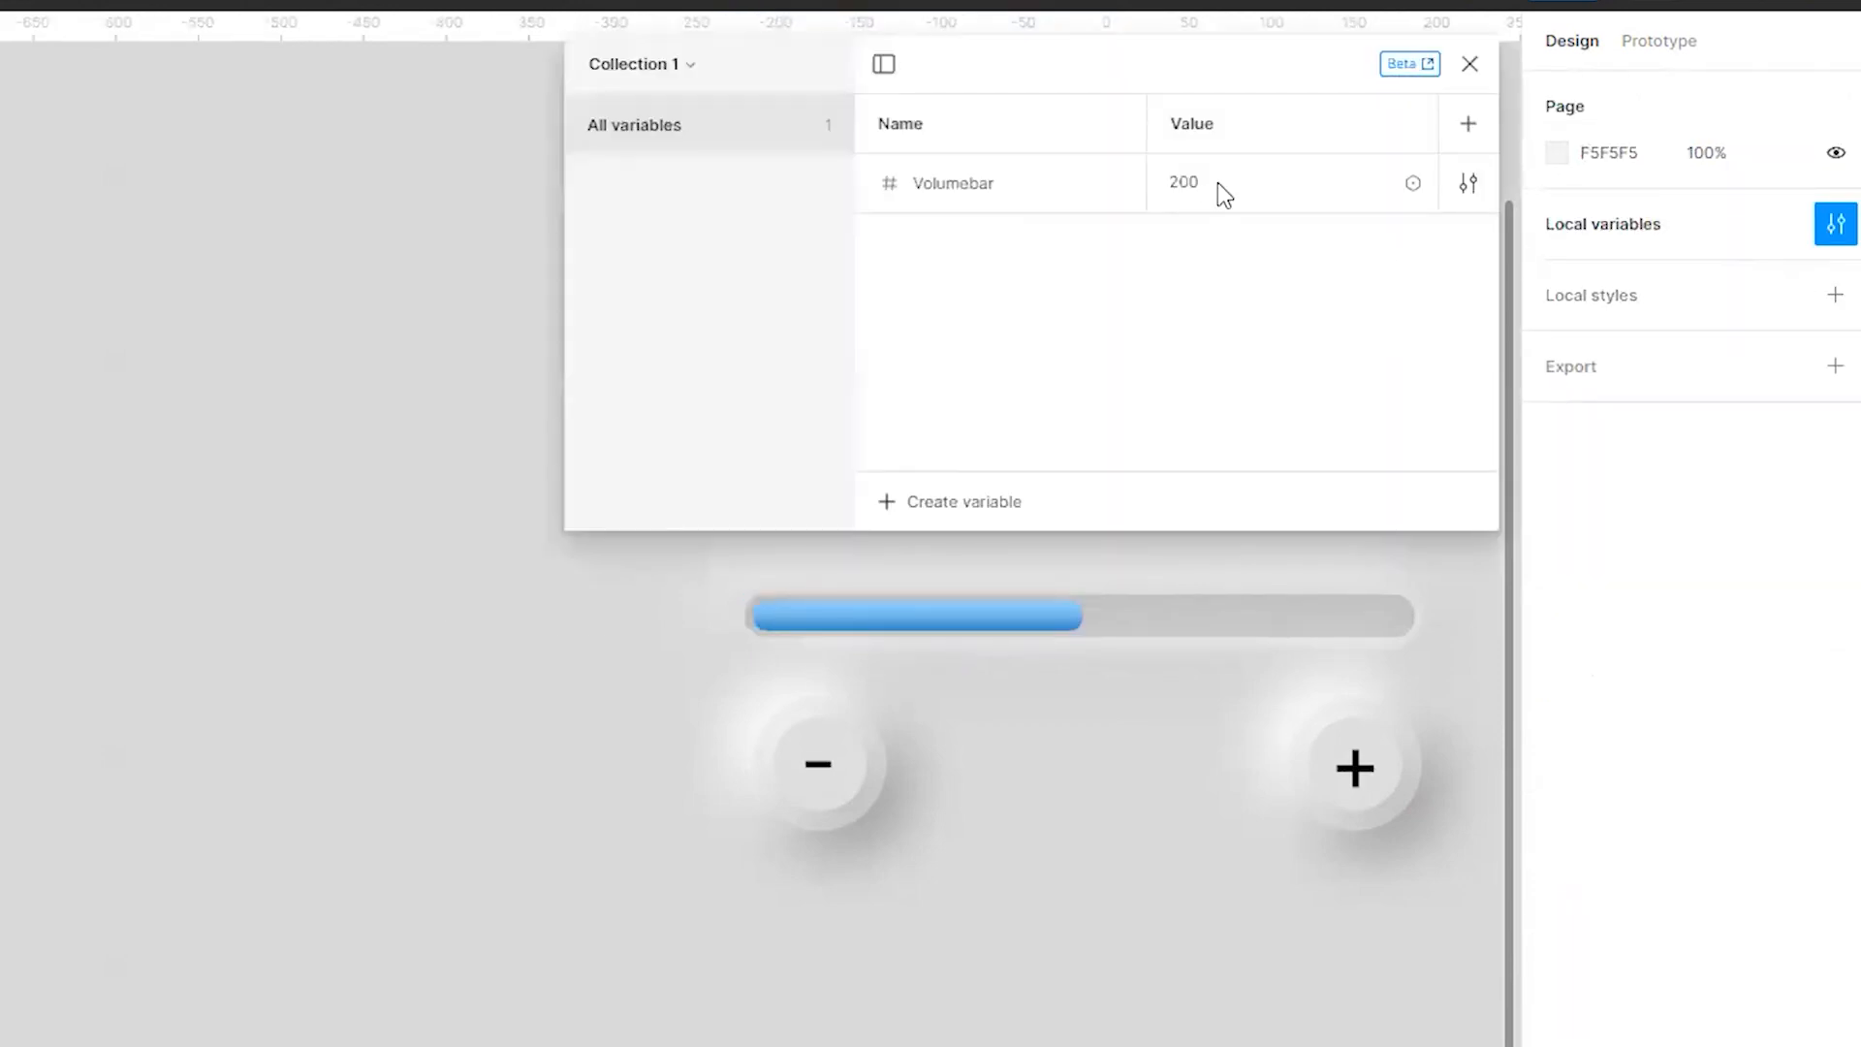
pyautogui.click(1184, 182)
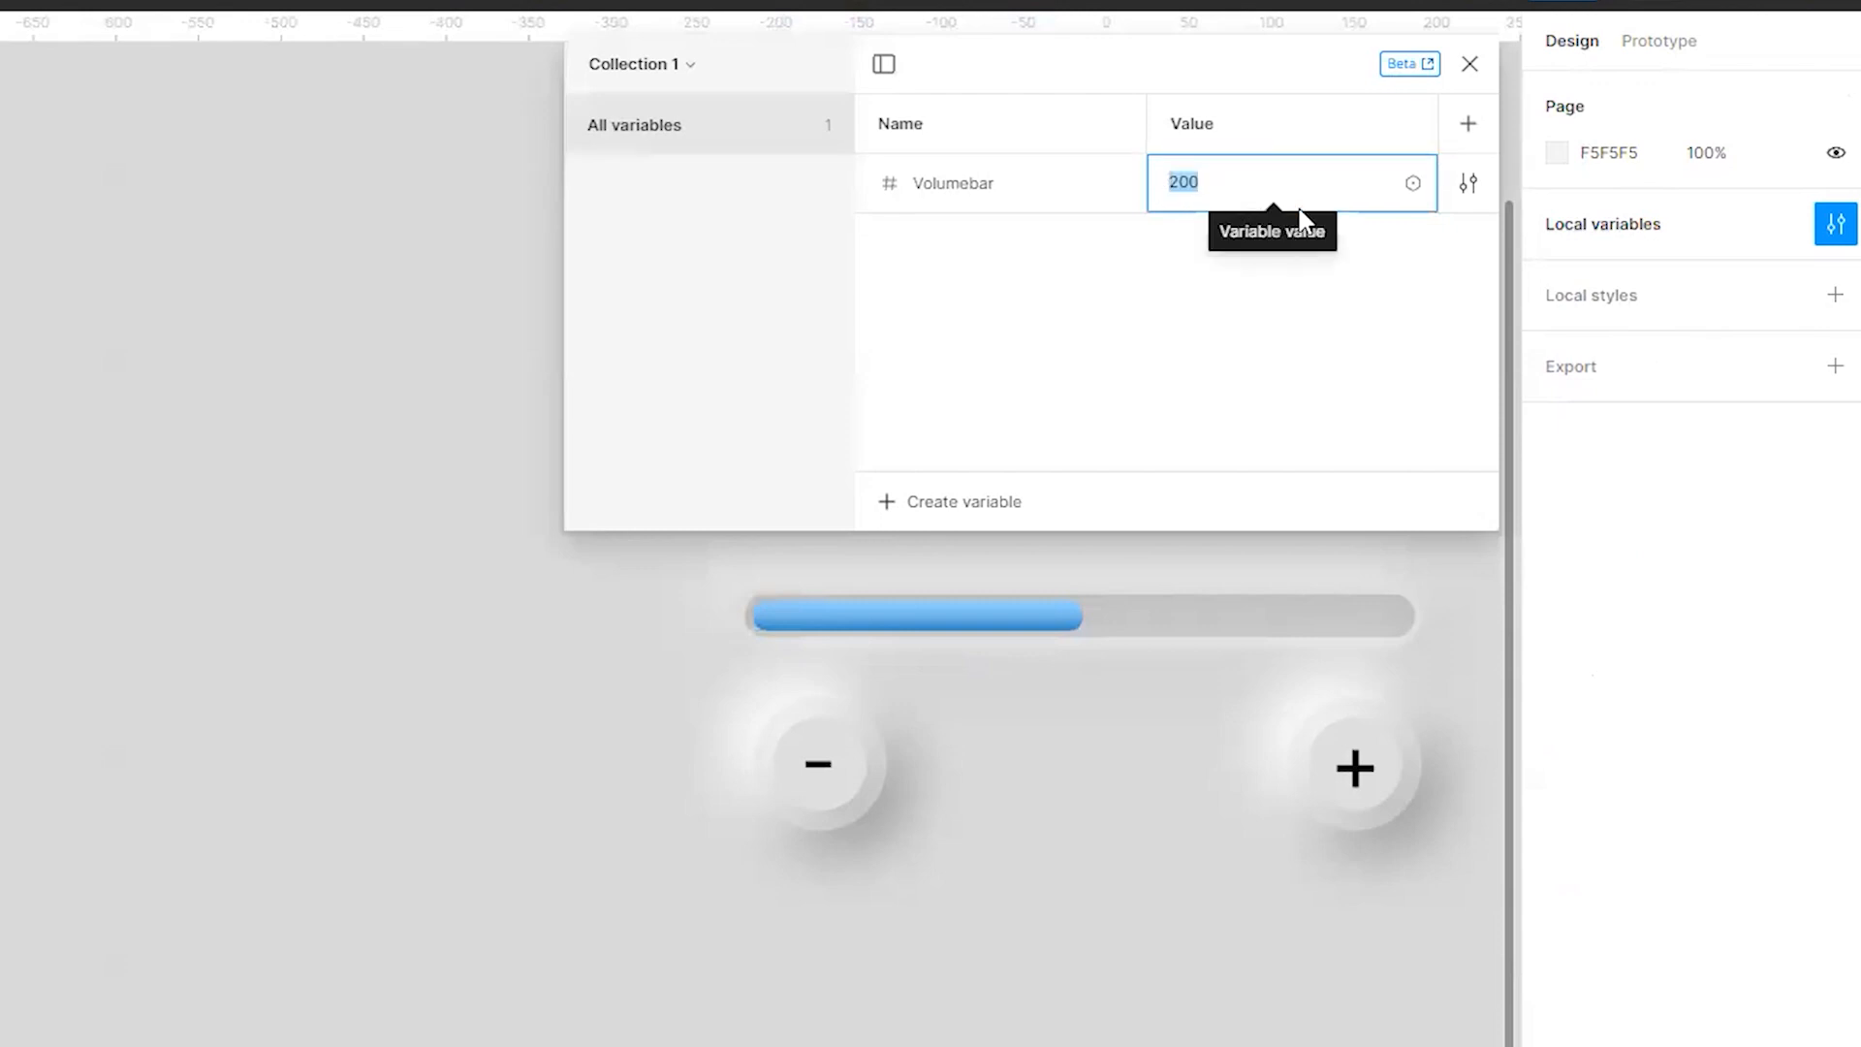
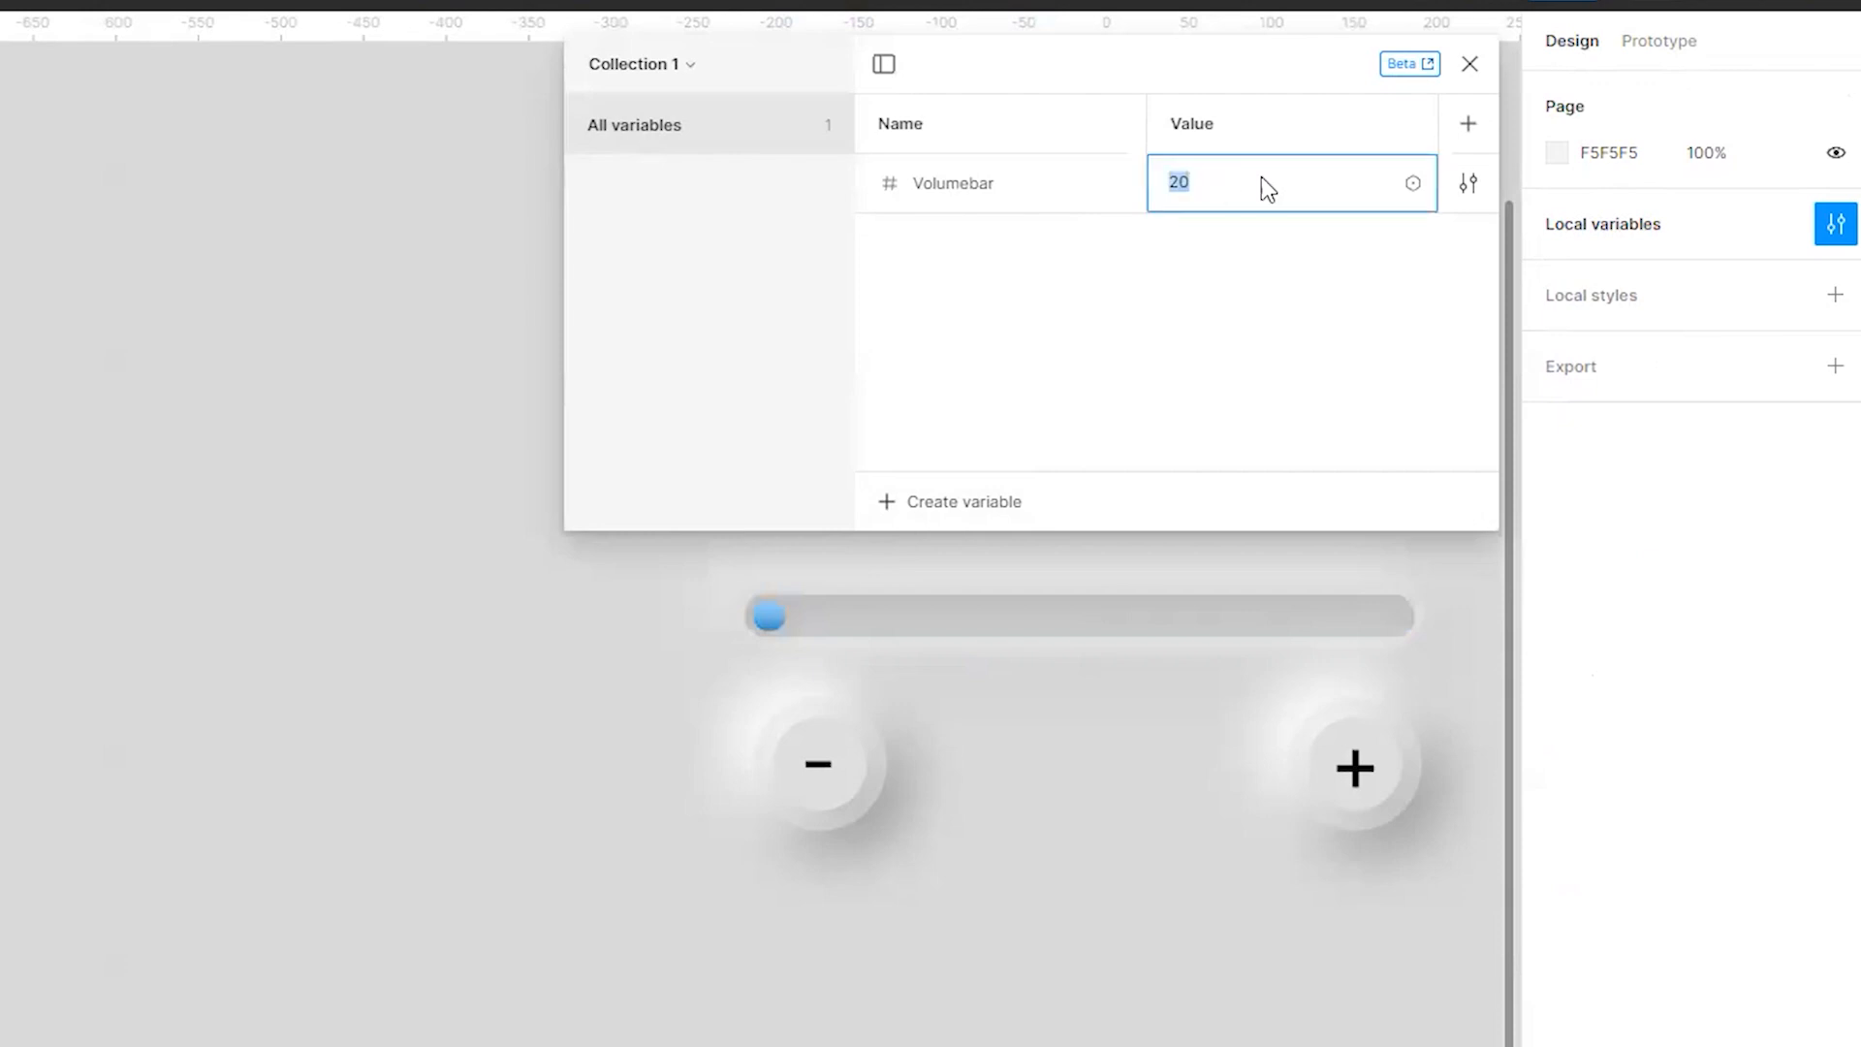
pyautogui.write('500')
# Change the Volumebar variable's value to 120 and close the Local variables dialog
pyautogui.press('Return')
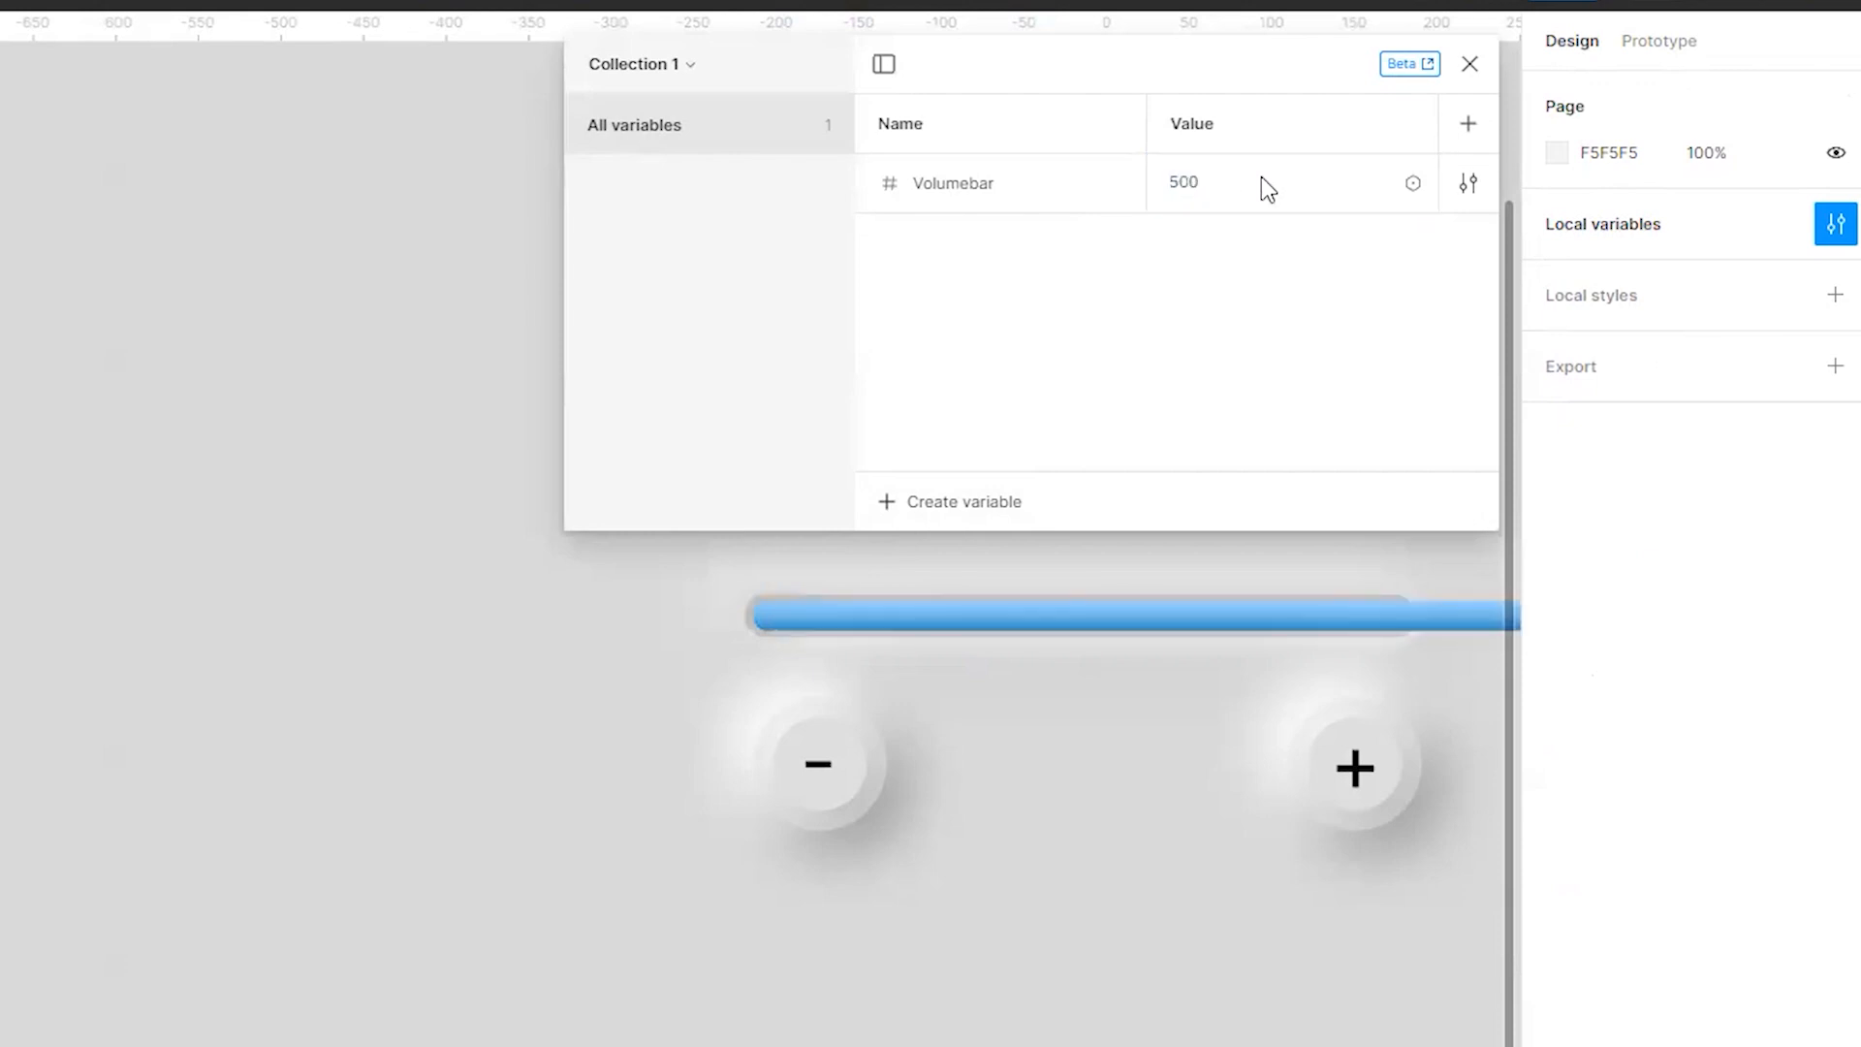
pyautogui.moveTo(1229, 181); pyautogui.dragTo(1194, 181)
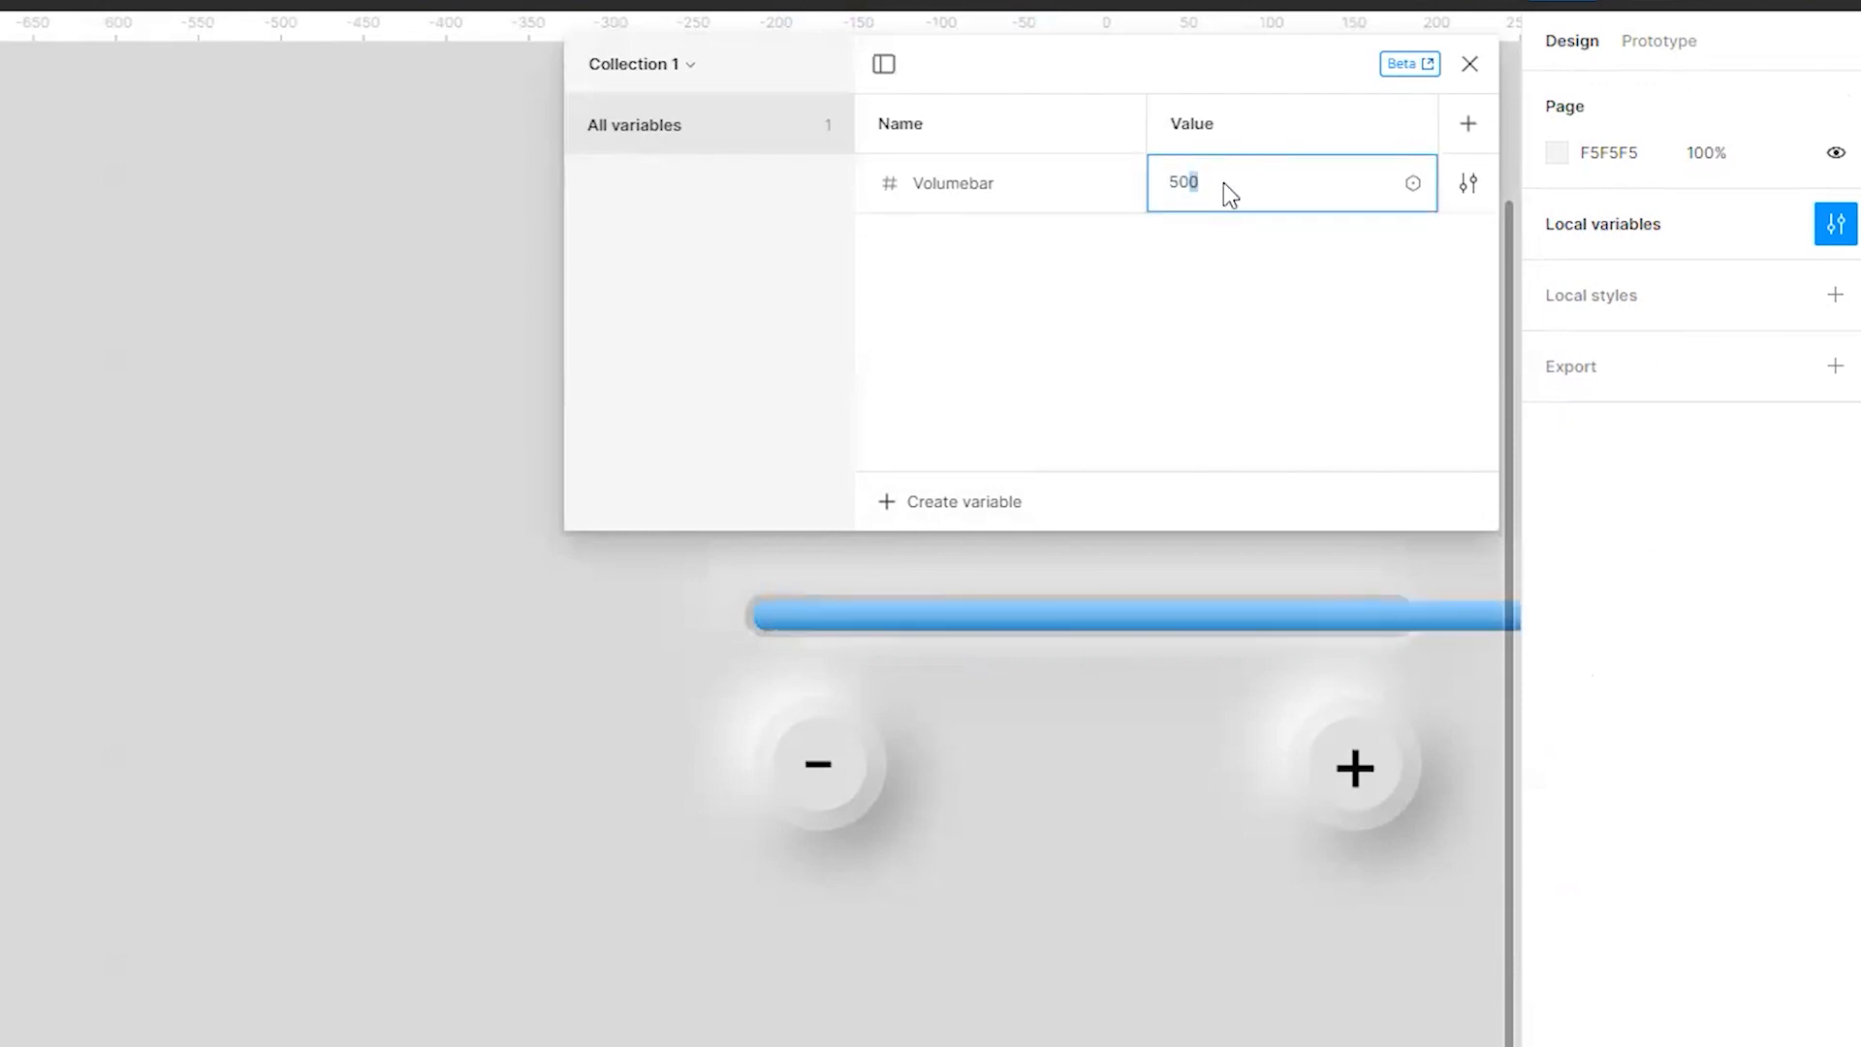
pyautogui.click(1167, 186)
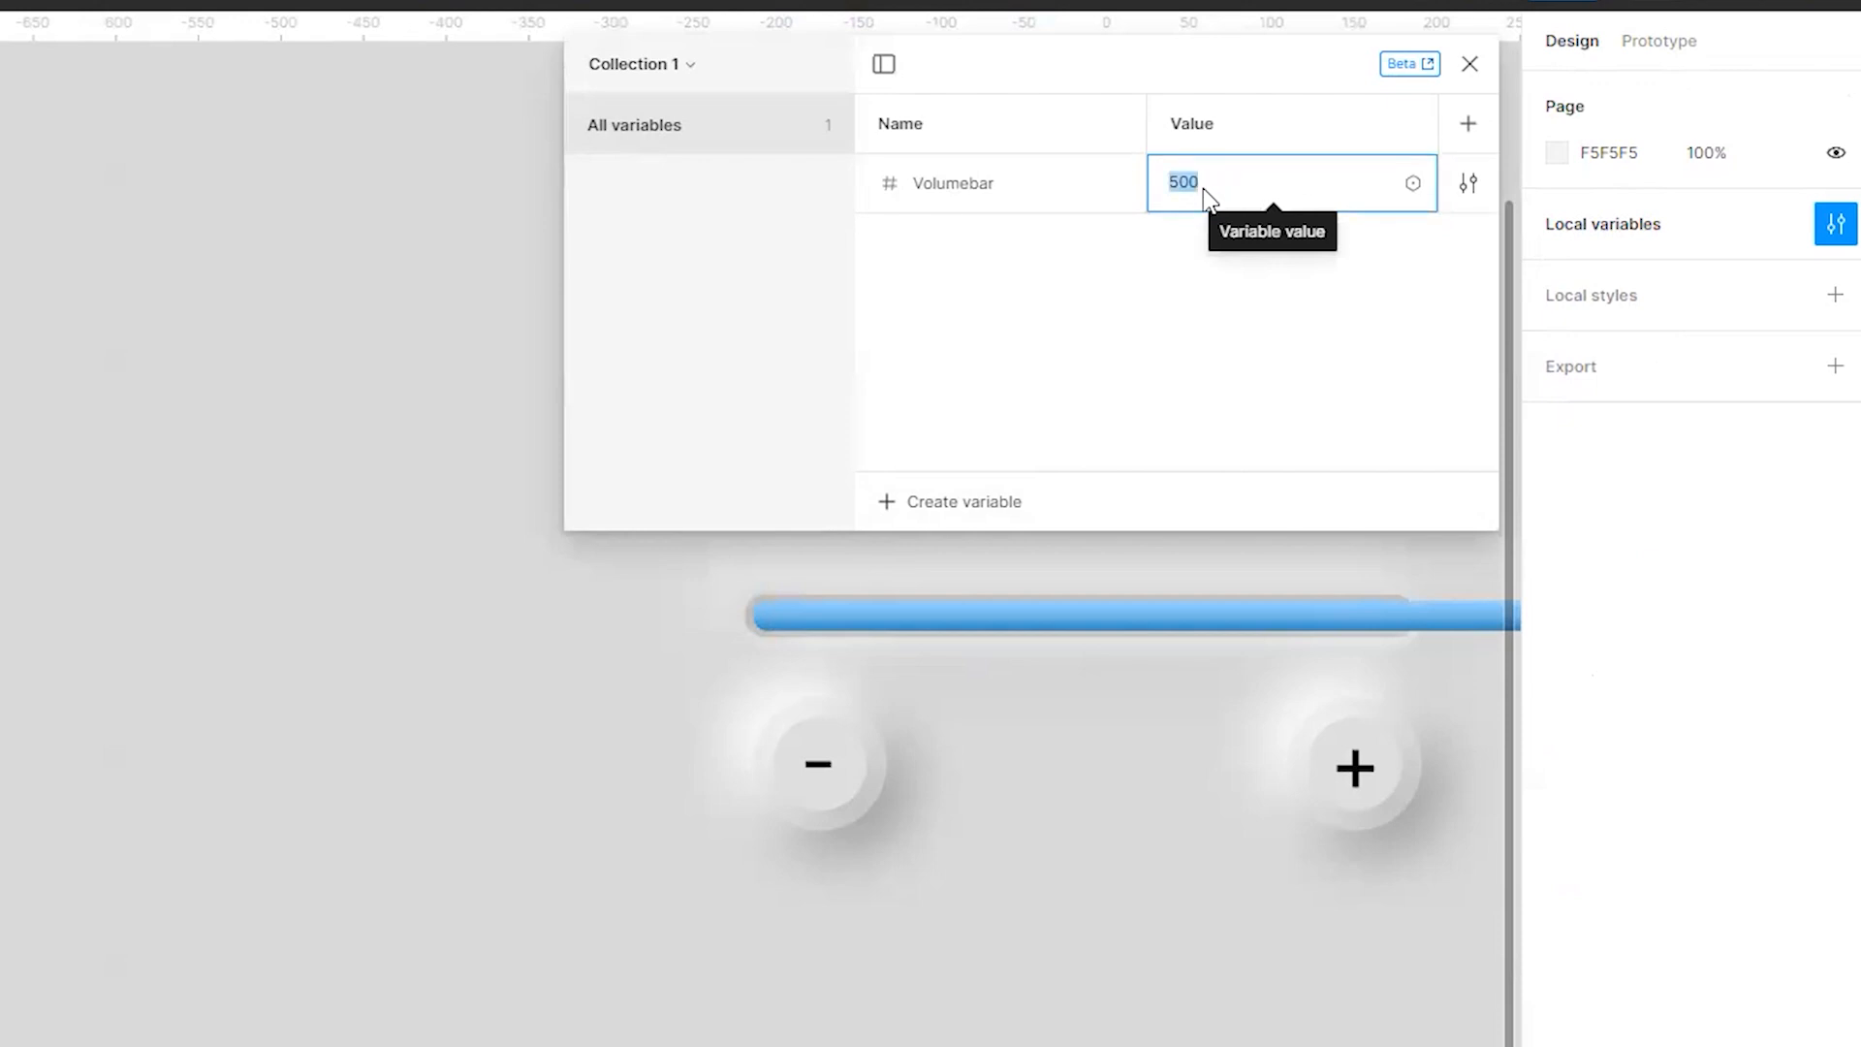
pyautogui.write('120')
pyautogui.press('Return')
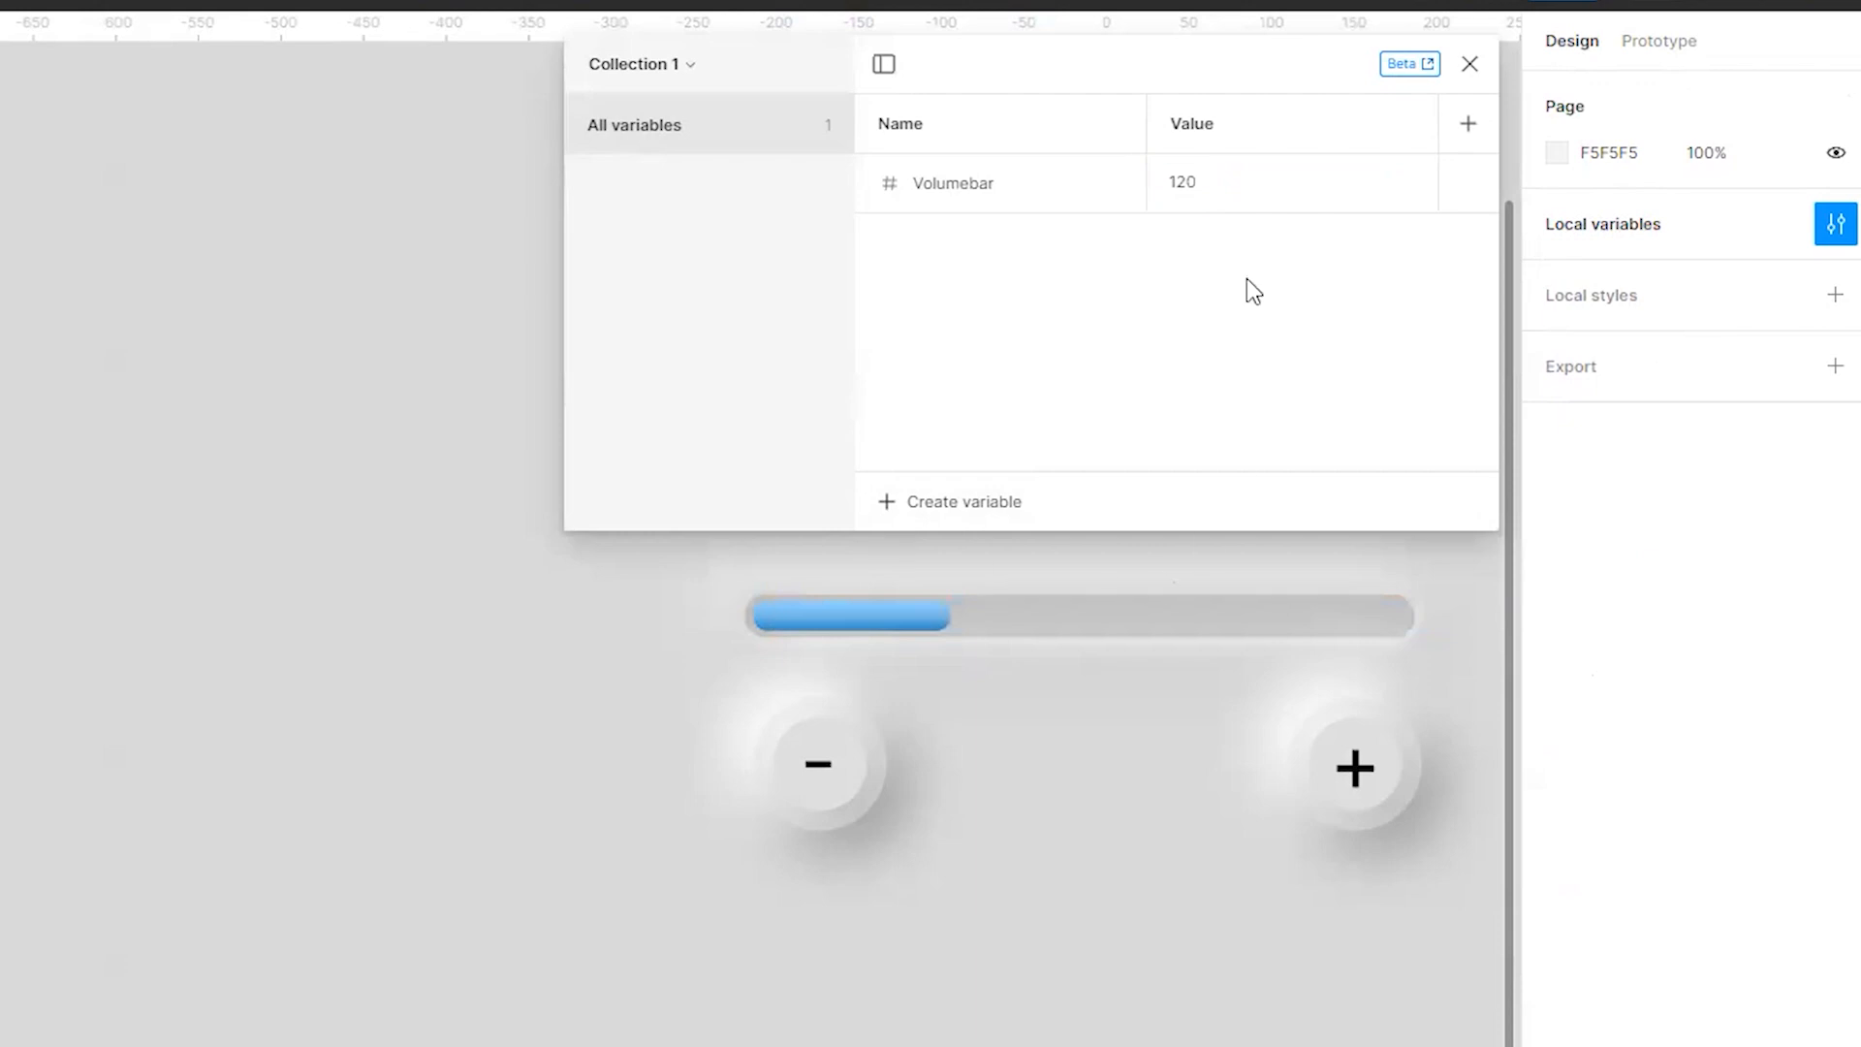
pyautogui.click(1469, 66)
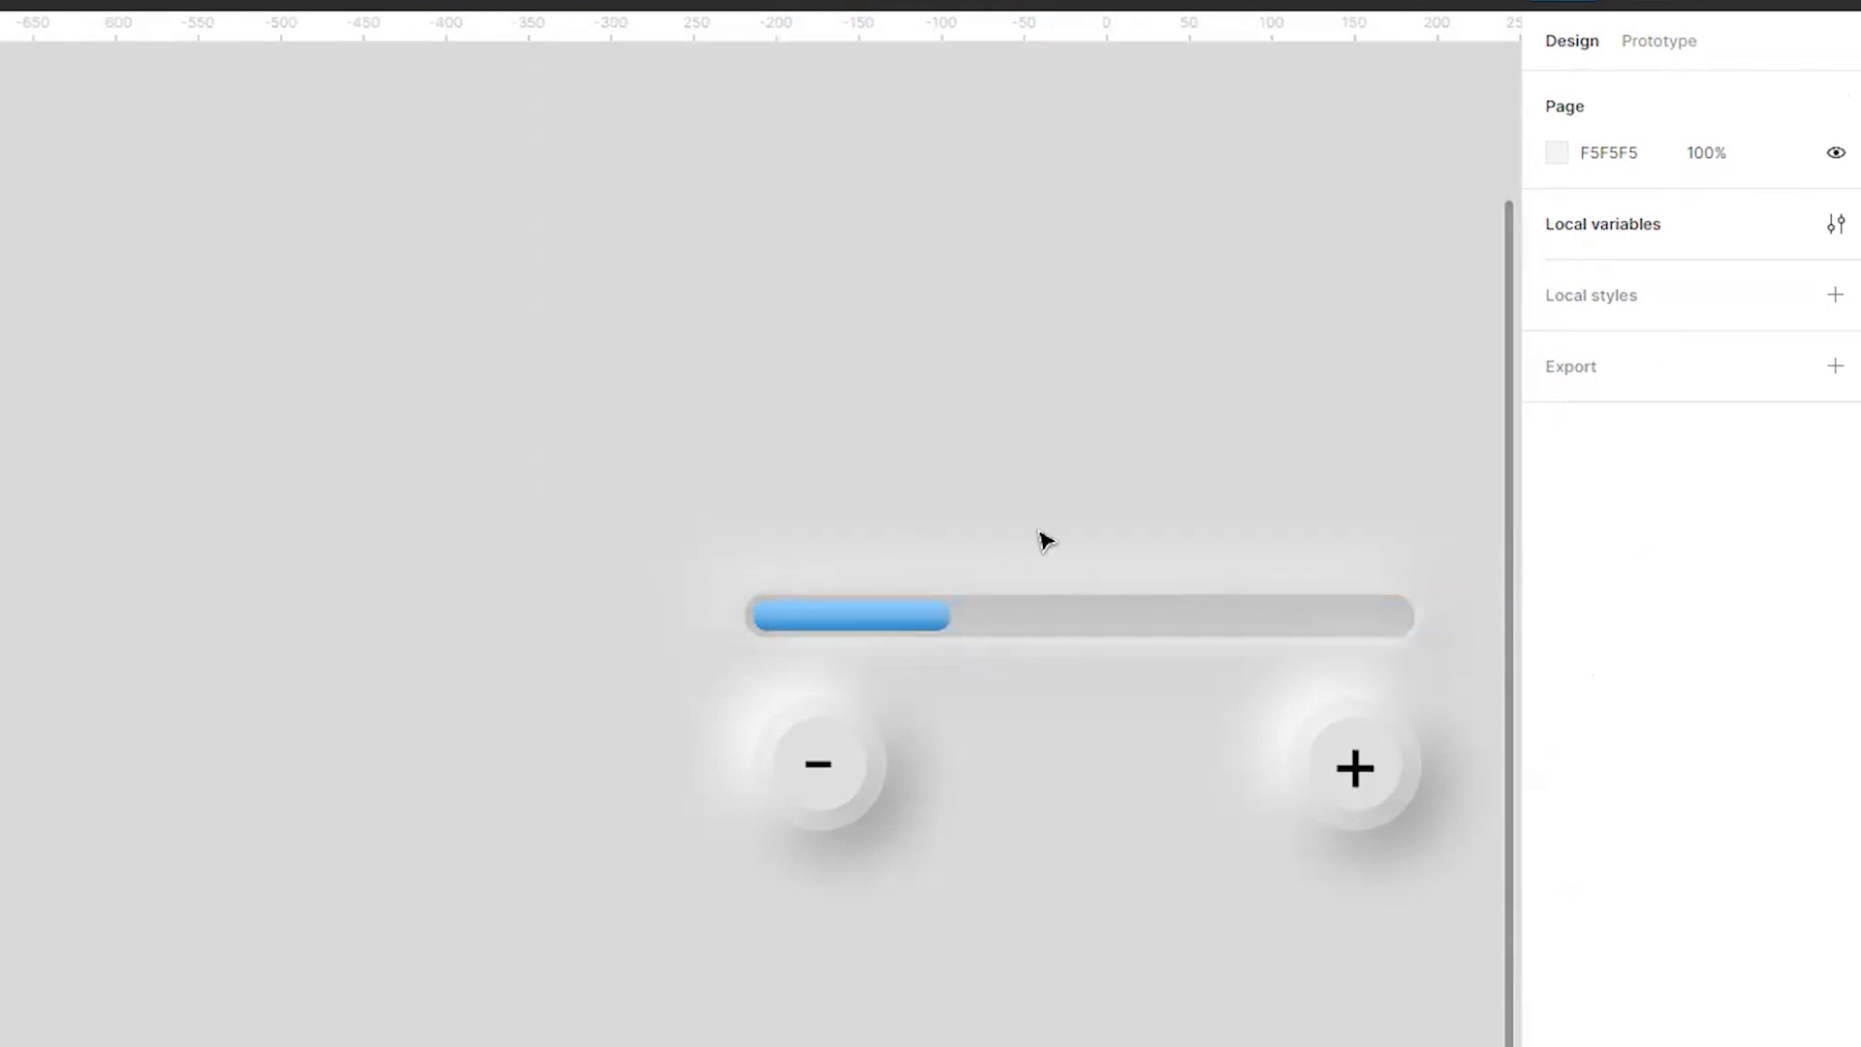
# Select the plus button and add an on-click interaction in the Prototype panel, ready to choose its action
pyautogui.click(855, 625)
pyautogui.click(1295, 525)
pyautogui.click(1367, 774)
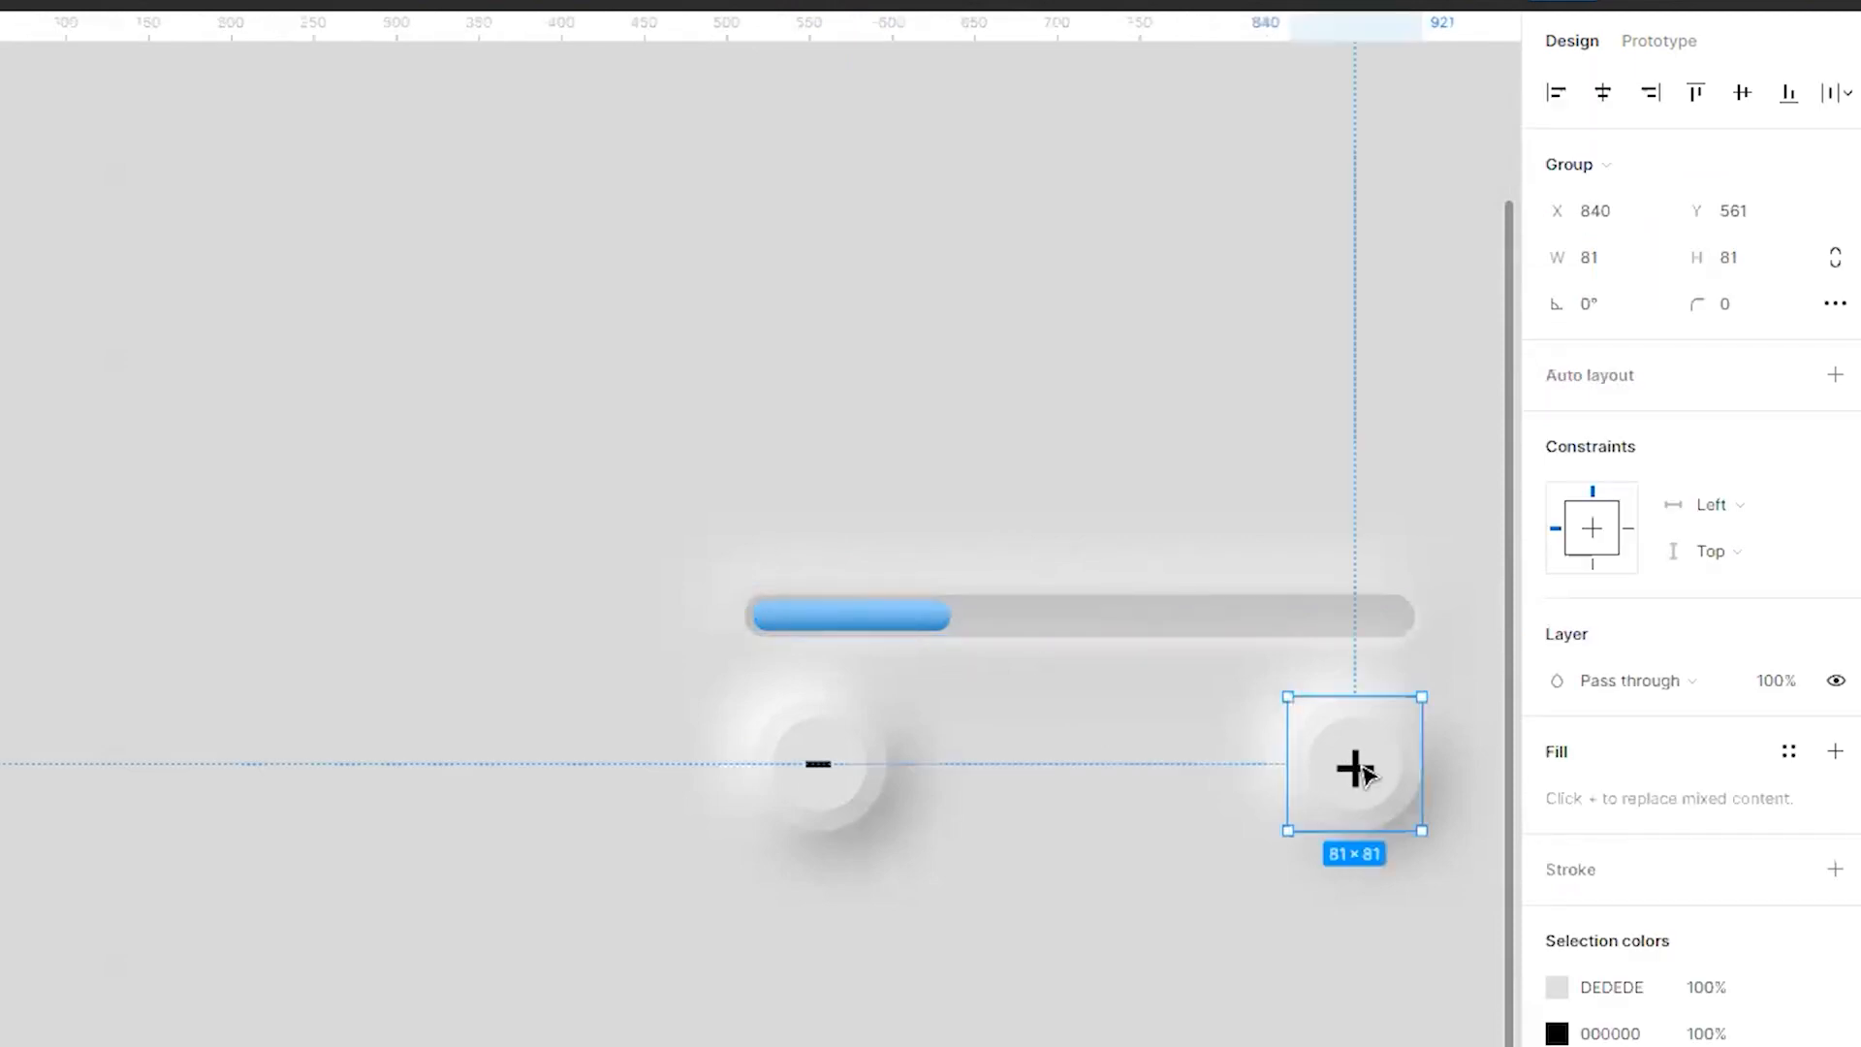
pyautogui.click(1660, 41)
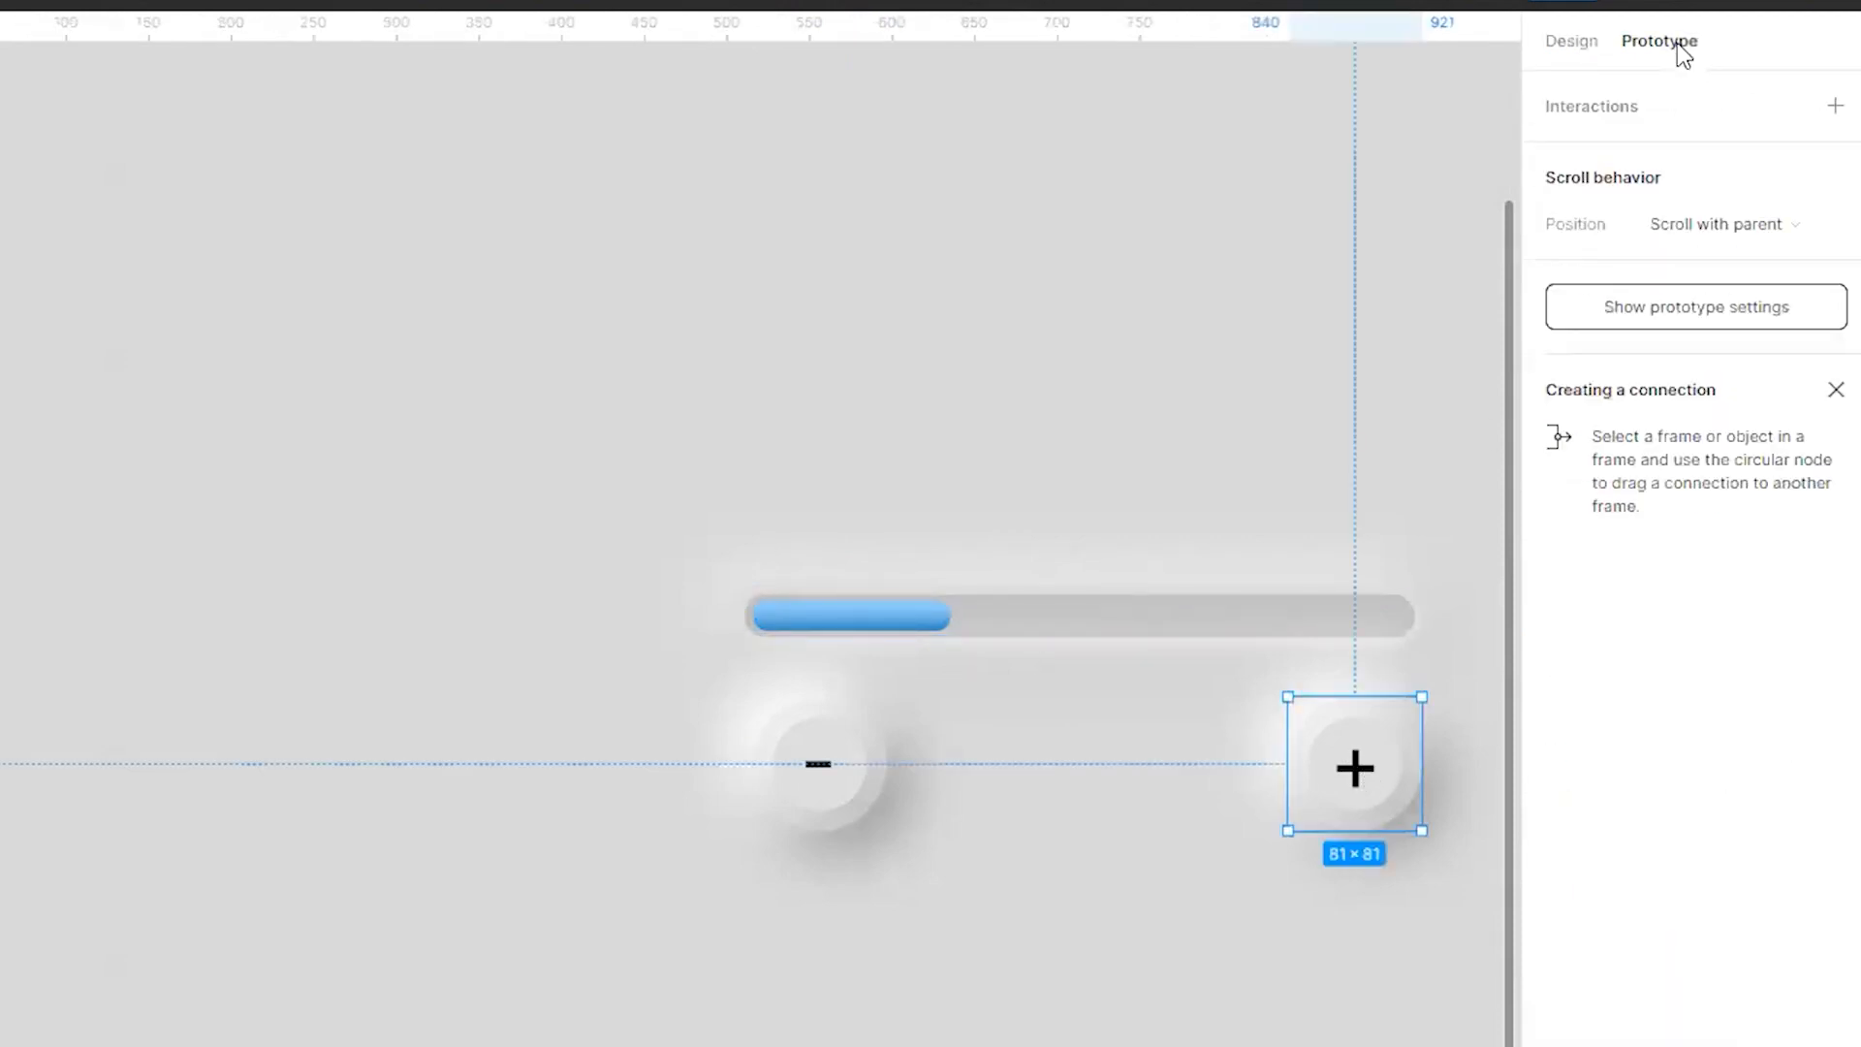
pyautogui.click(1591, 113)
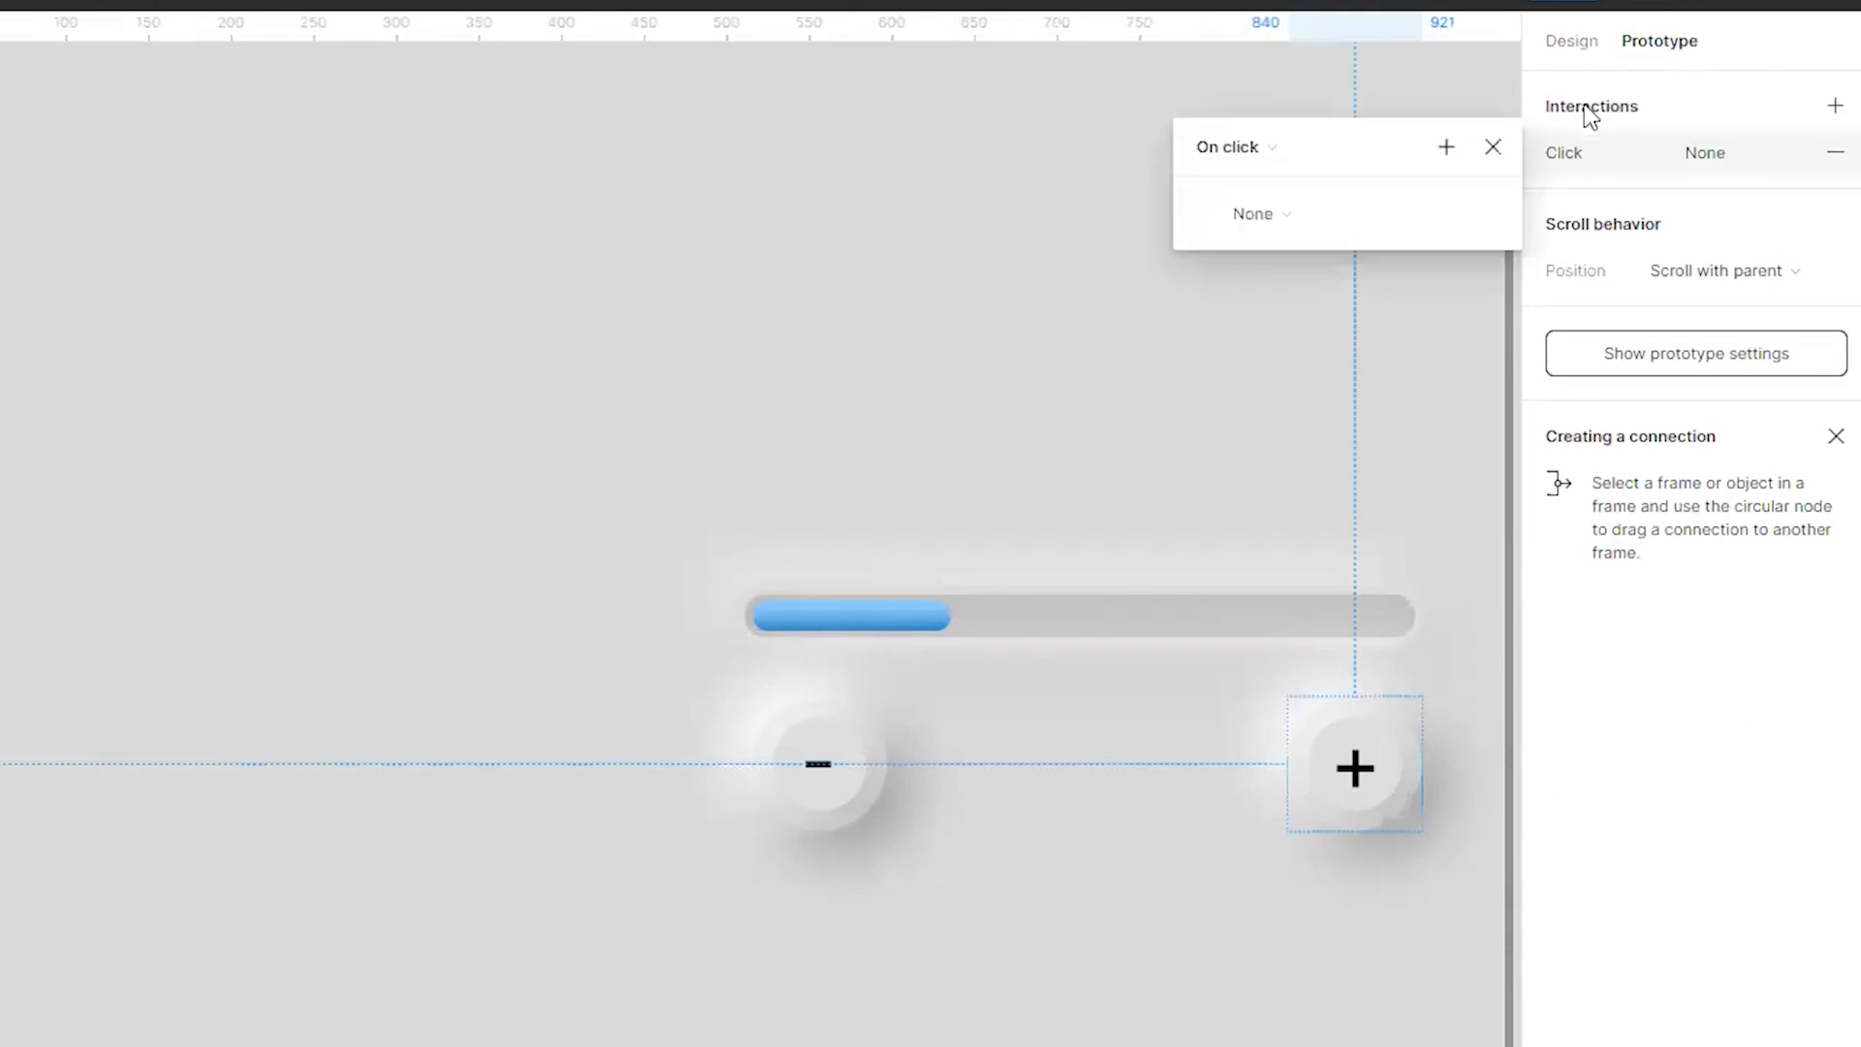
pyautogui.click(1260, 216)
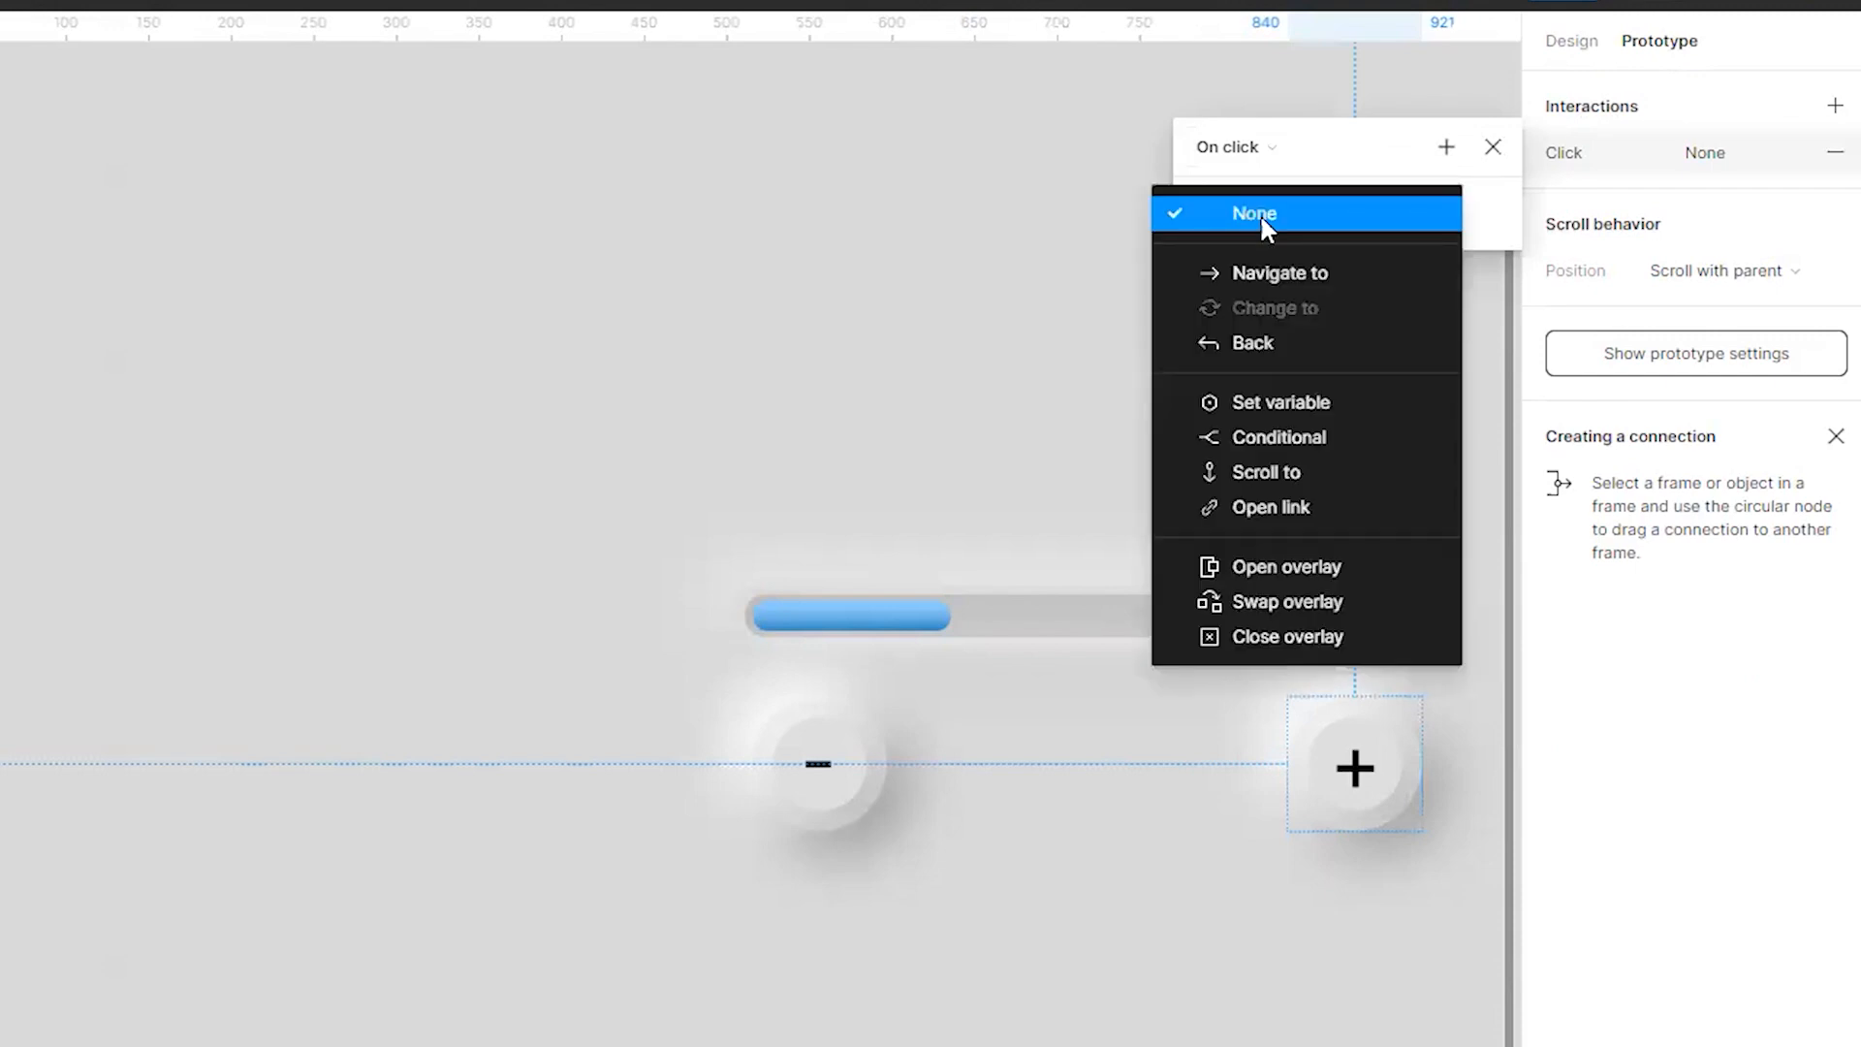
# Make the click action a Conditional whose if condition reads Volumebar <= 390
pyautogui.click(1279, 437)
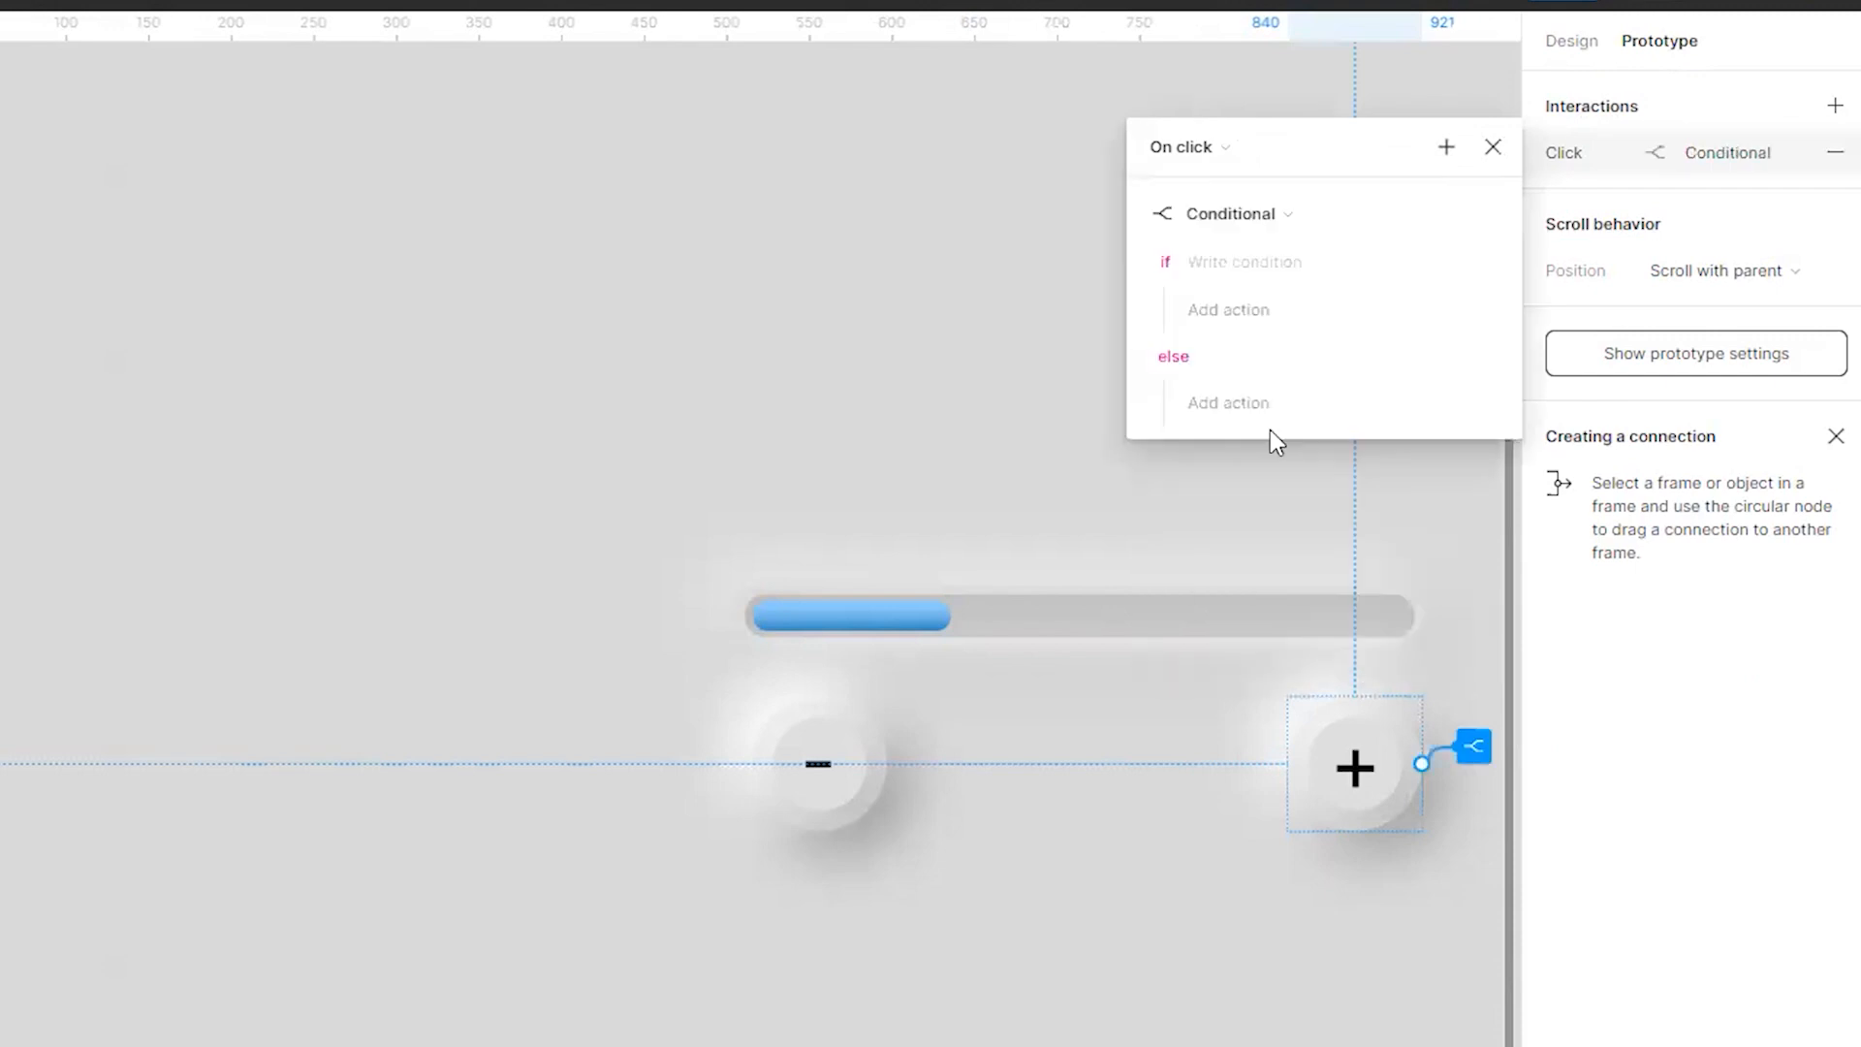
pyautogui.click(1243, 264)
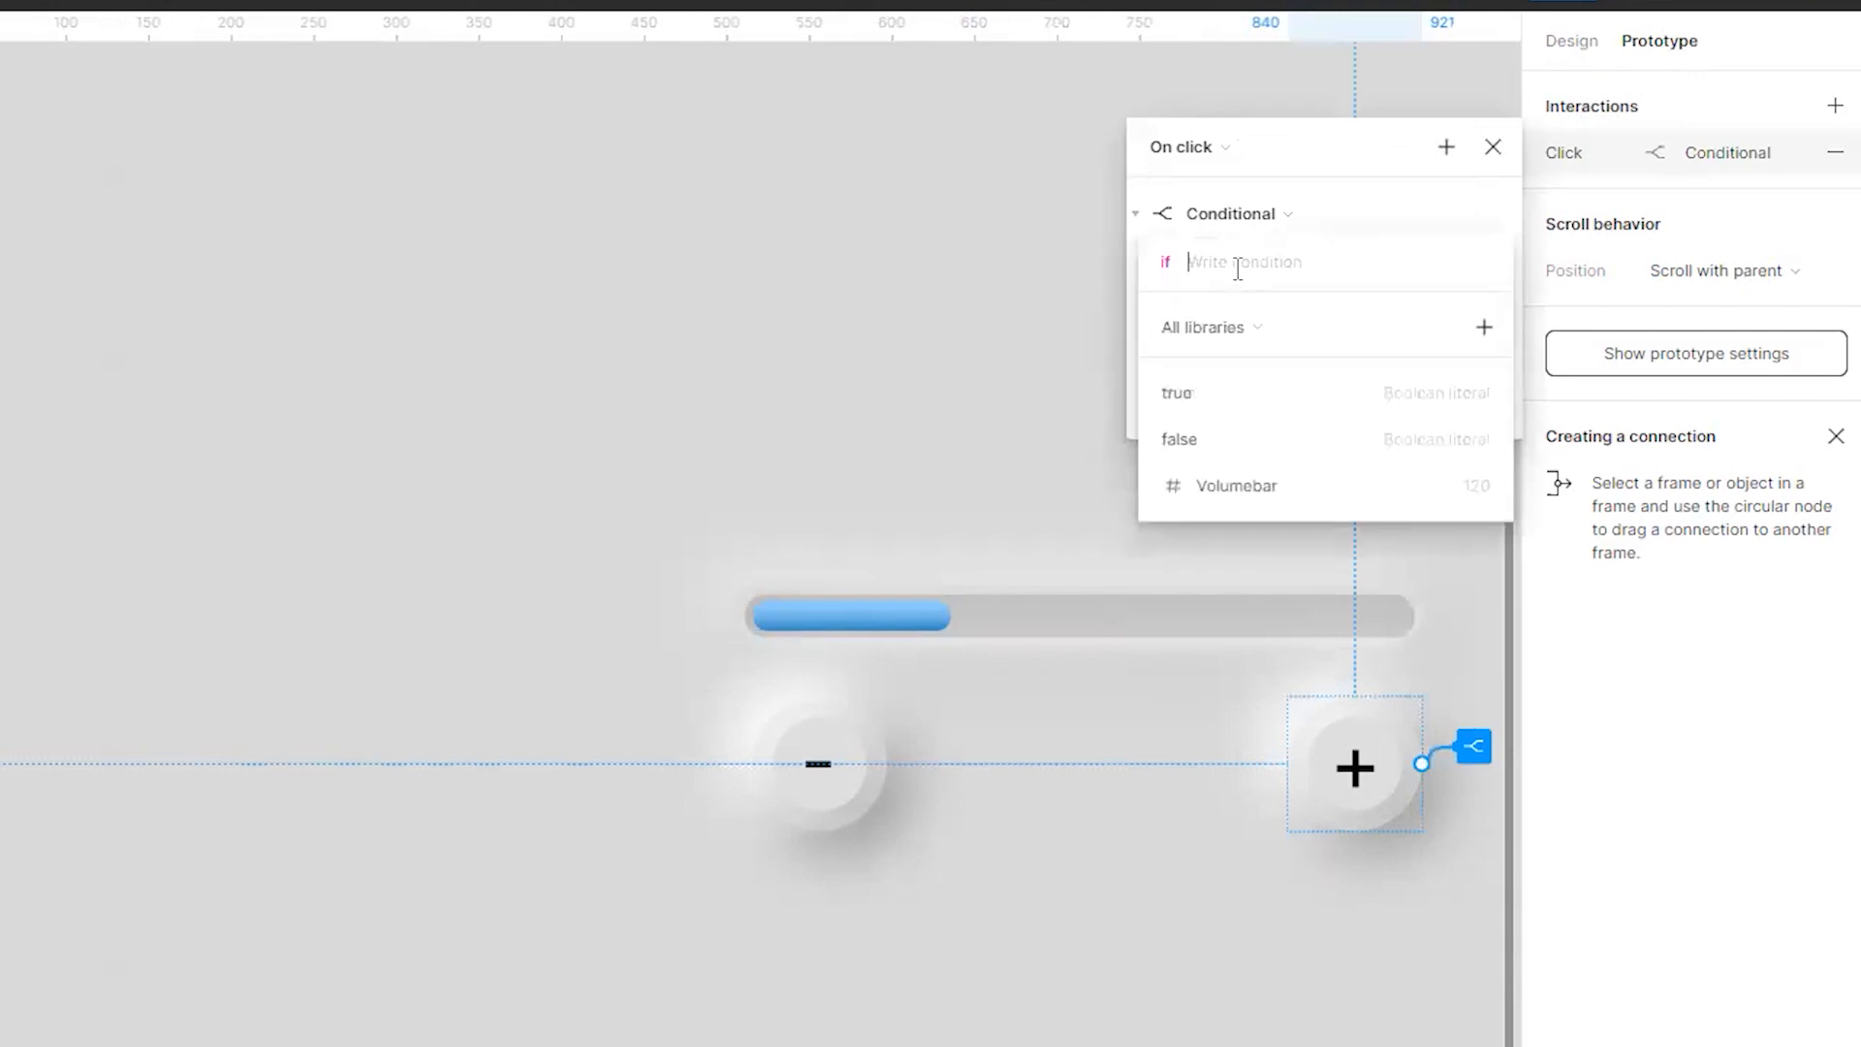
pyautogui.click(1244, 485)
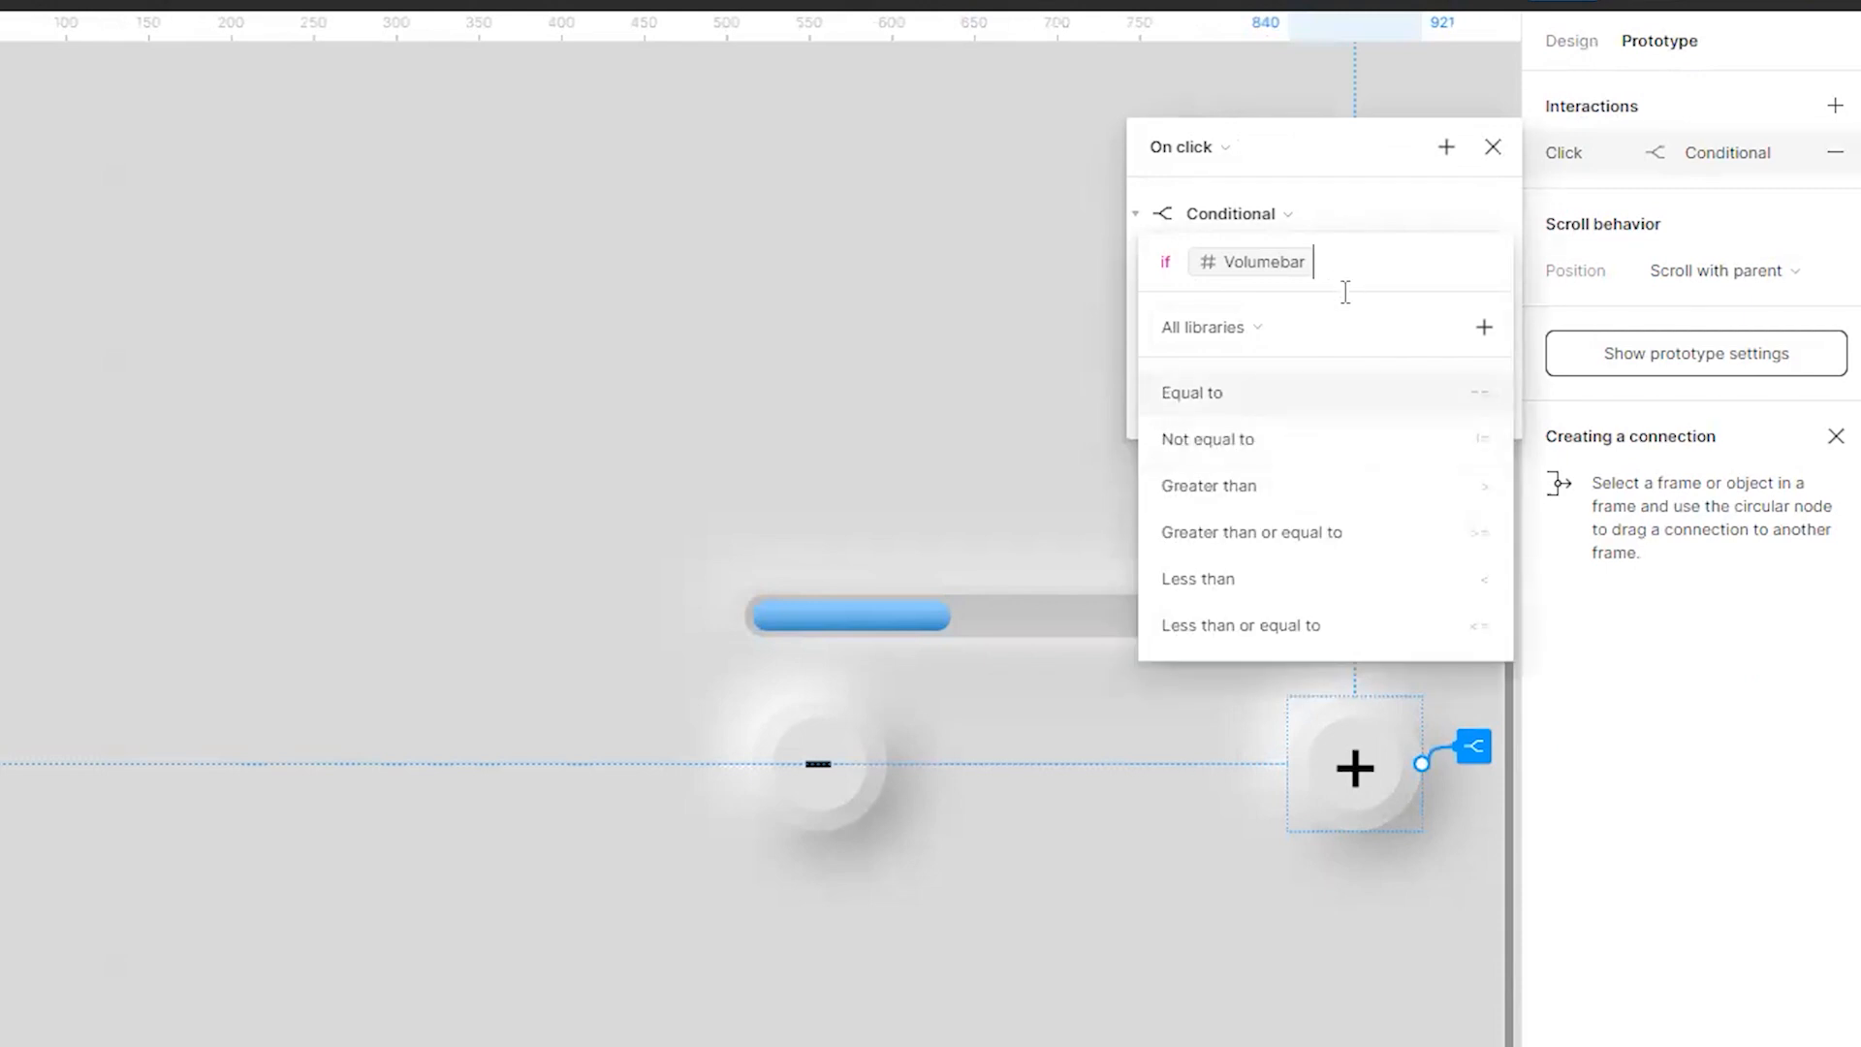
pyautogui.click(1275, 630)
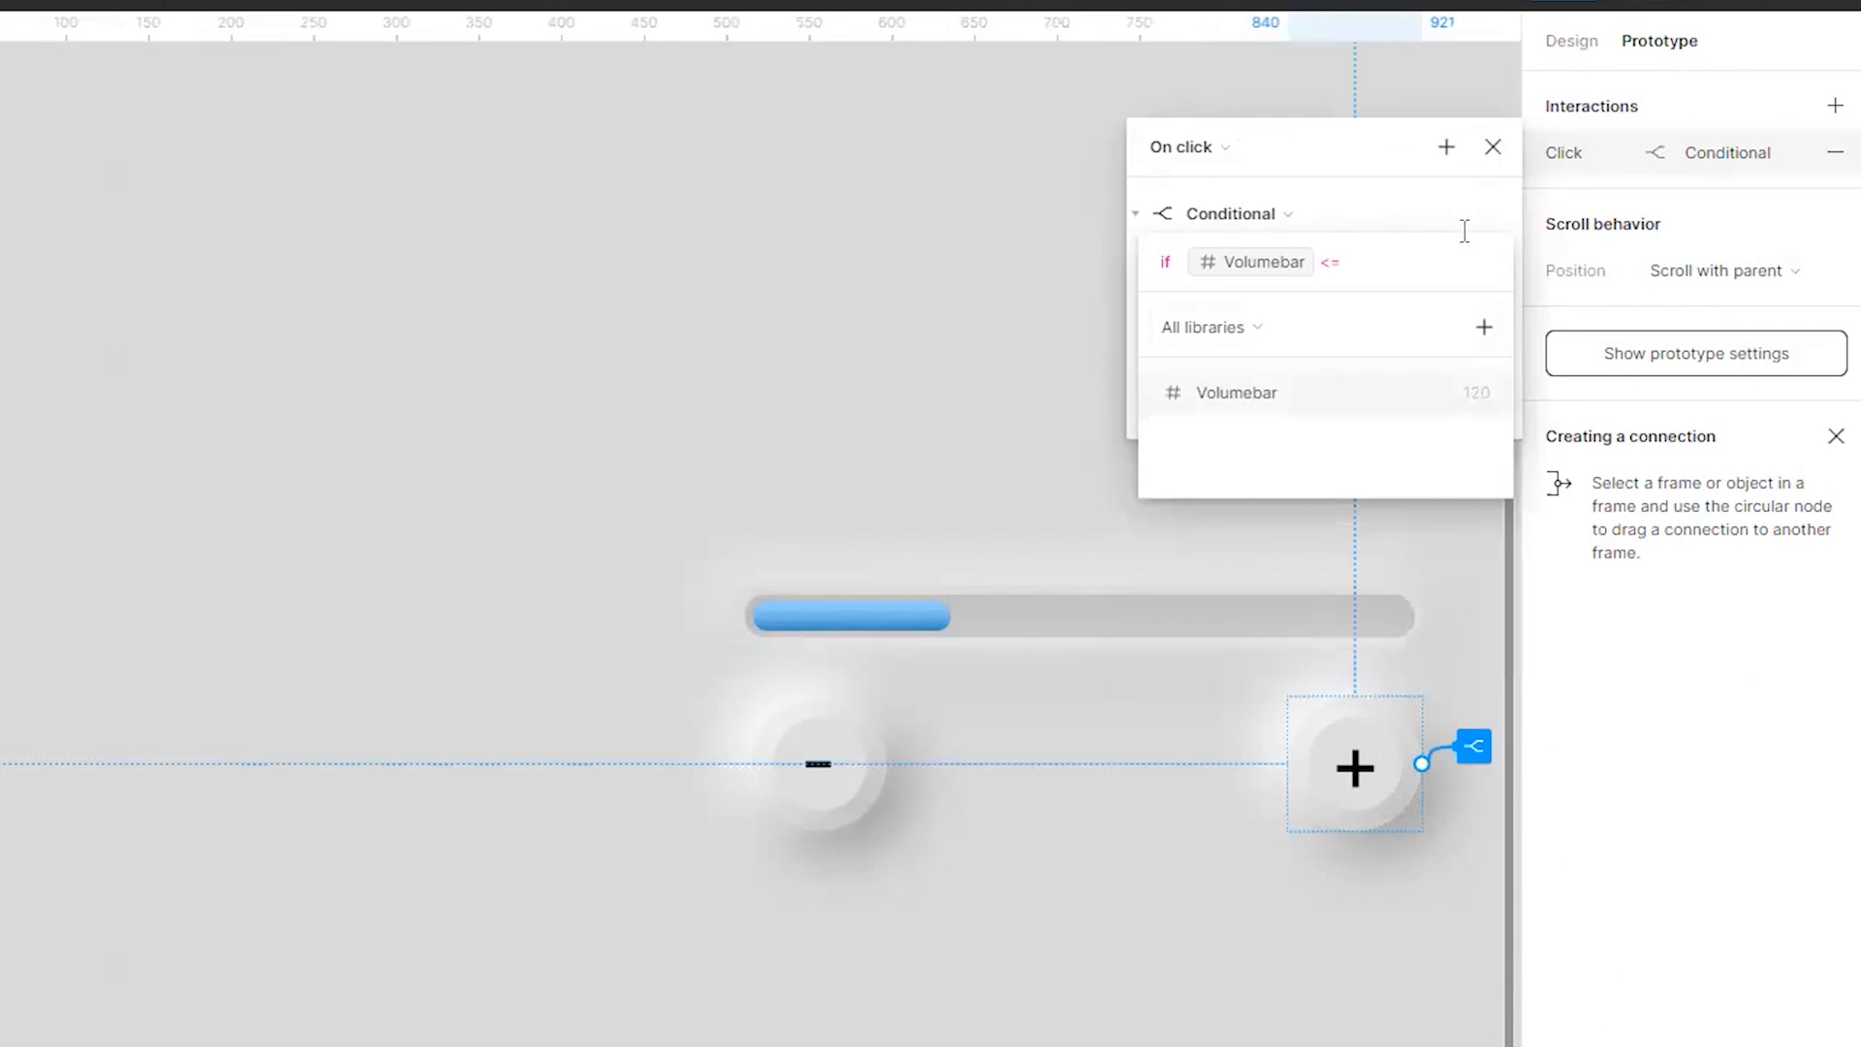
pyautogui.write('390')
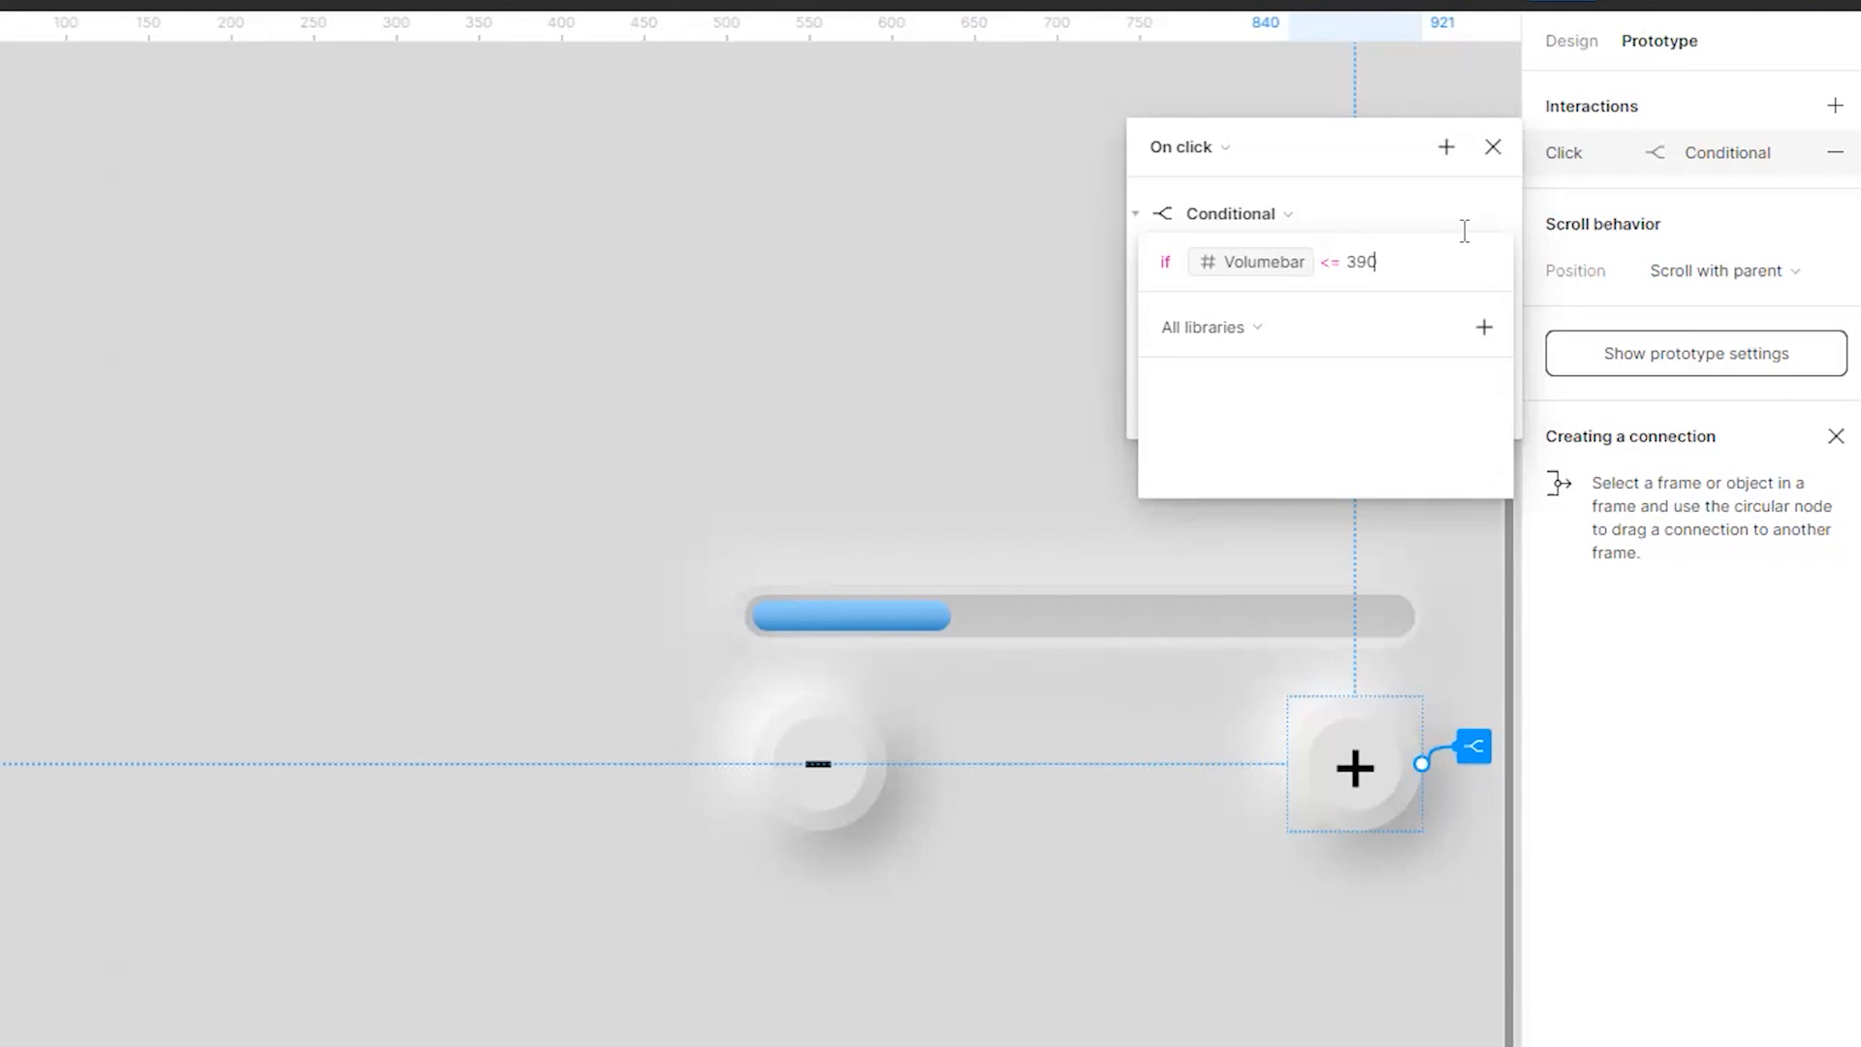
pyautogui.doubleClick(1367, 263)
pyautogui.click(1414, 265)
pyautogui.press('Return')
# In the if branch, add a Set variable action setting Volumebar to Volumebar + 10, then close the editor
pyautogui.click(1247, 311)
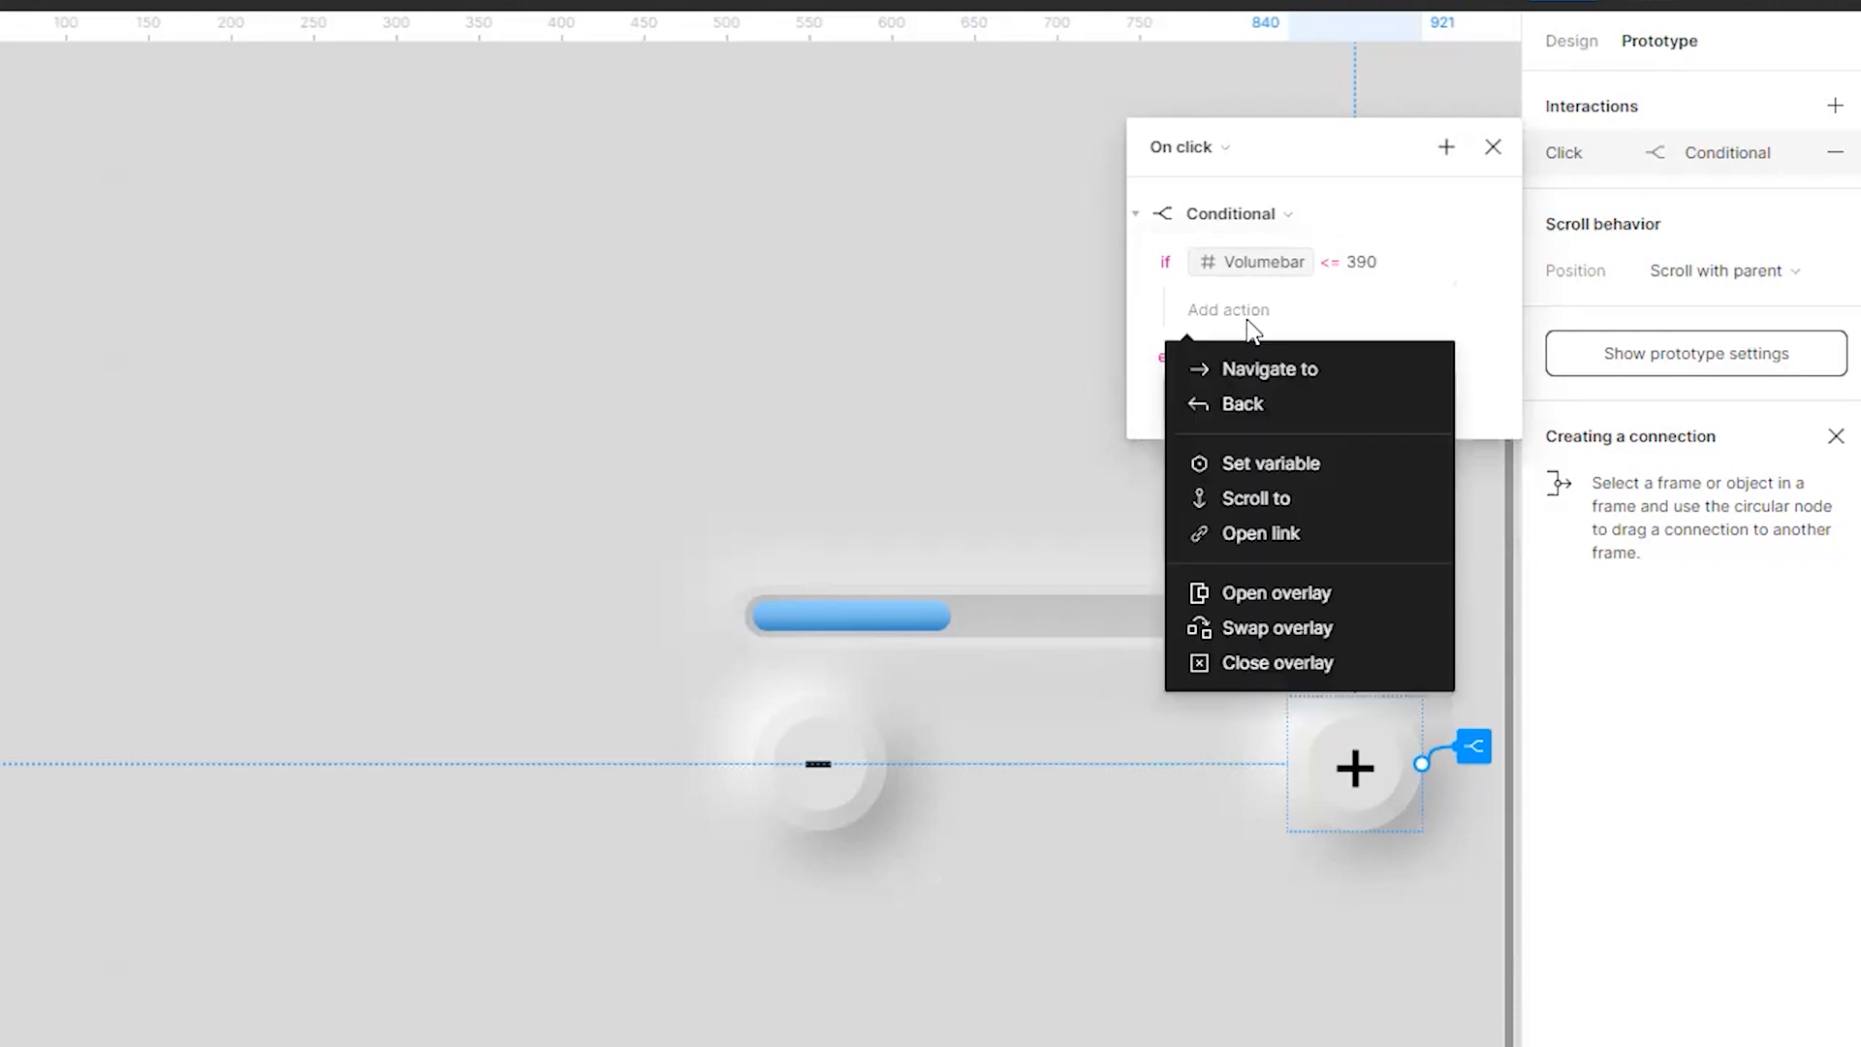
pyautogui.click(1266, 463)
pyautogui.click(1247, 487)
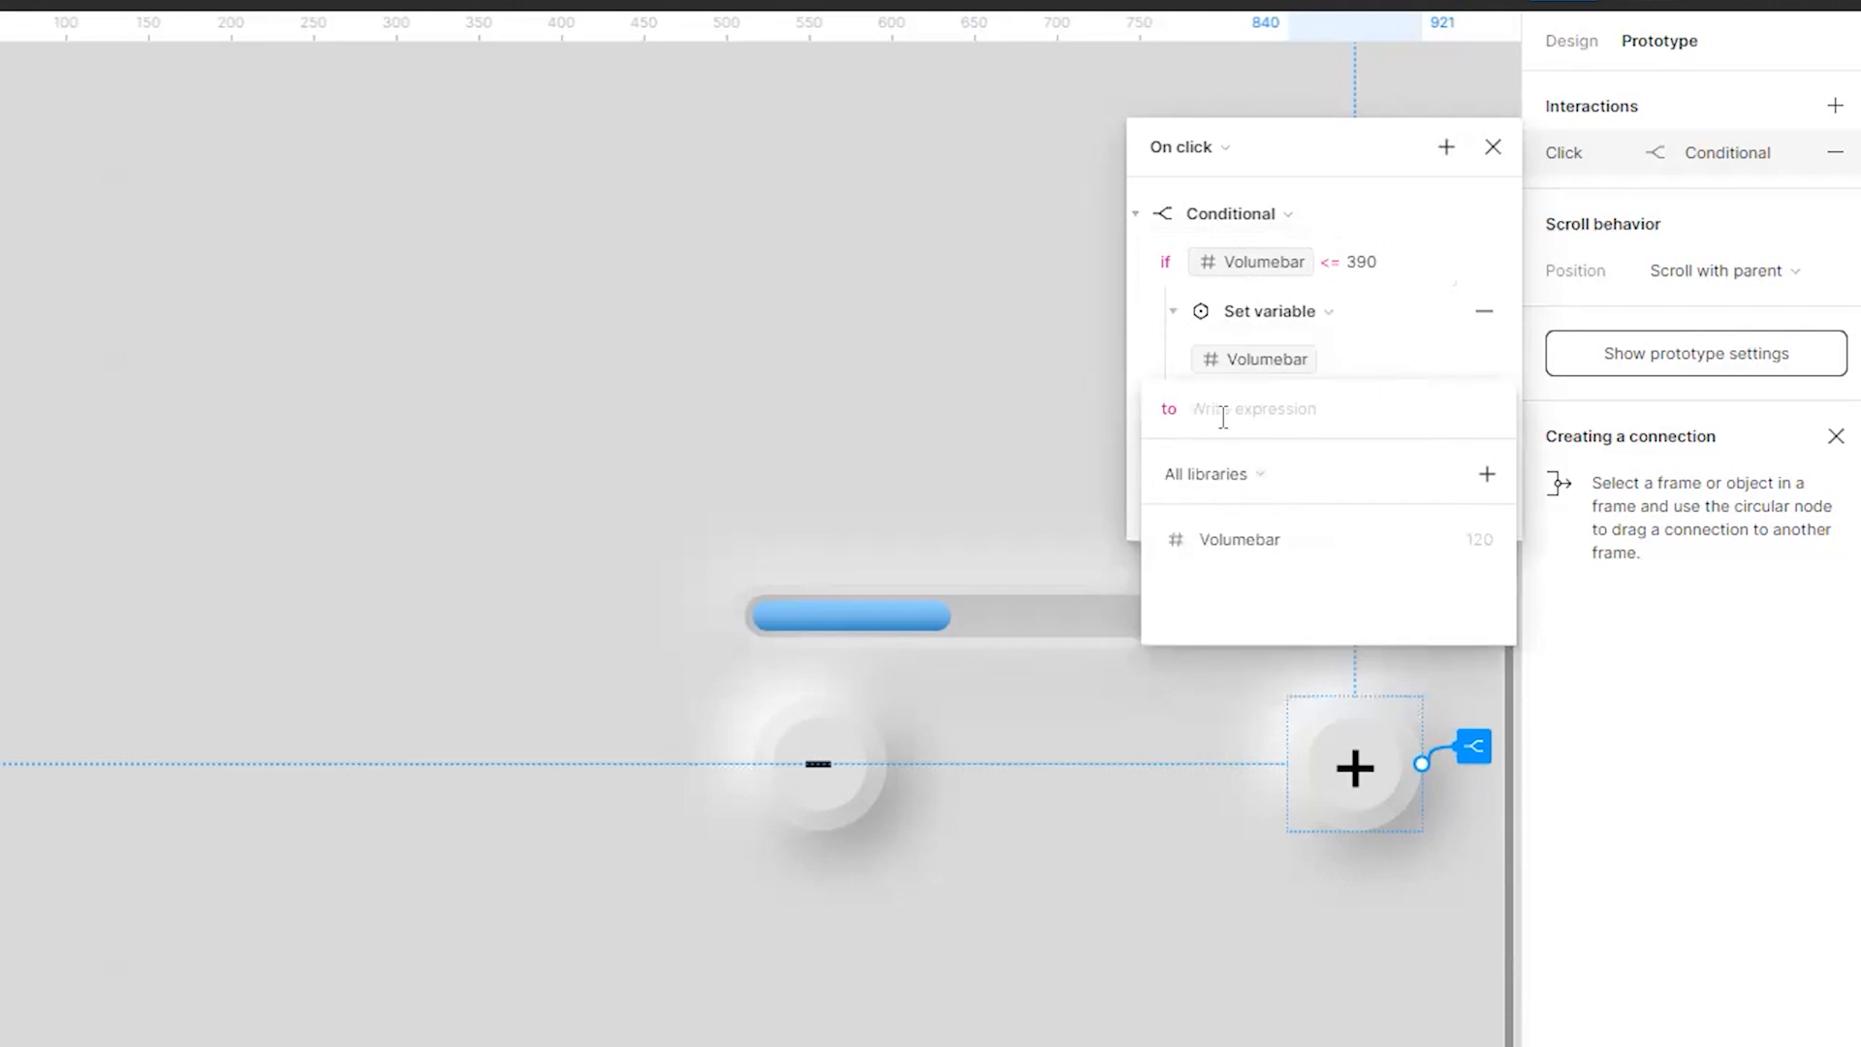
pyautogui.click(1246, 538)
pyautogui.write('Volumebar +')
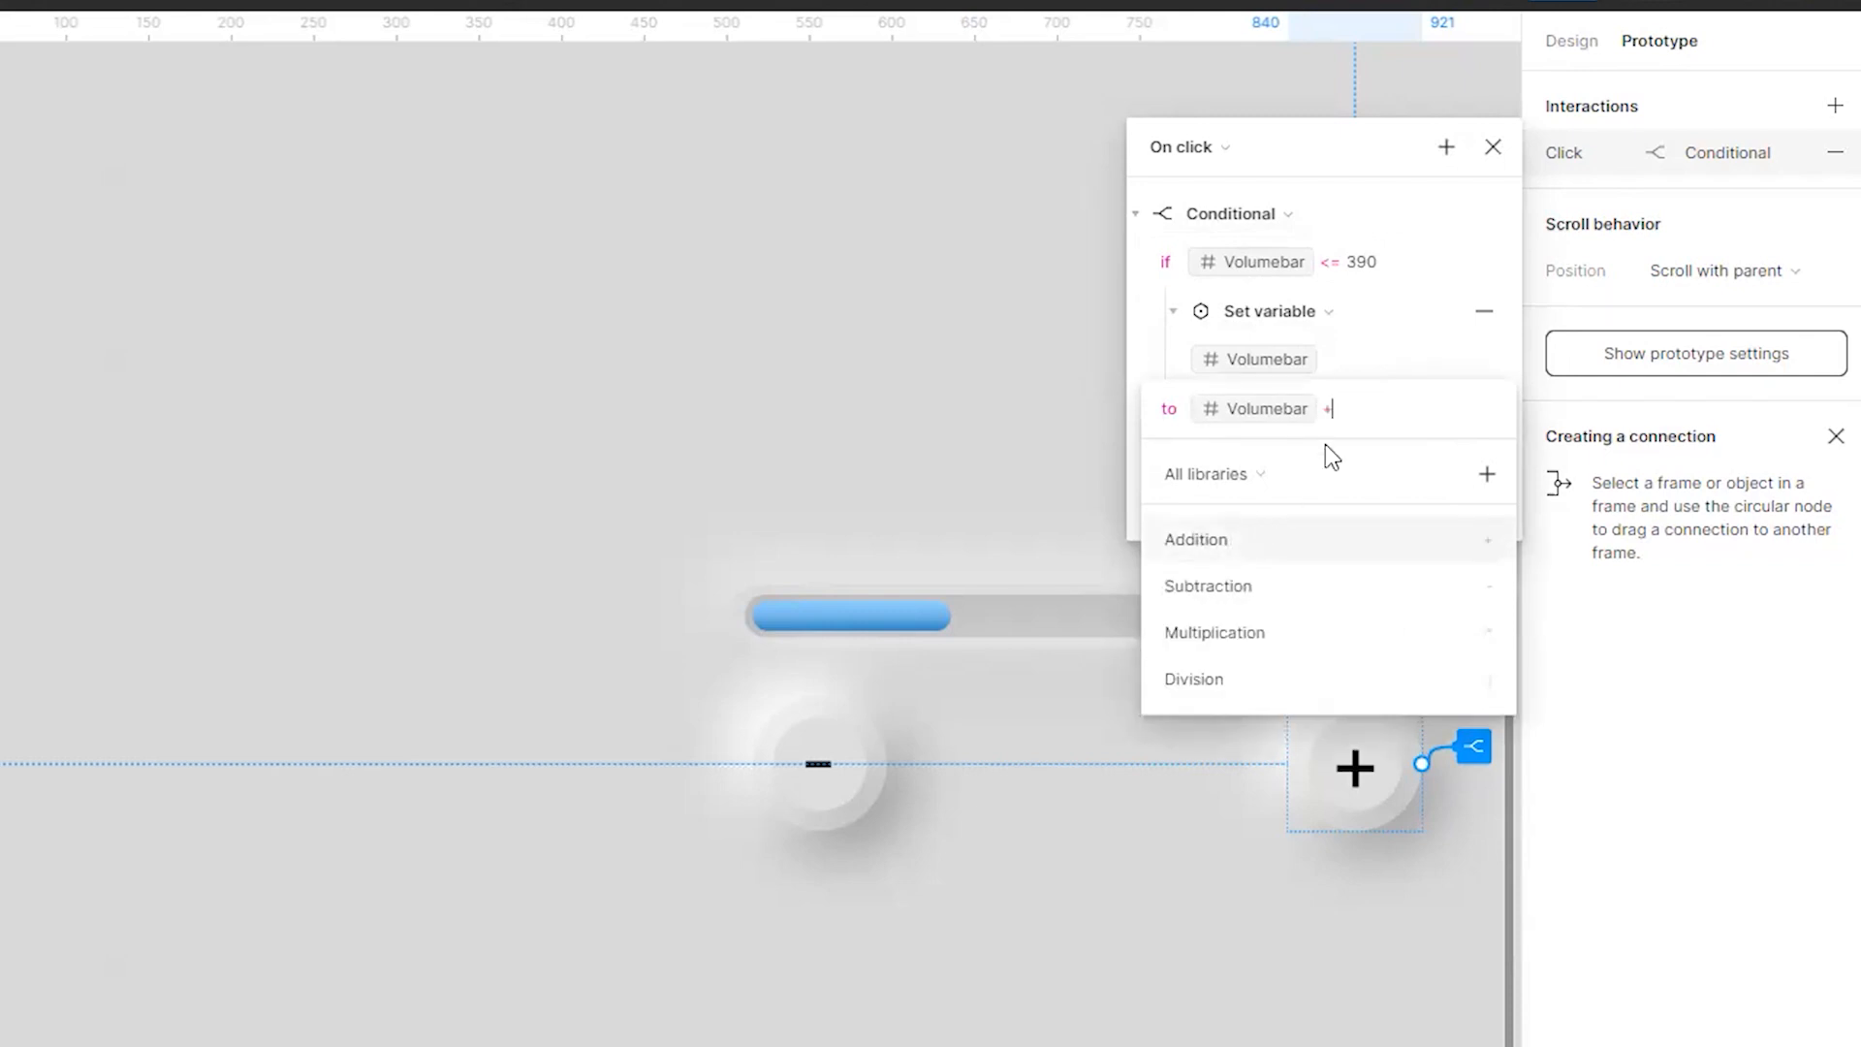
pyautogui.write('10')
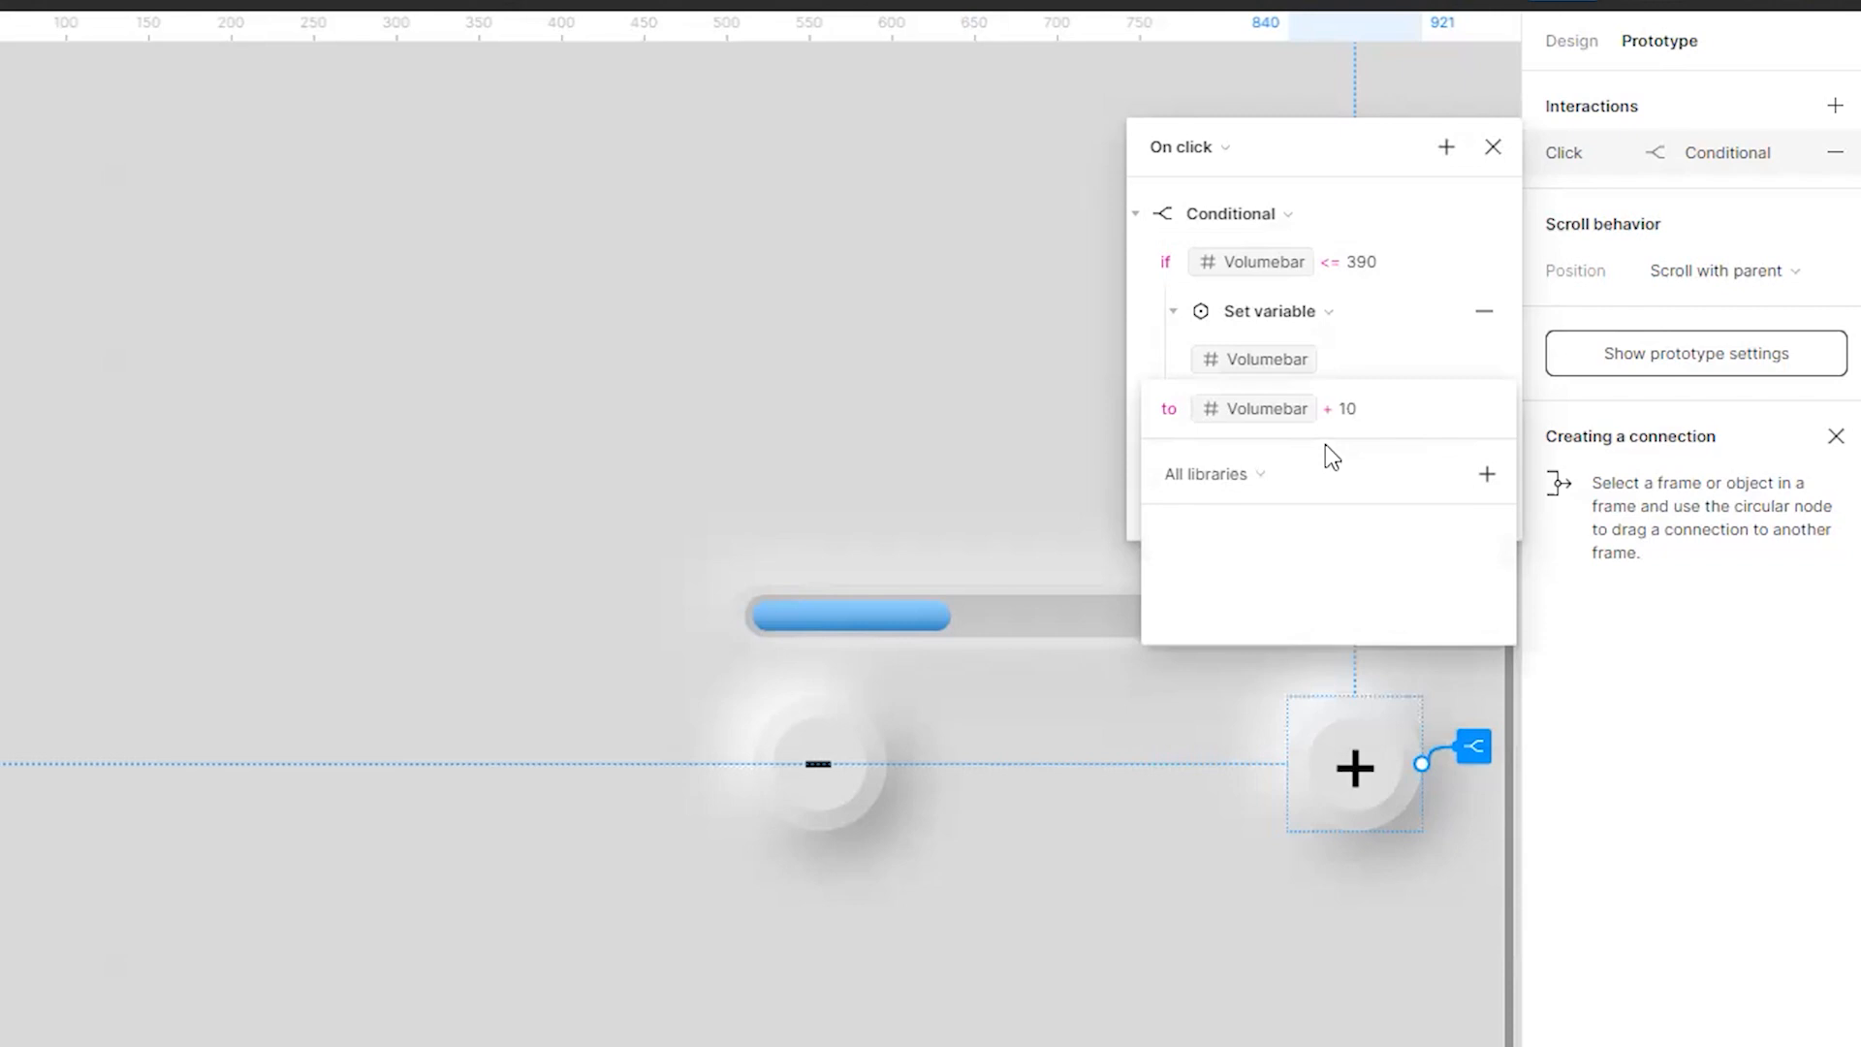
pyautogui.click(1498, 147)
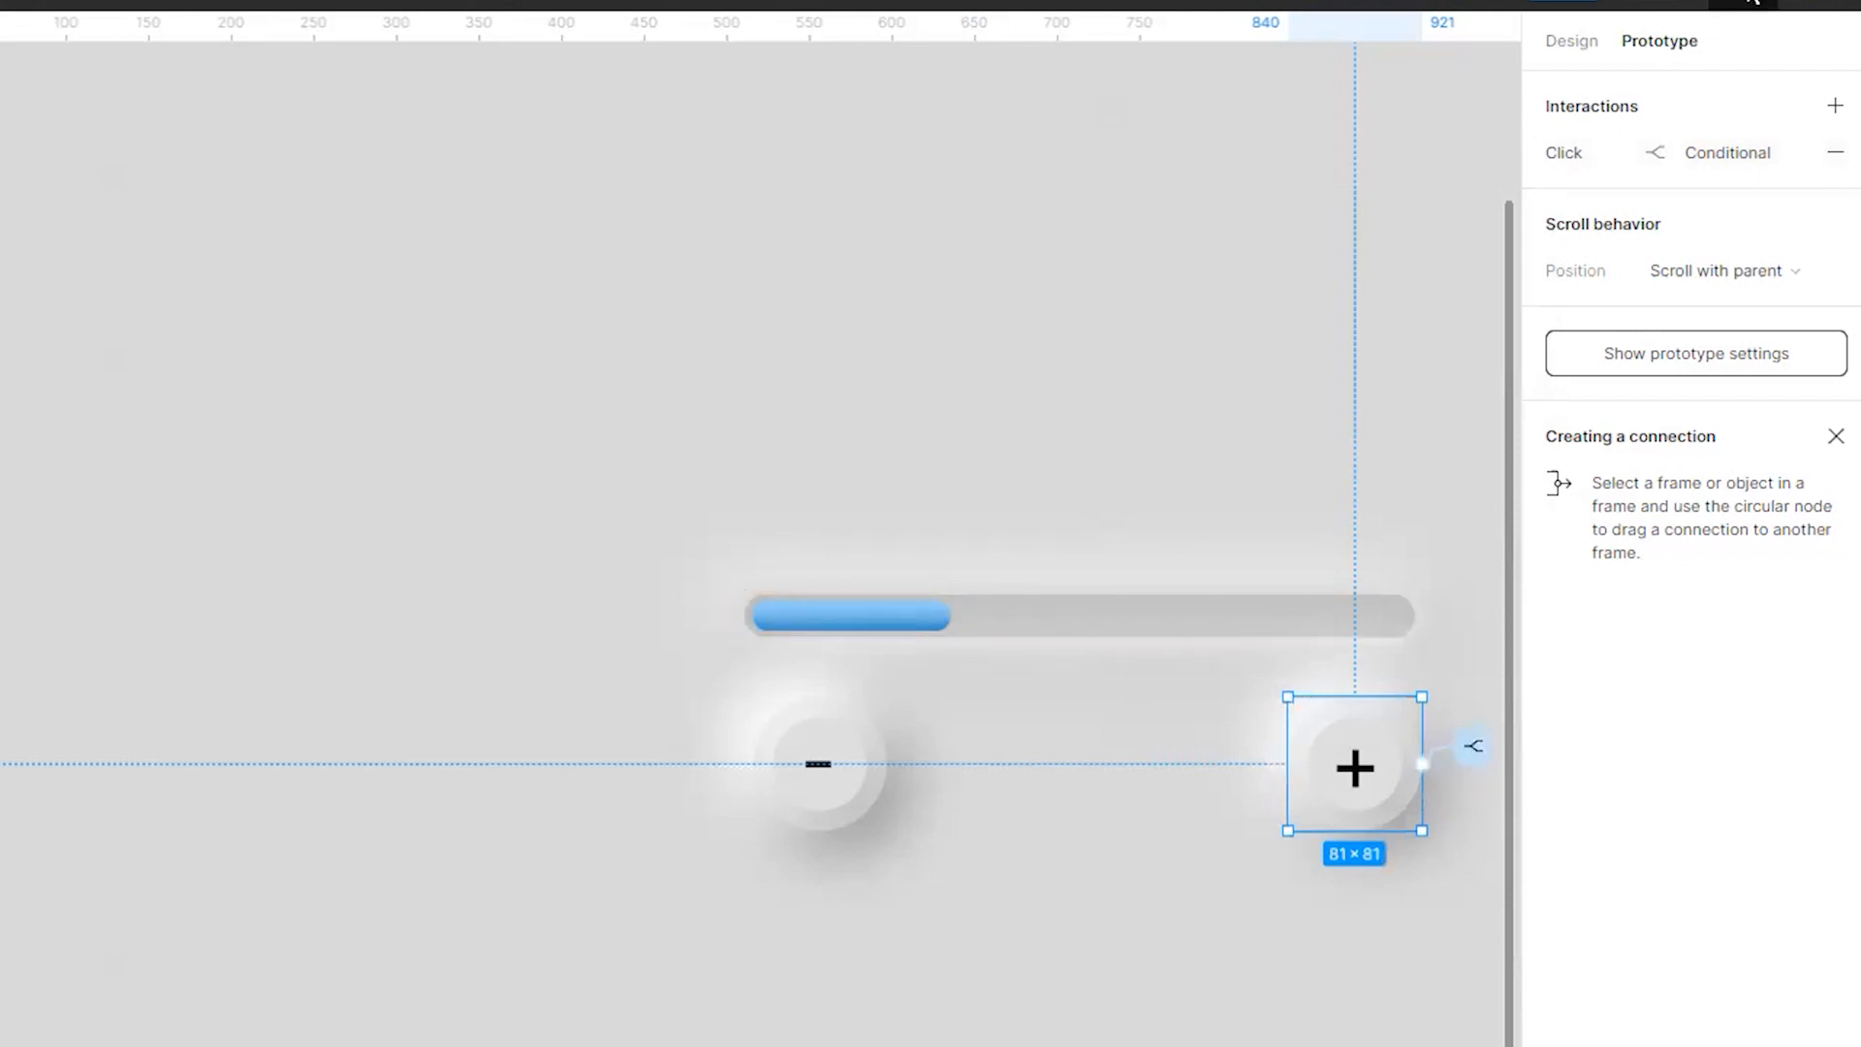
# Preview the prototype, press plus to see the volume bar fill, then close the preview
pyautogui.click(1764, 7)
pyautogui.click(1695, 83)
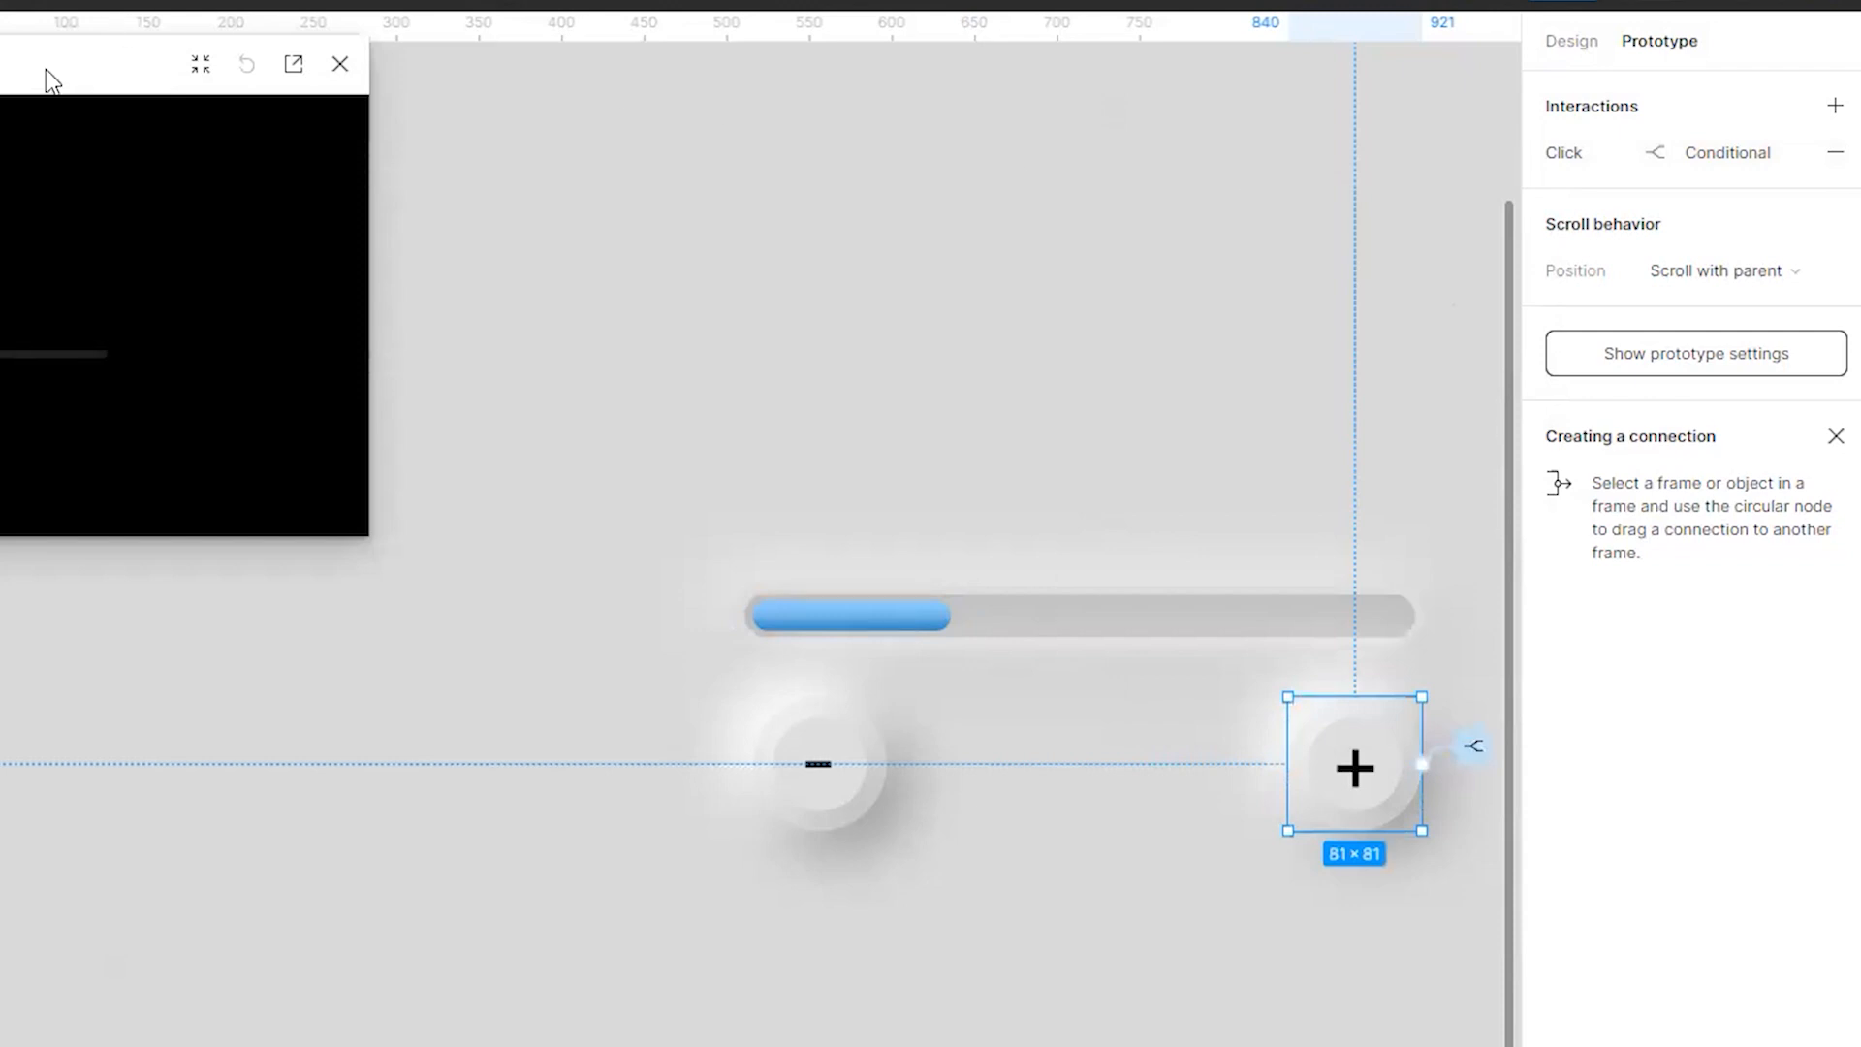
pyautogui.moveTo(45, 68); pyautogui.dragTo(1158, 101)
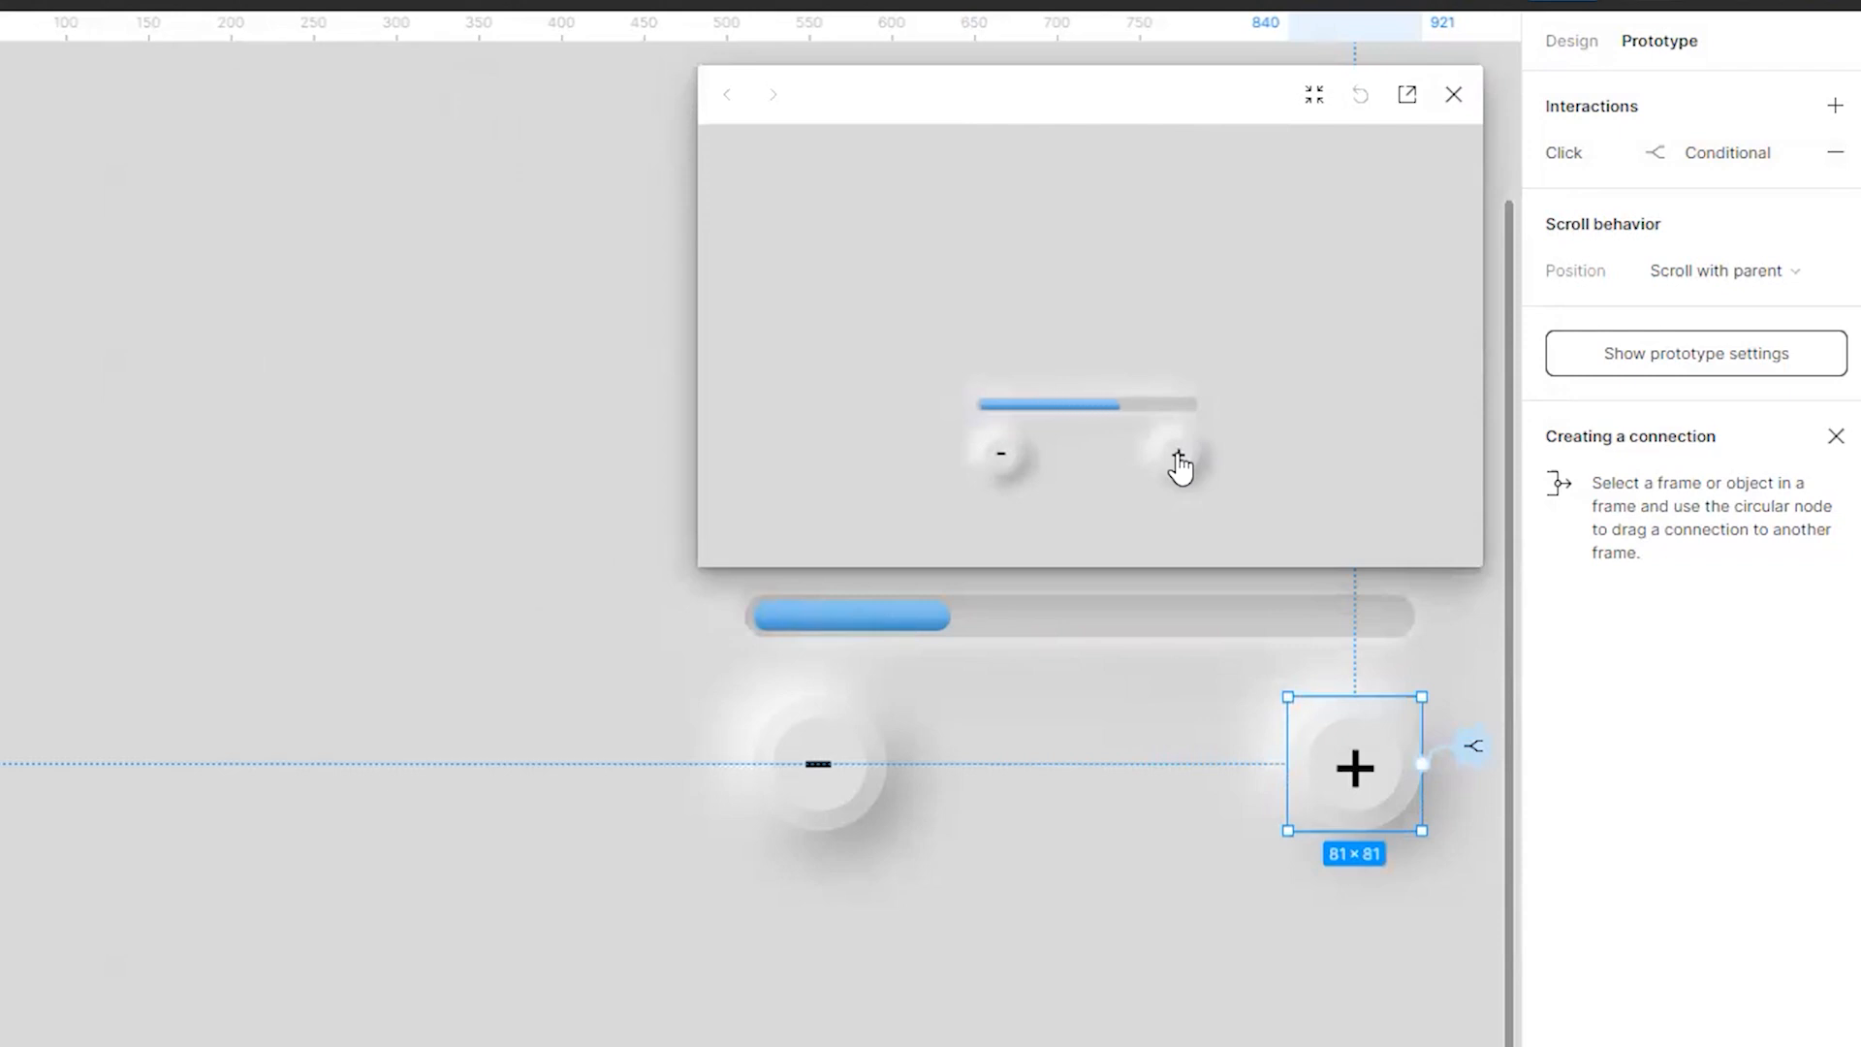
pyautogui.click(1180, 465)
pyautogui.click(1454, 95)
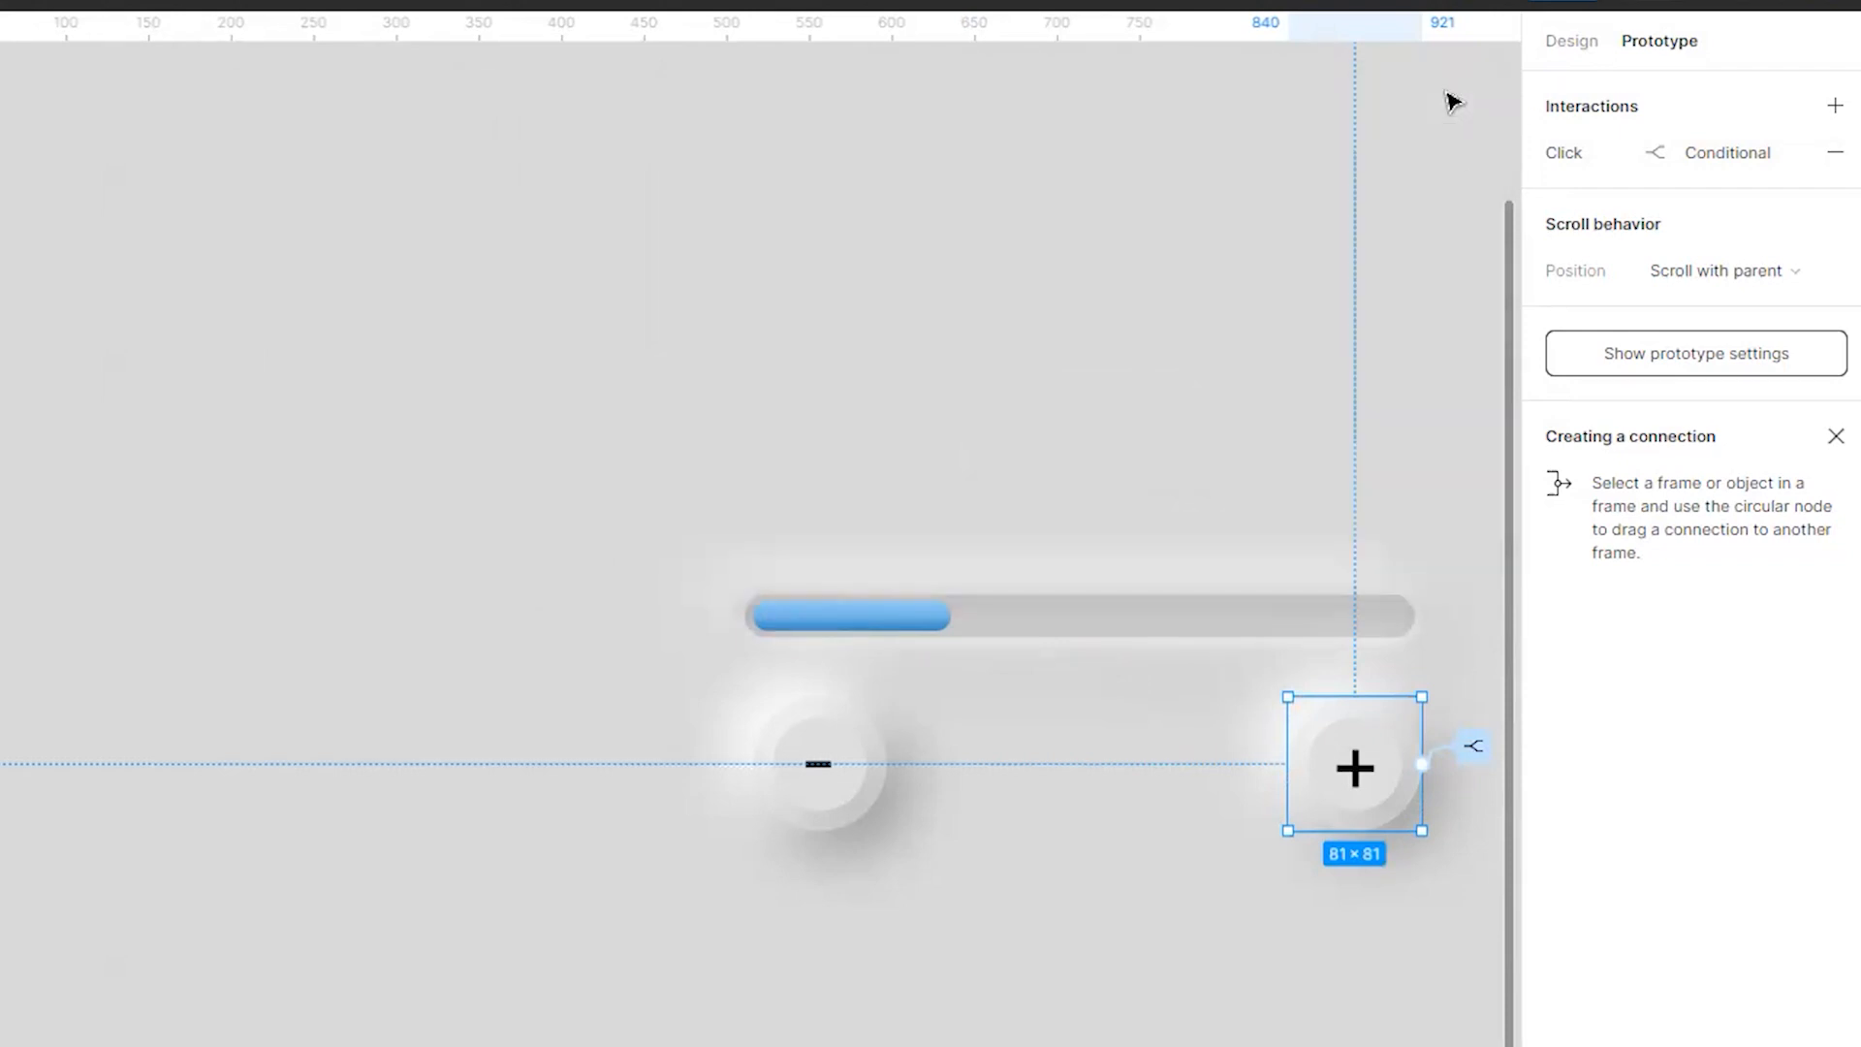
# Give the minus button an on-click interaction with a Conditional action
pyautogui.click(832, 808)
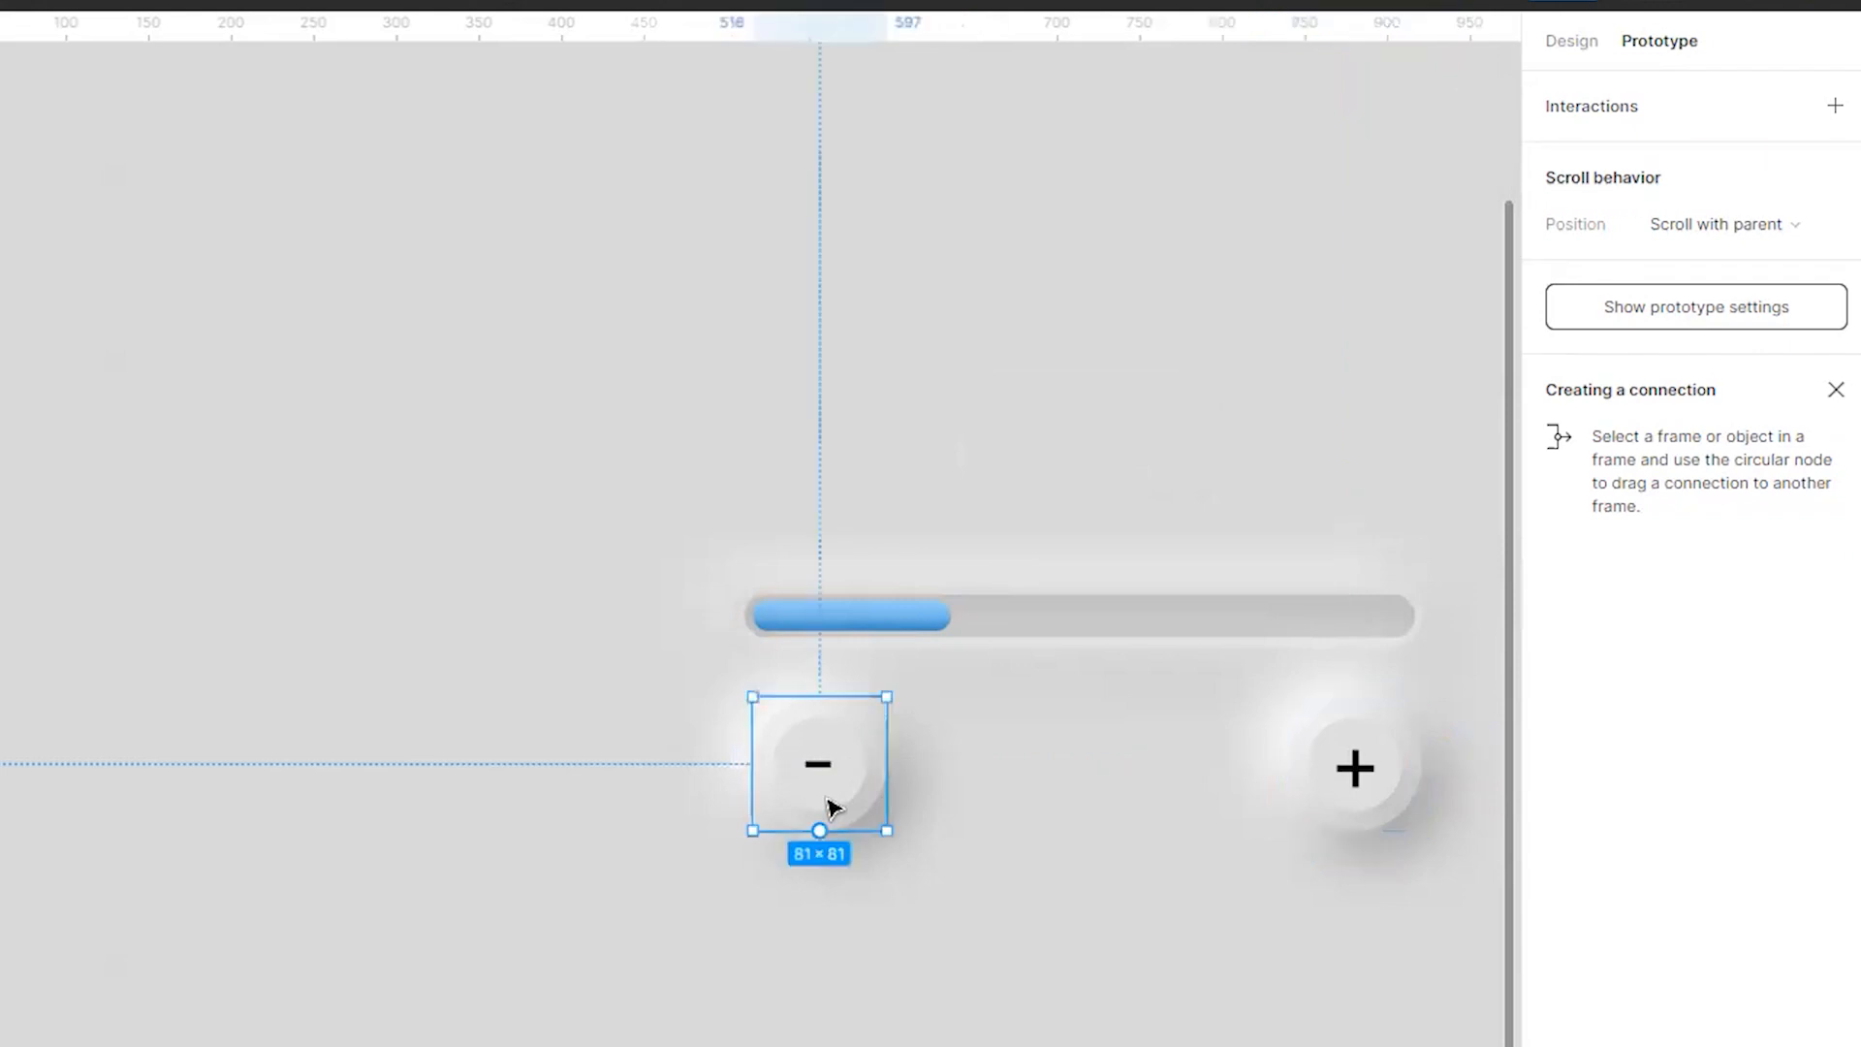
pyautogui.click(1616, 104)
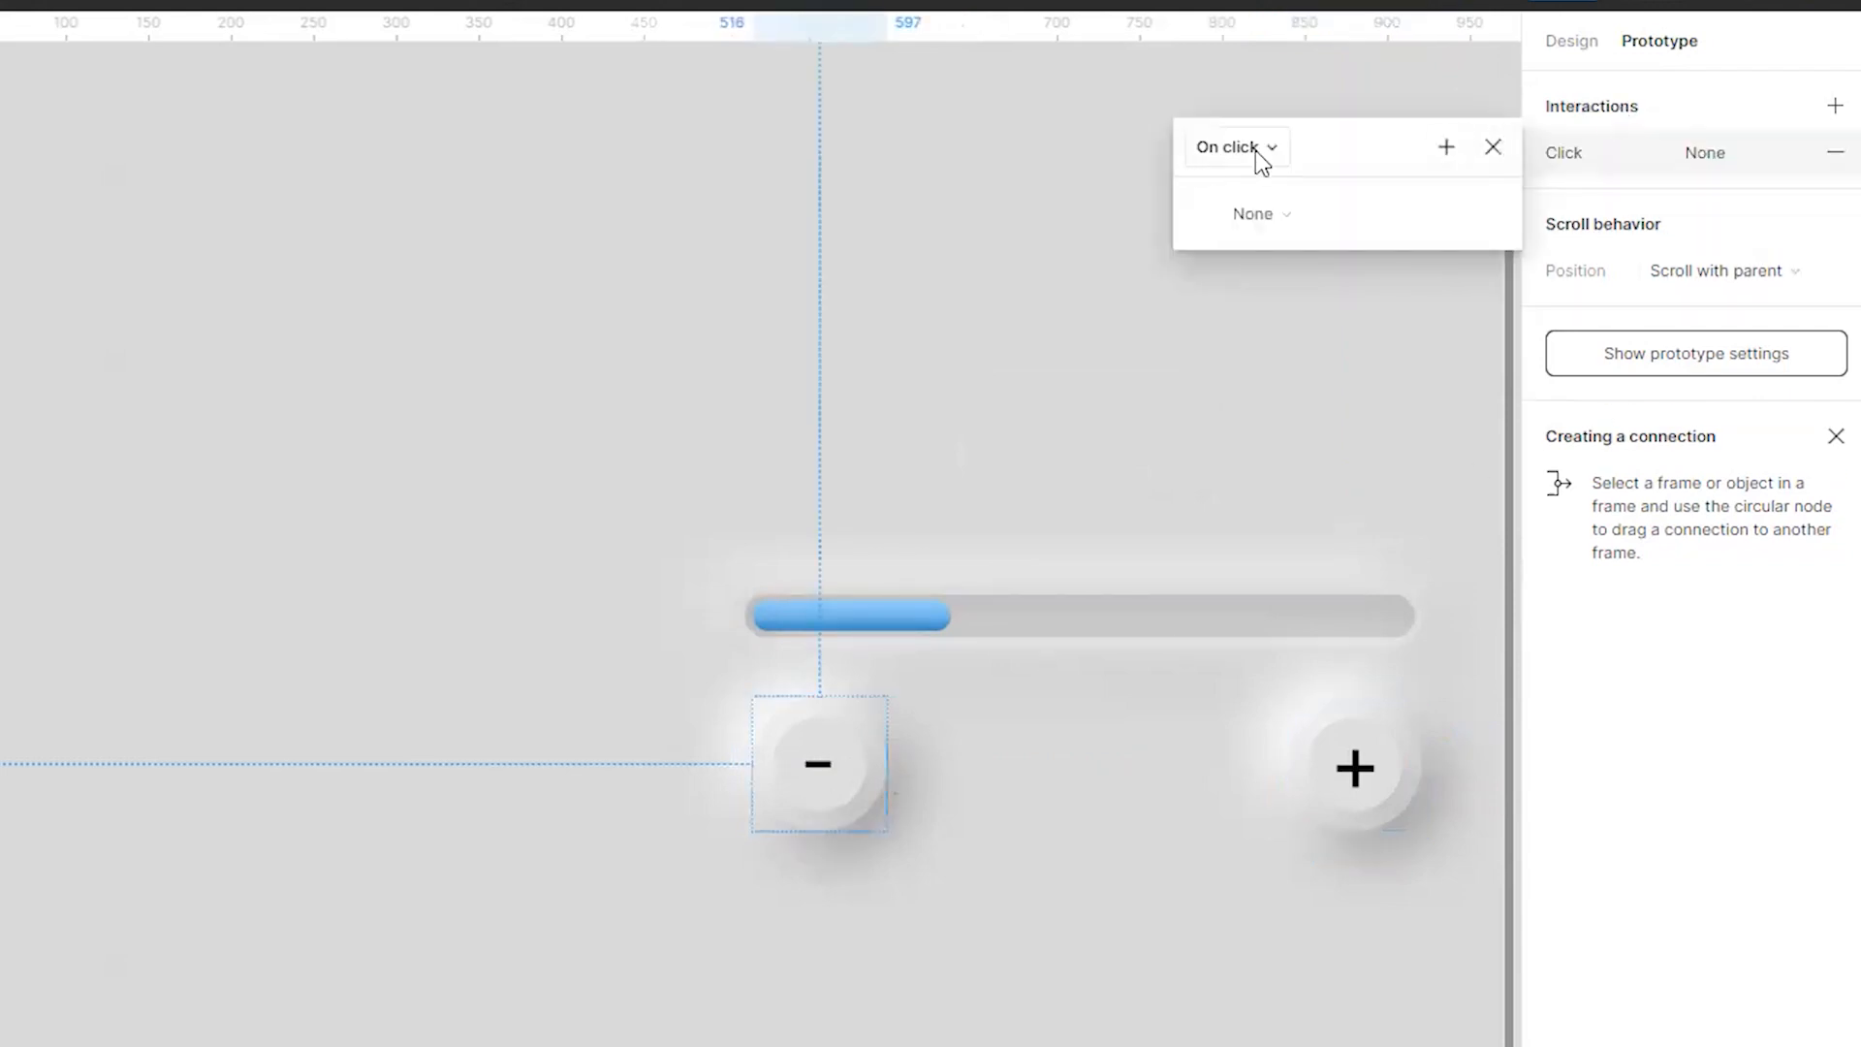
pyautogui.click(1259, 215)
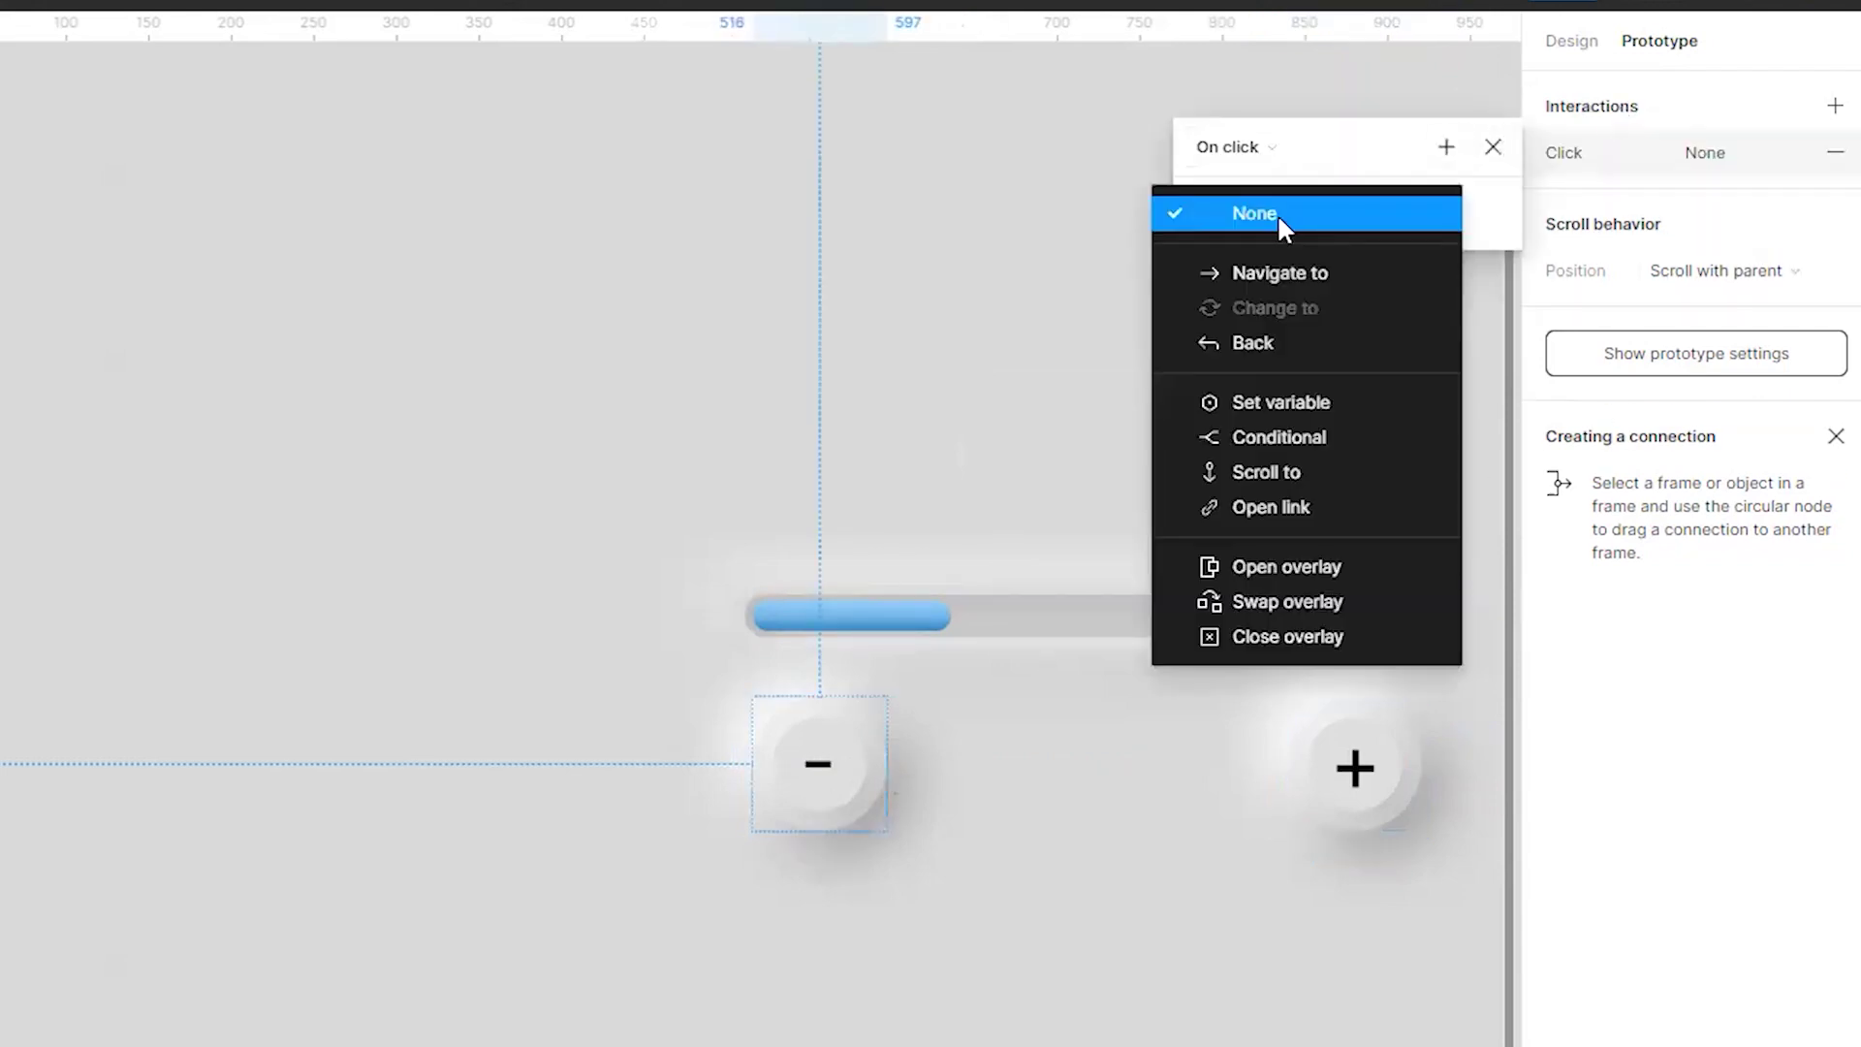
pyautogui.click(1270, 444)
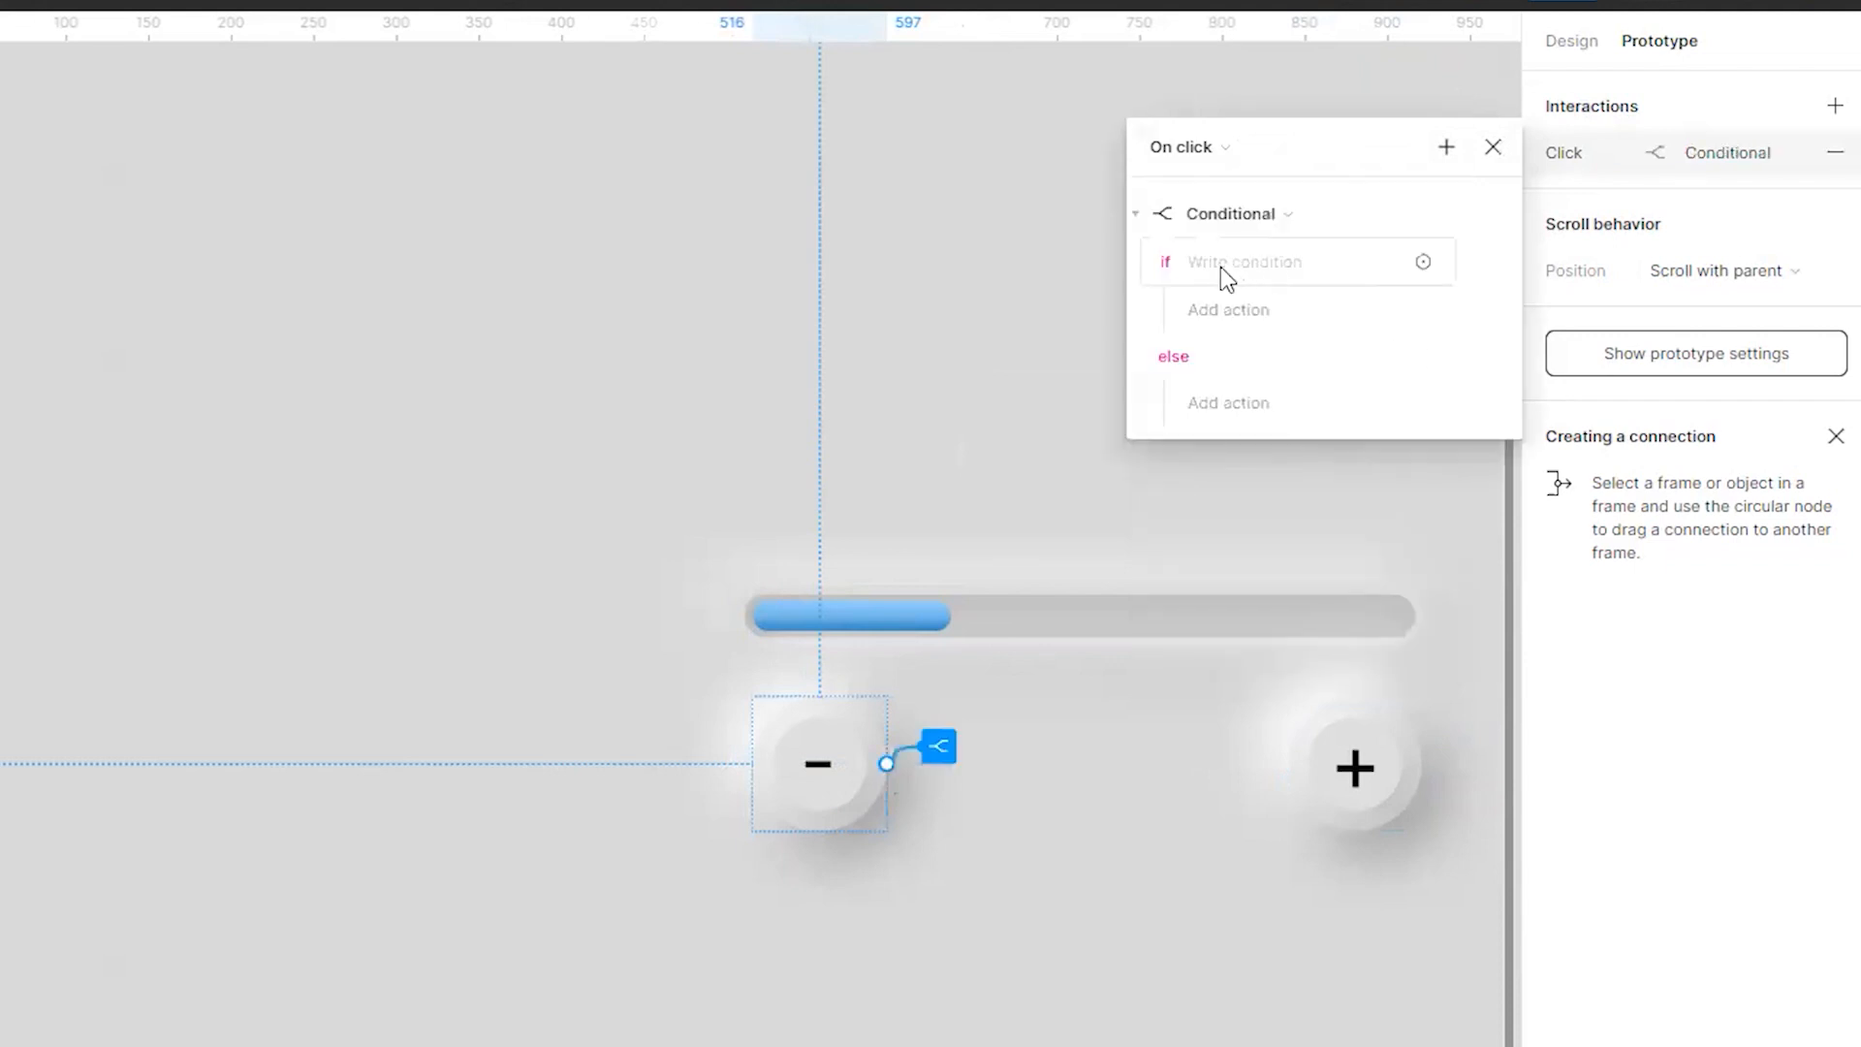
# Write the condition Volumebar >= 10 and start adding an action to the if branch
pyautogui.click(1220, 263)
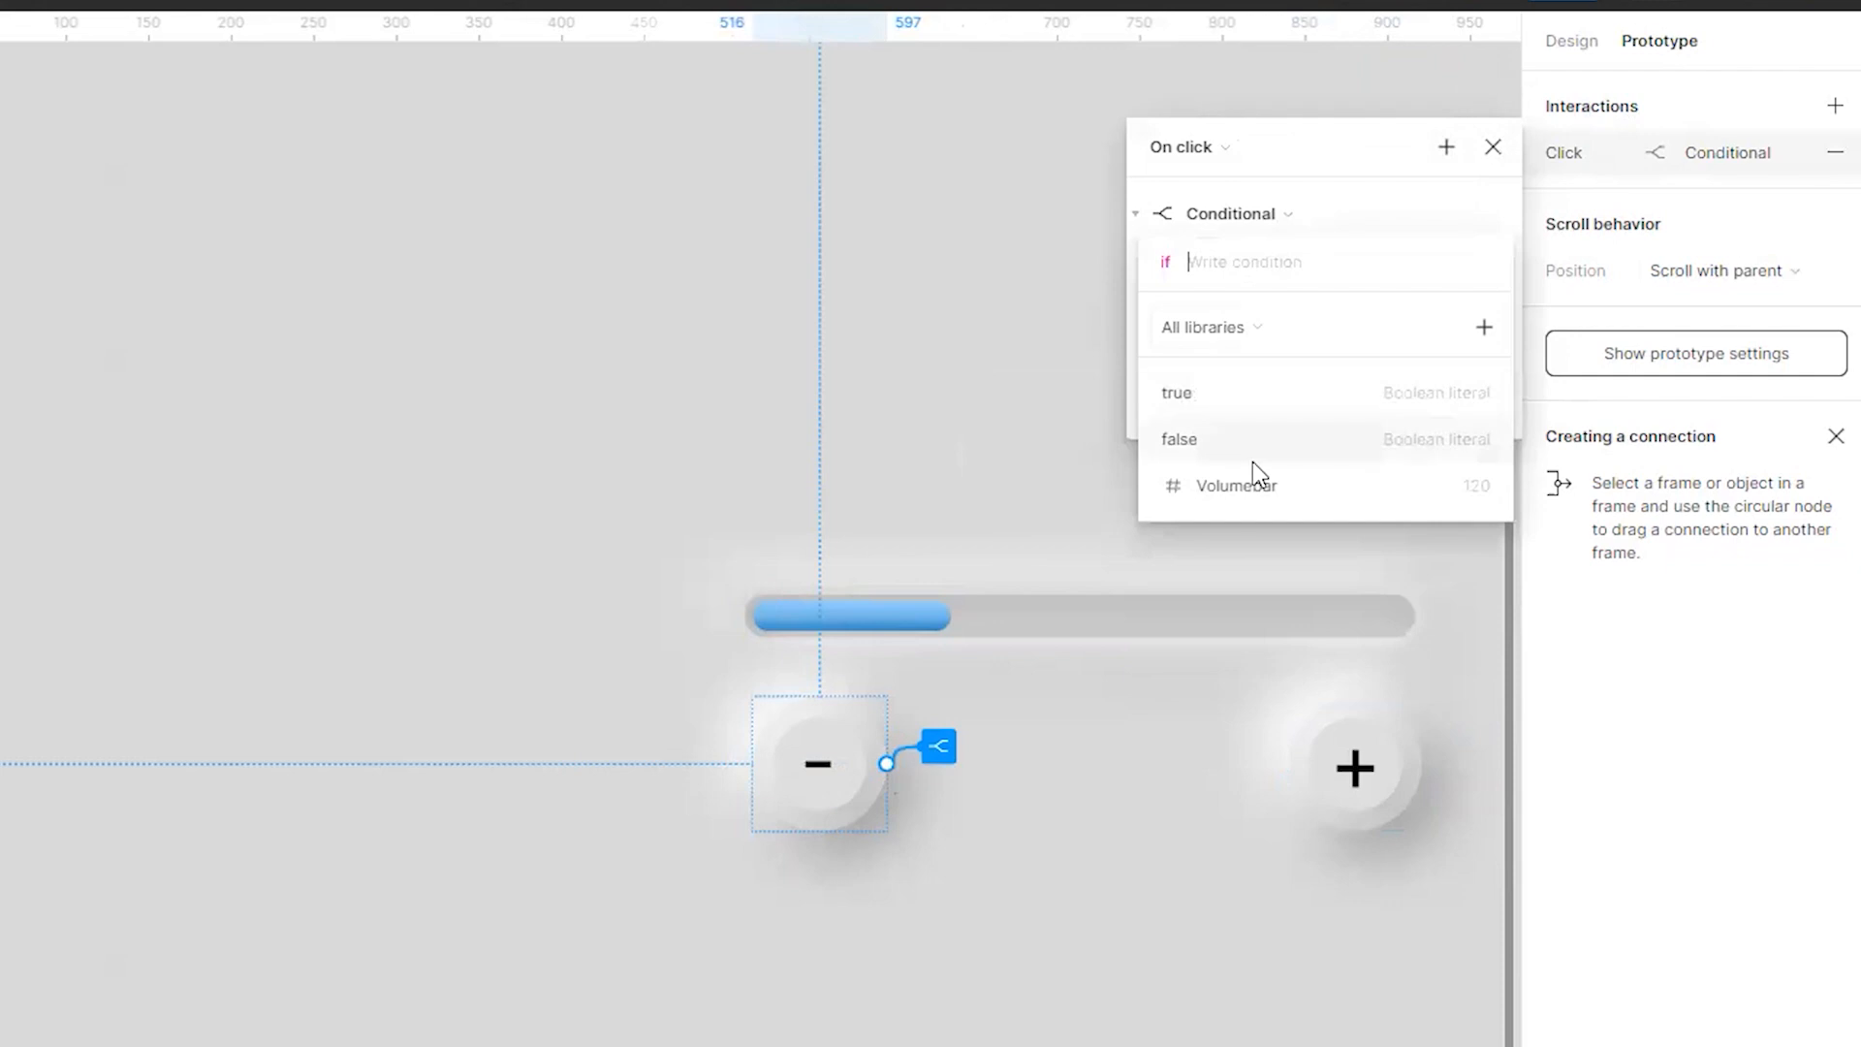
pyautogui.click(1241, 484)
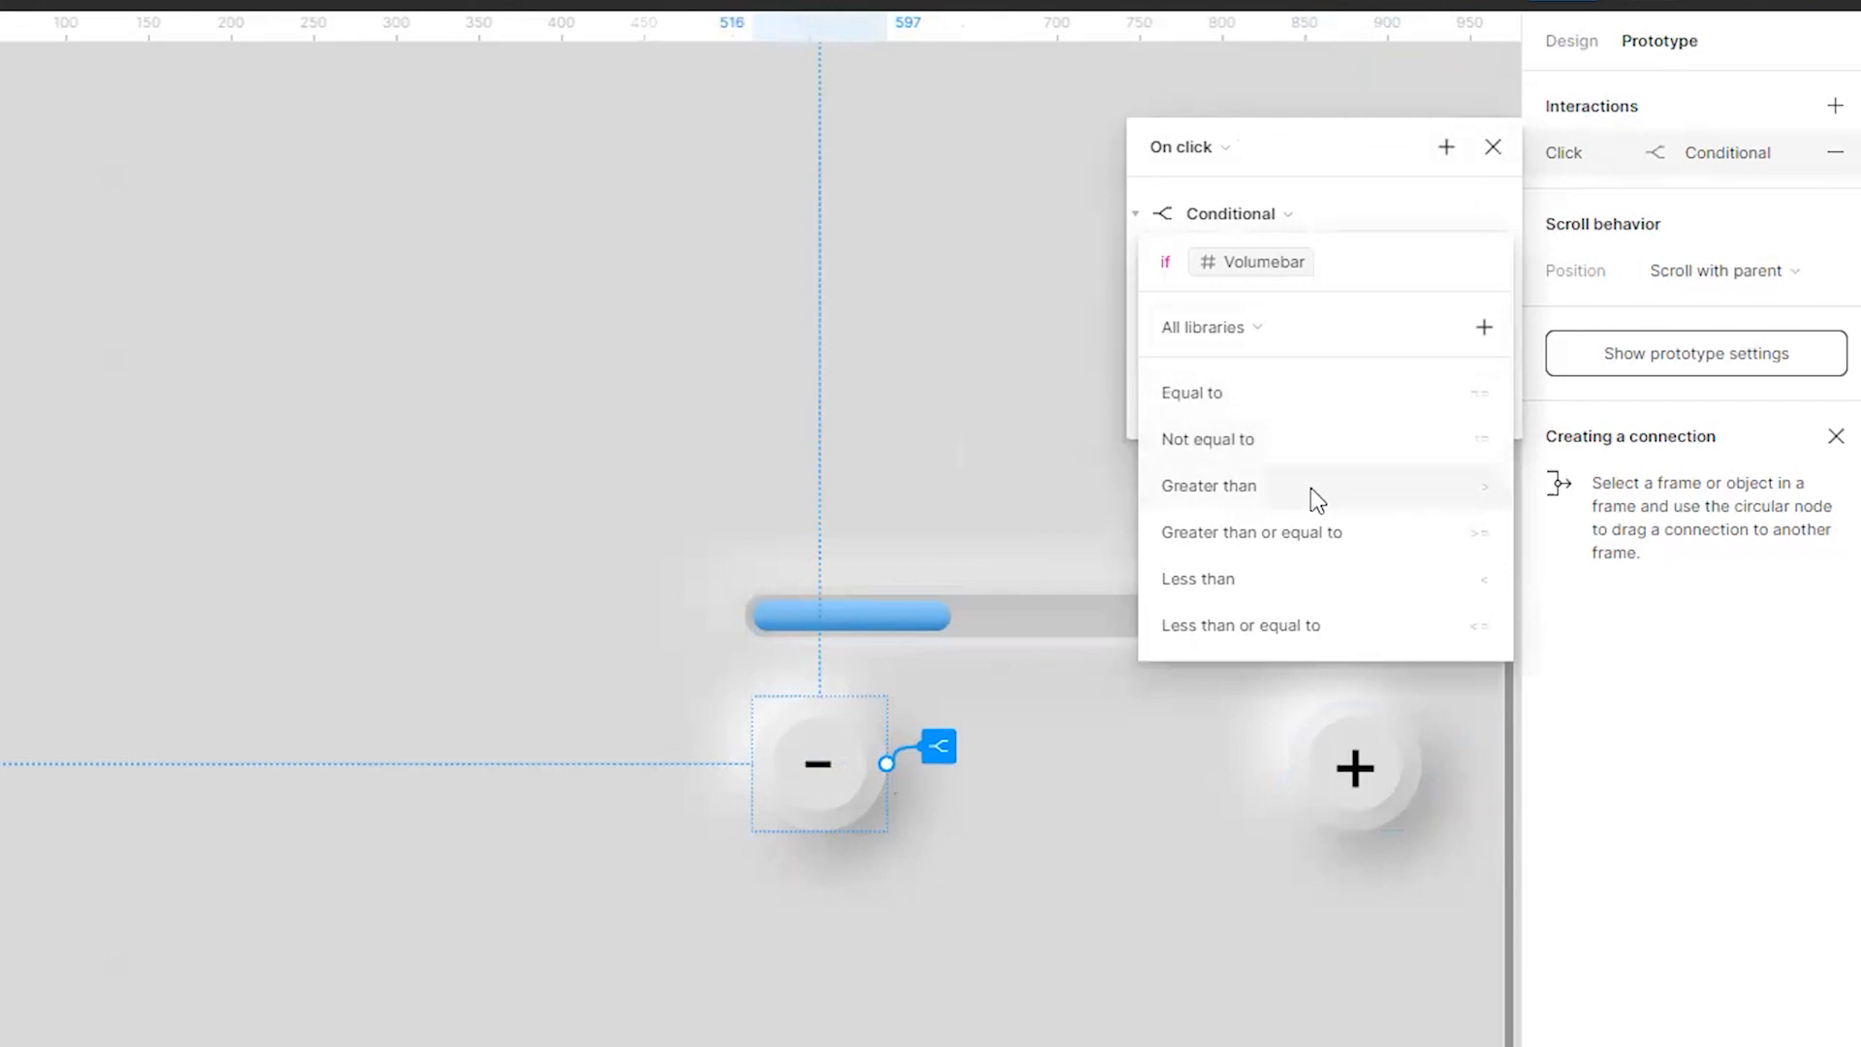
pyautogui.click(1303, 533)
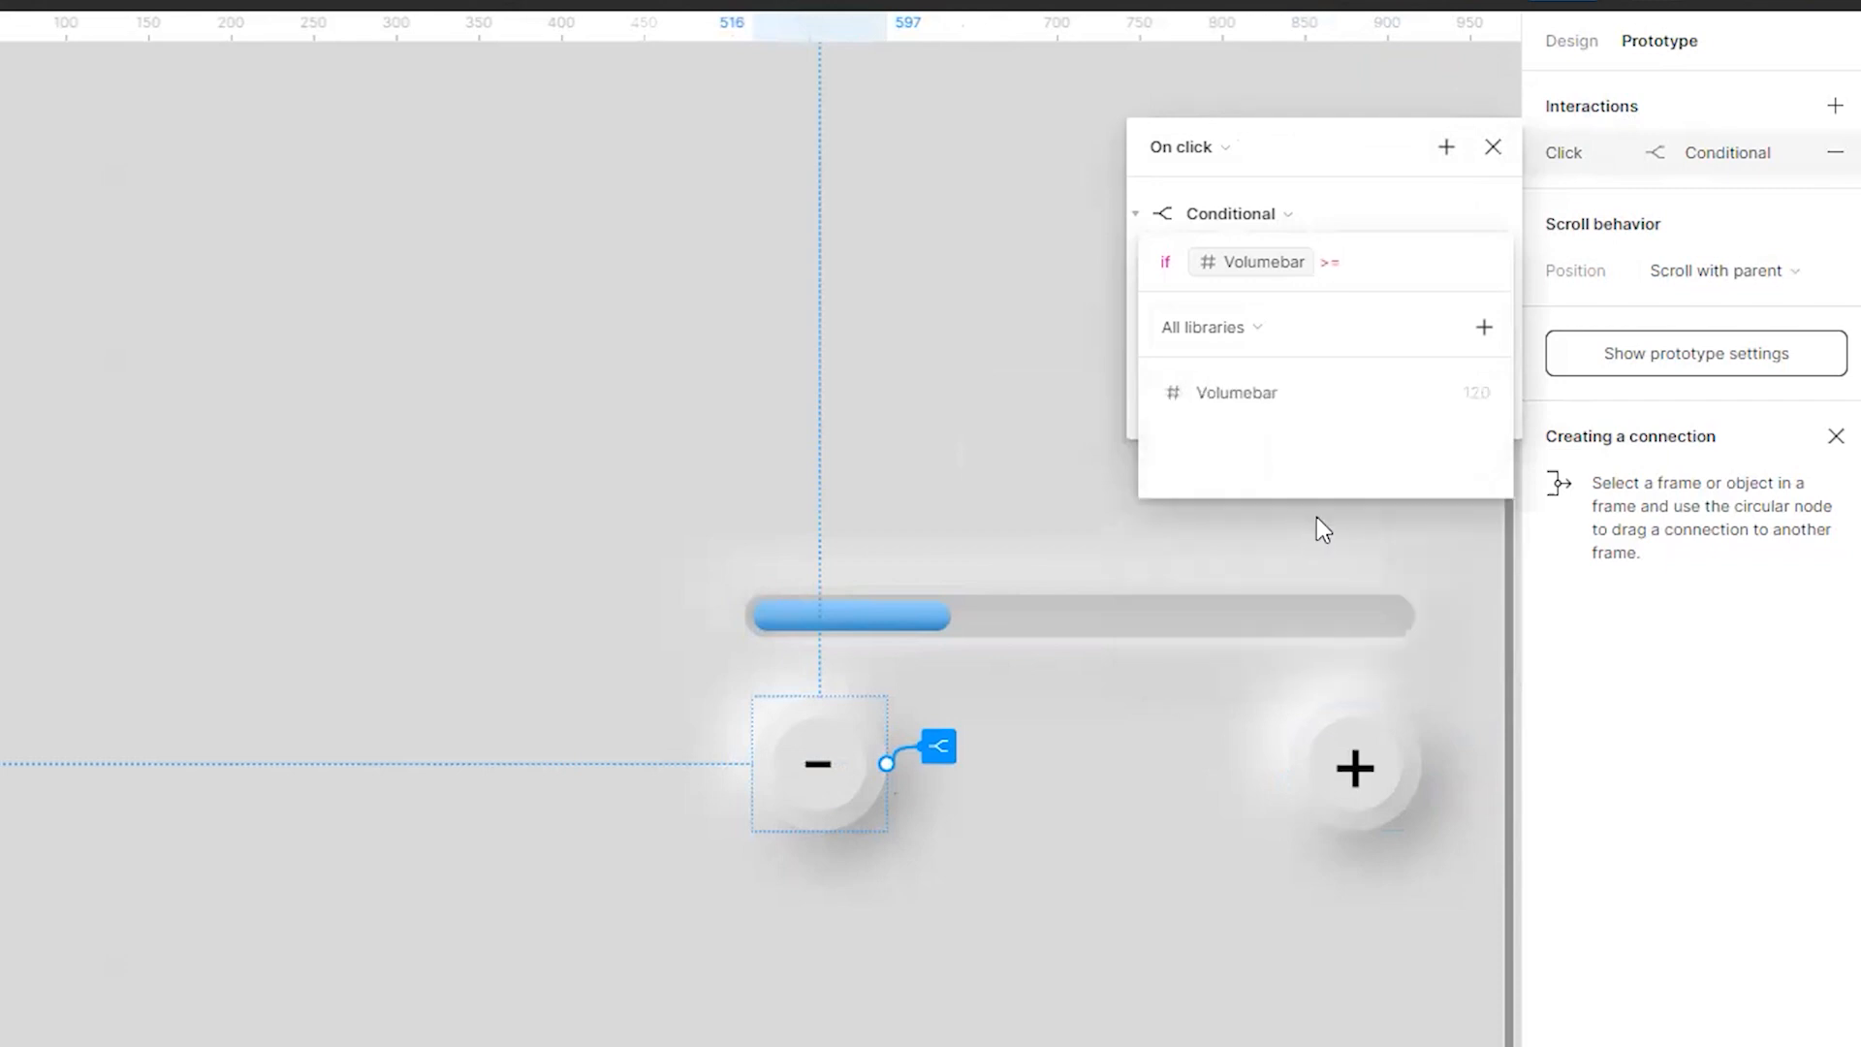
pyautogui.write('10')
pyautogui.press('Return')
pyautogui.click(1237, 310)
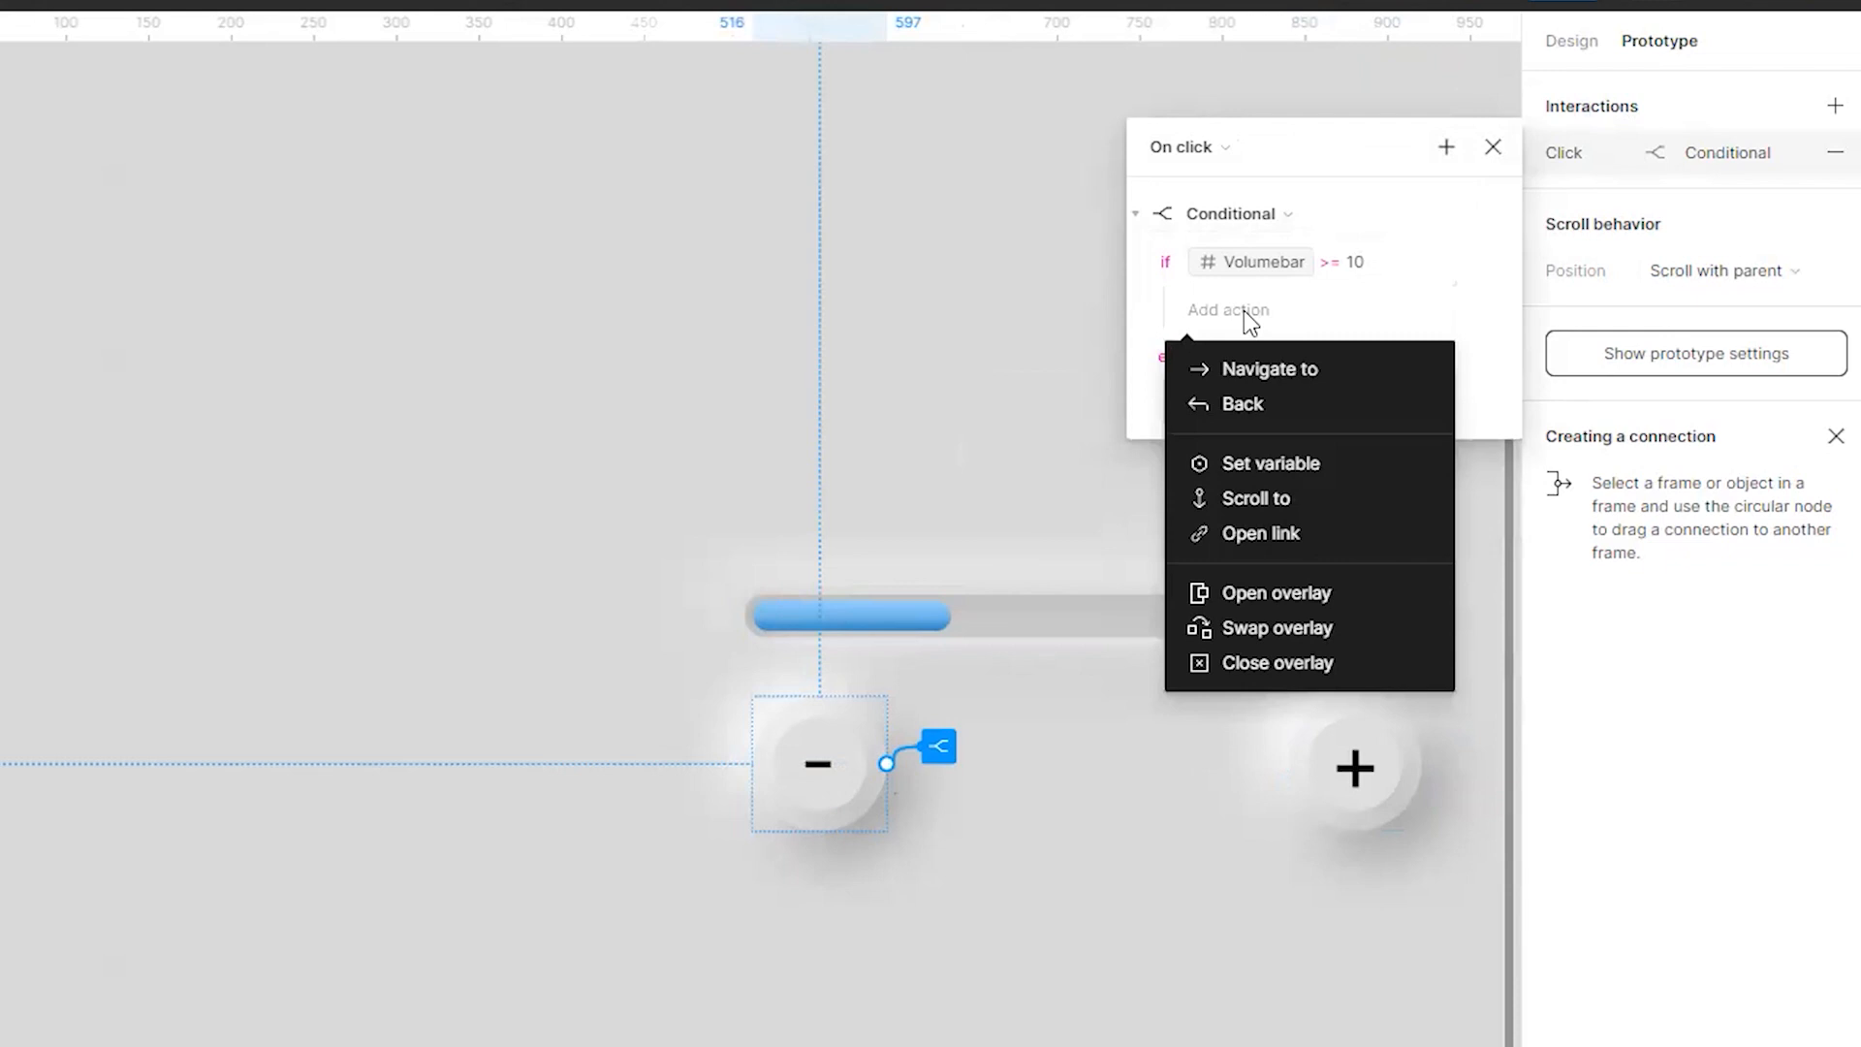
# Set the if action to Set variable Volumebar = Volumebar - 10 and close the editor
pyautogui.click(1270, 463)
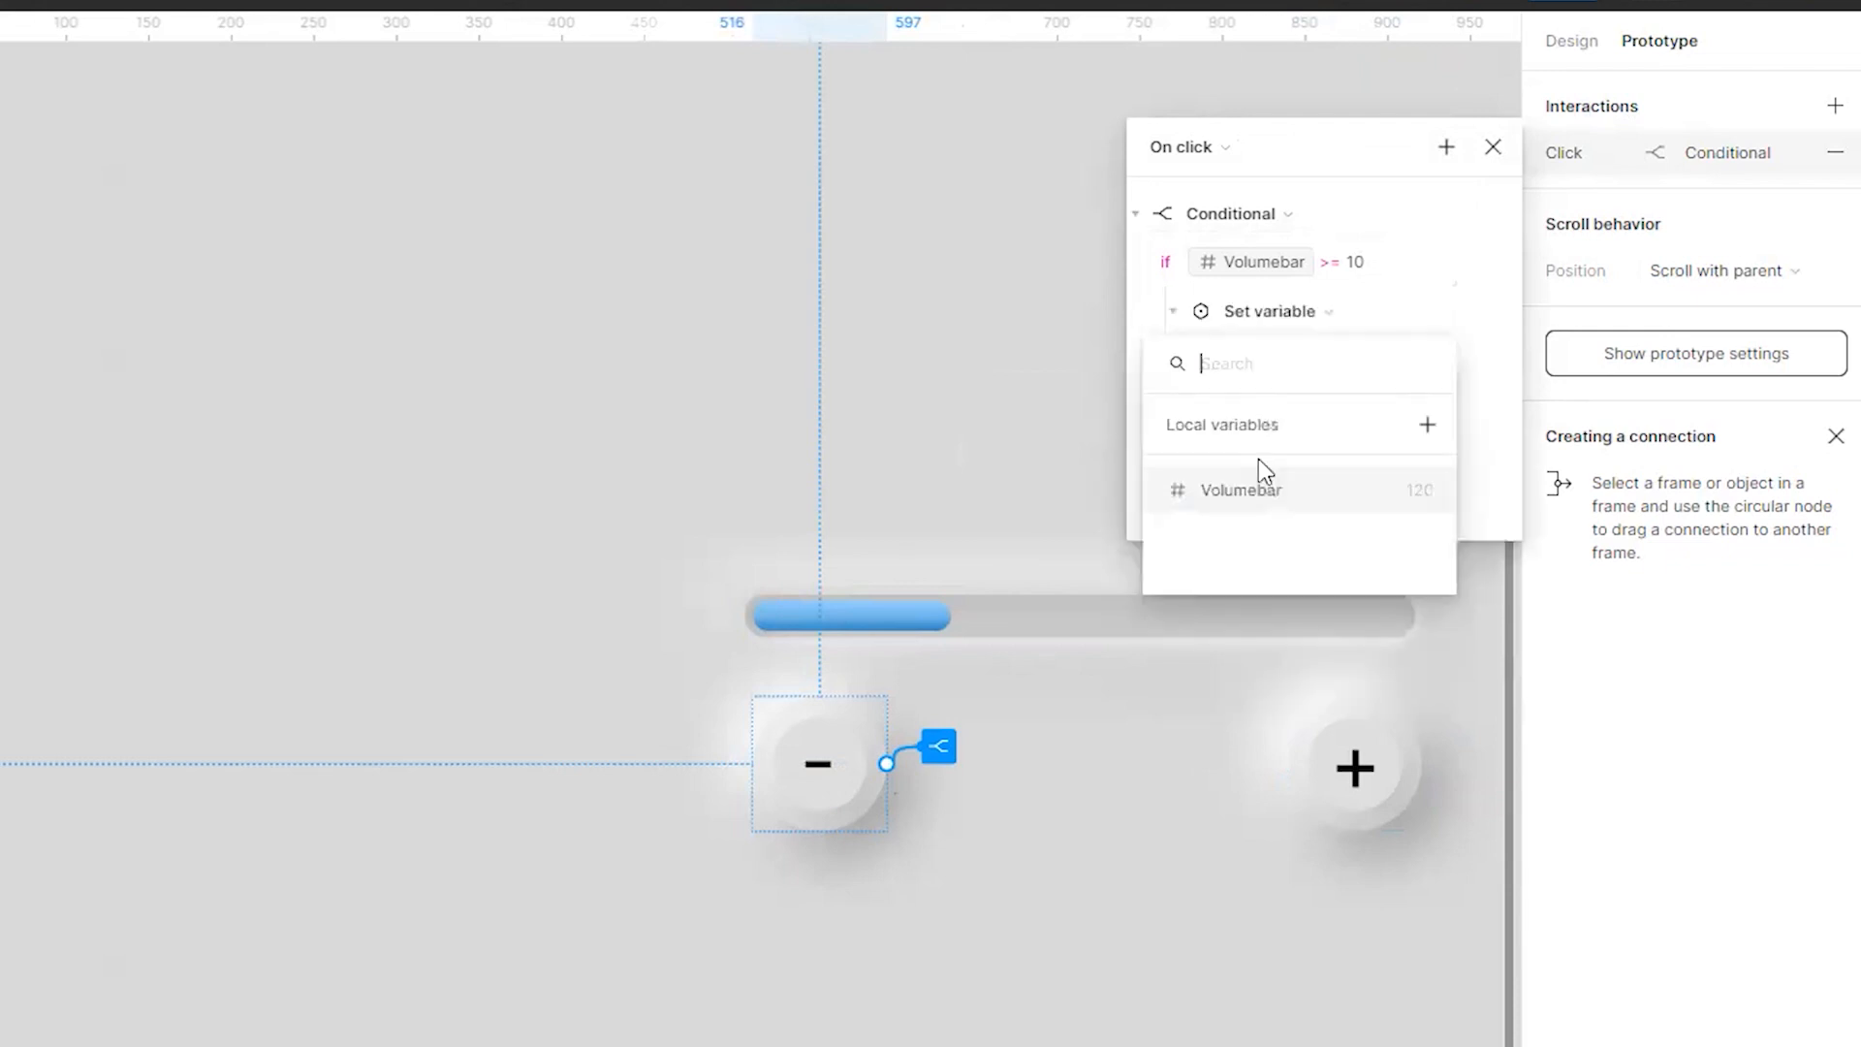
pyautogui.click(1262, 490)
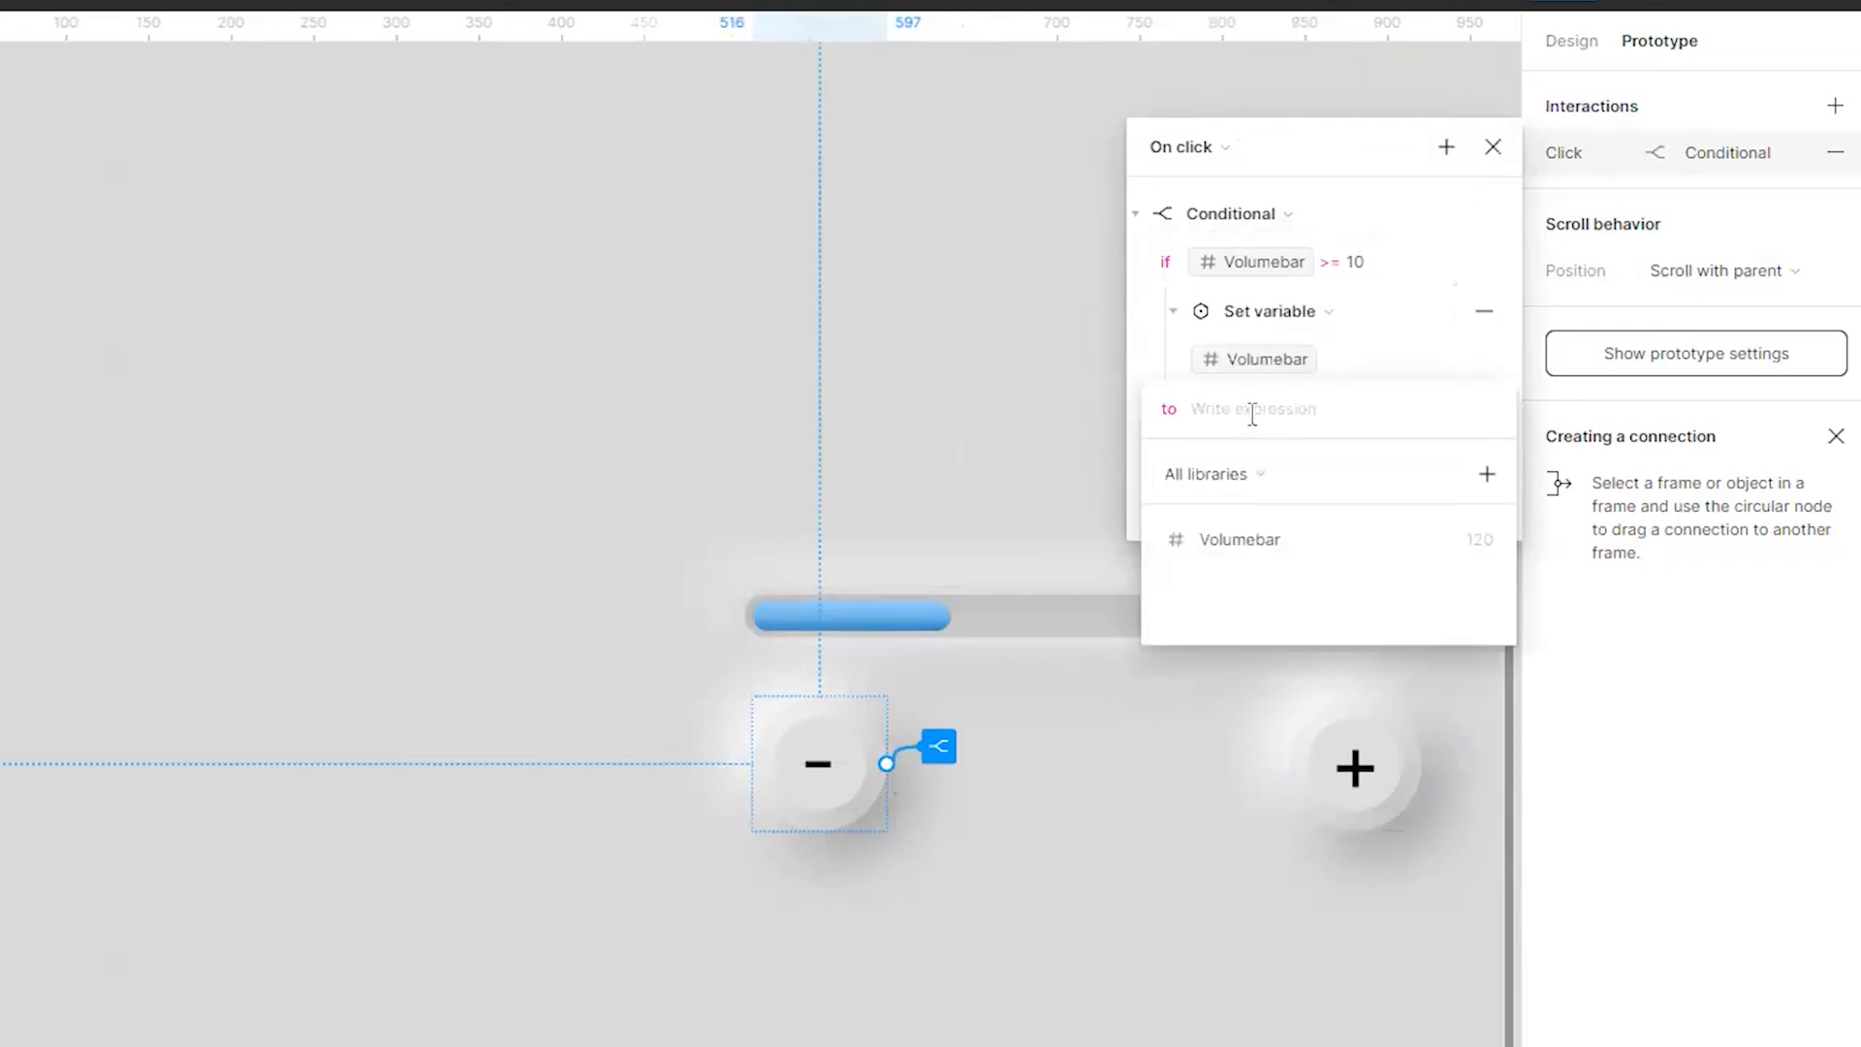
pyautogui.click(1240, 540)
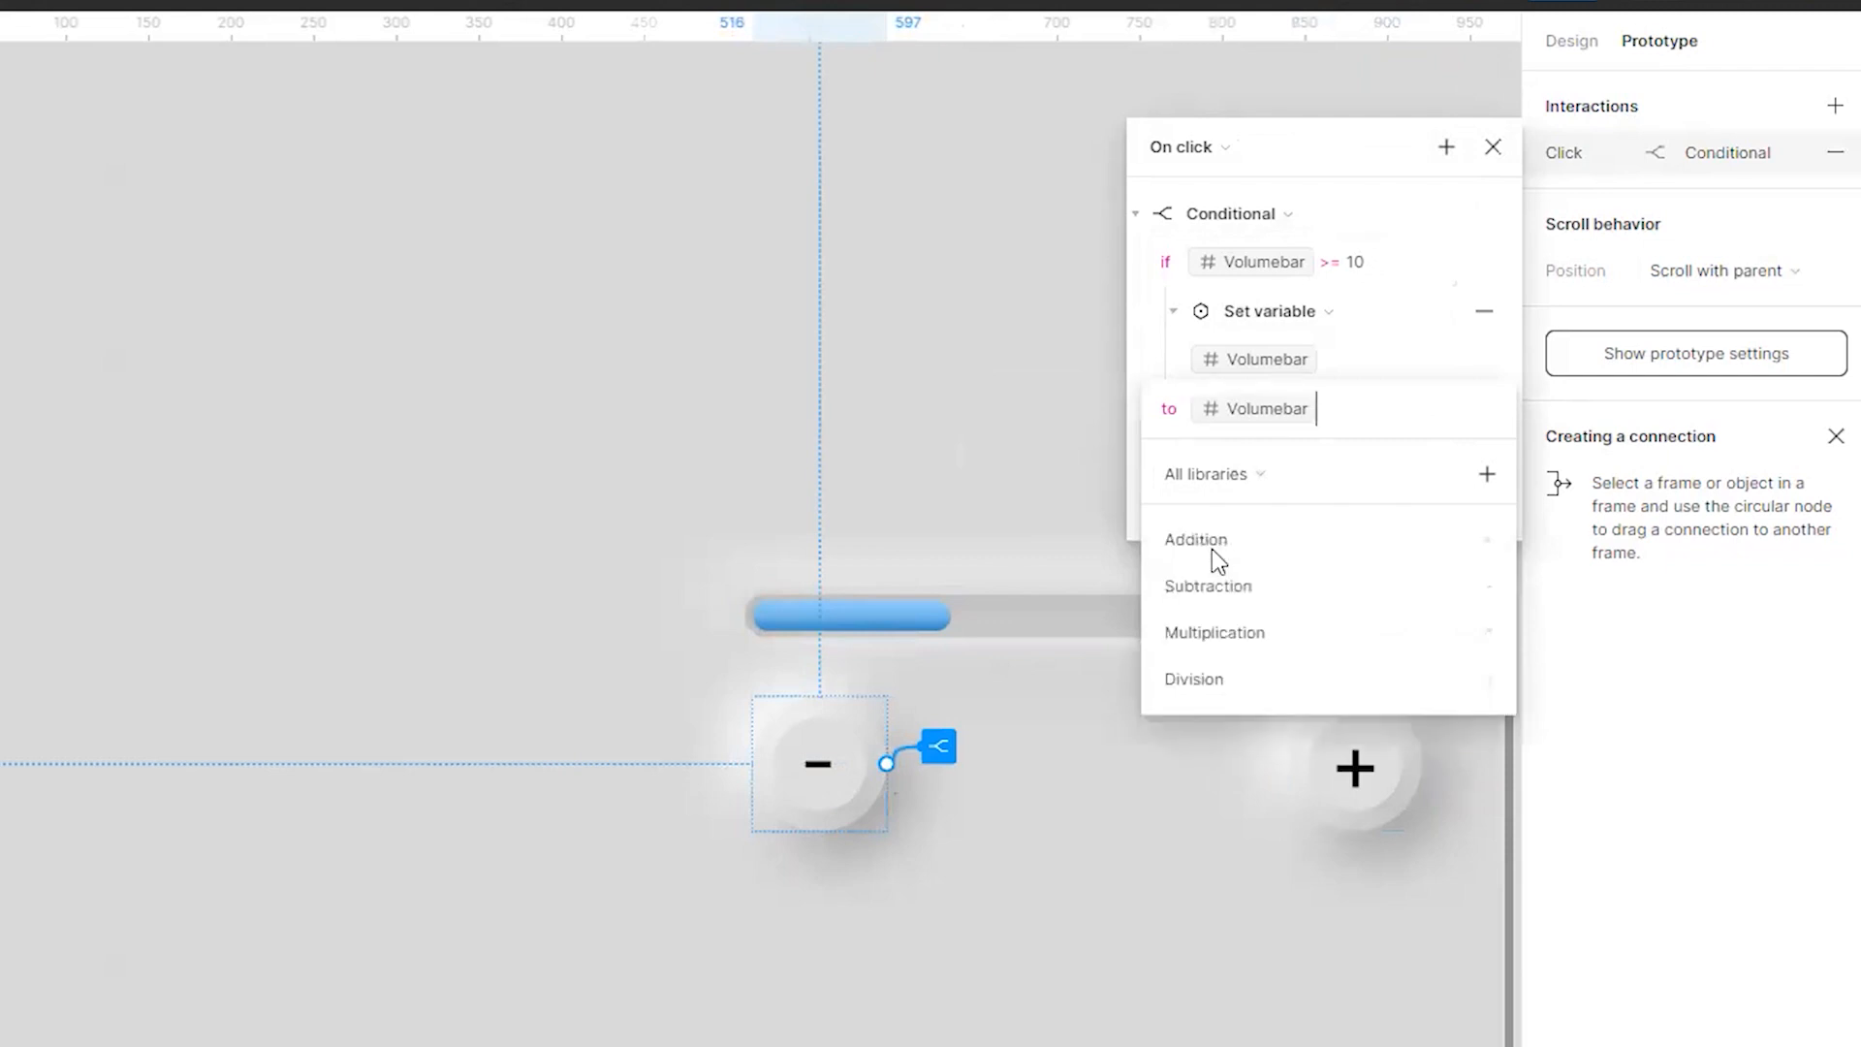
pyautogui.write('- ')
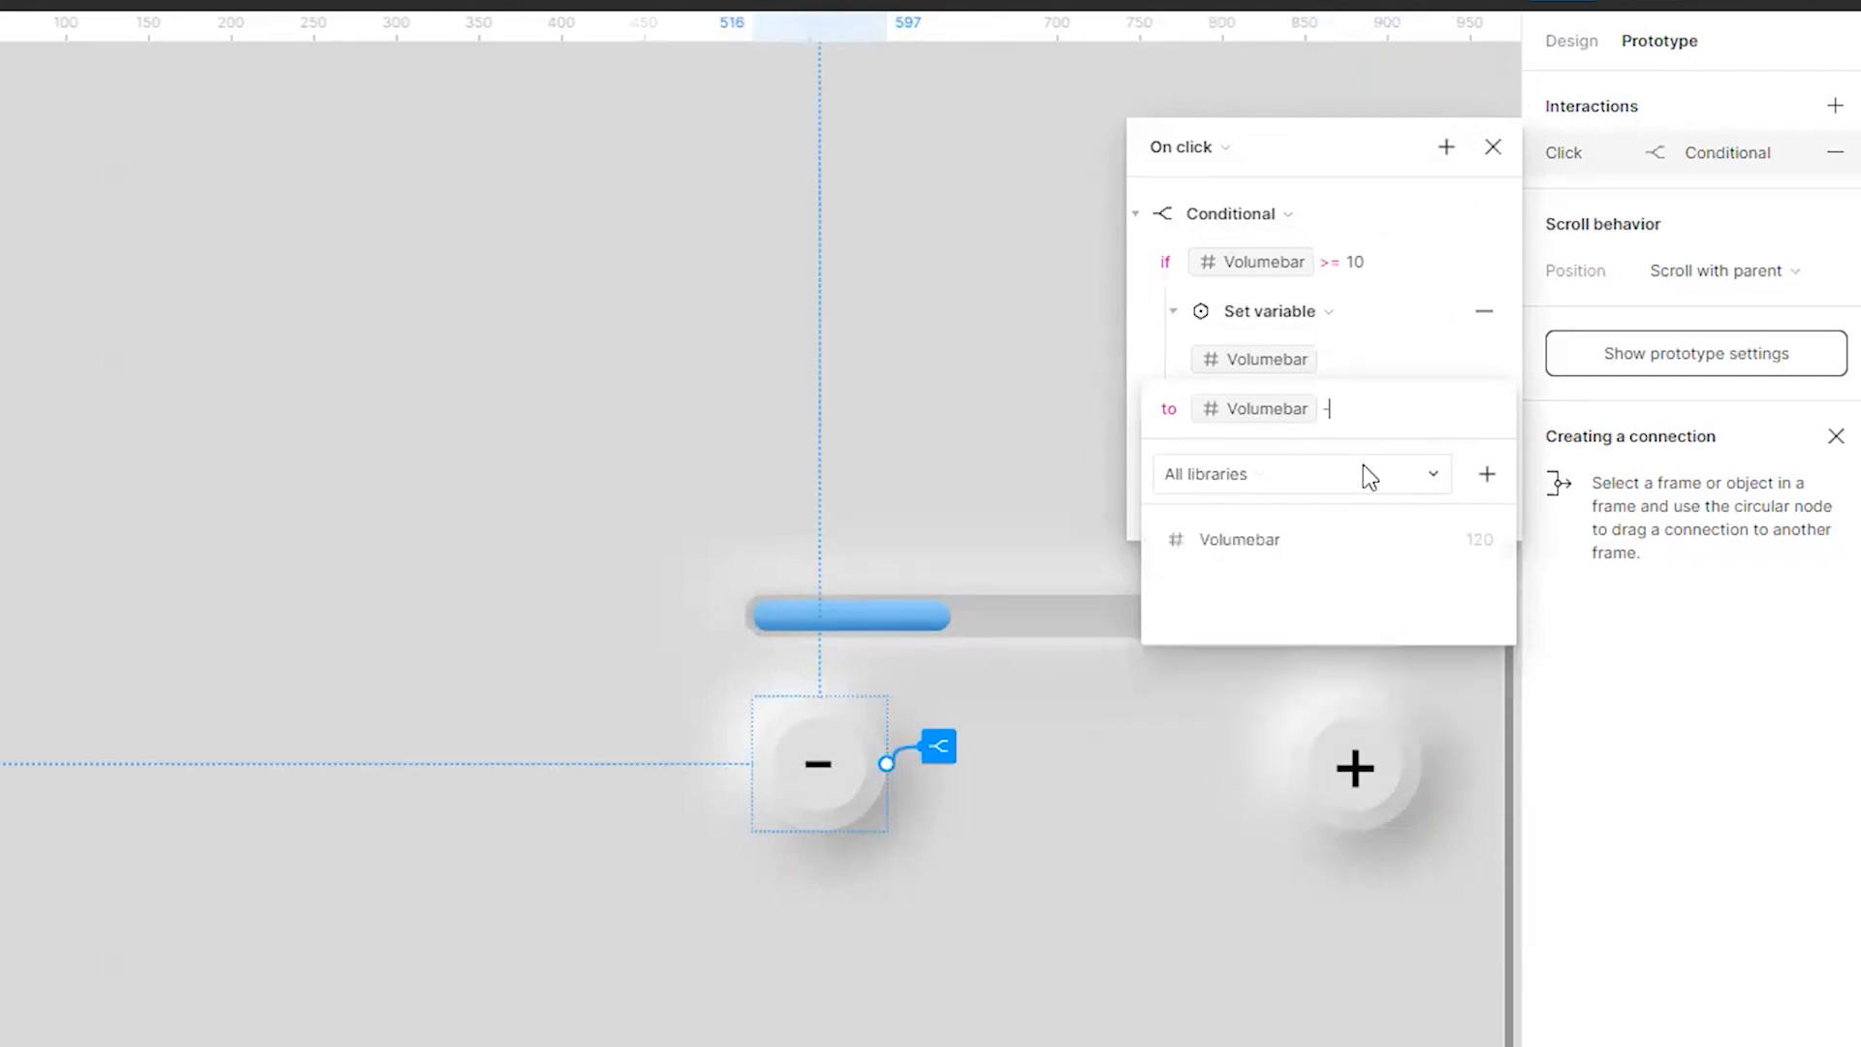
pyautogui.write('10')
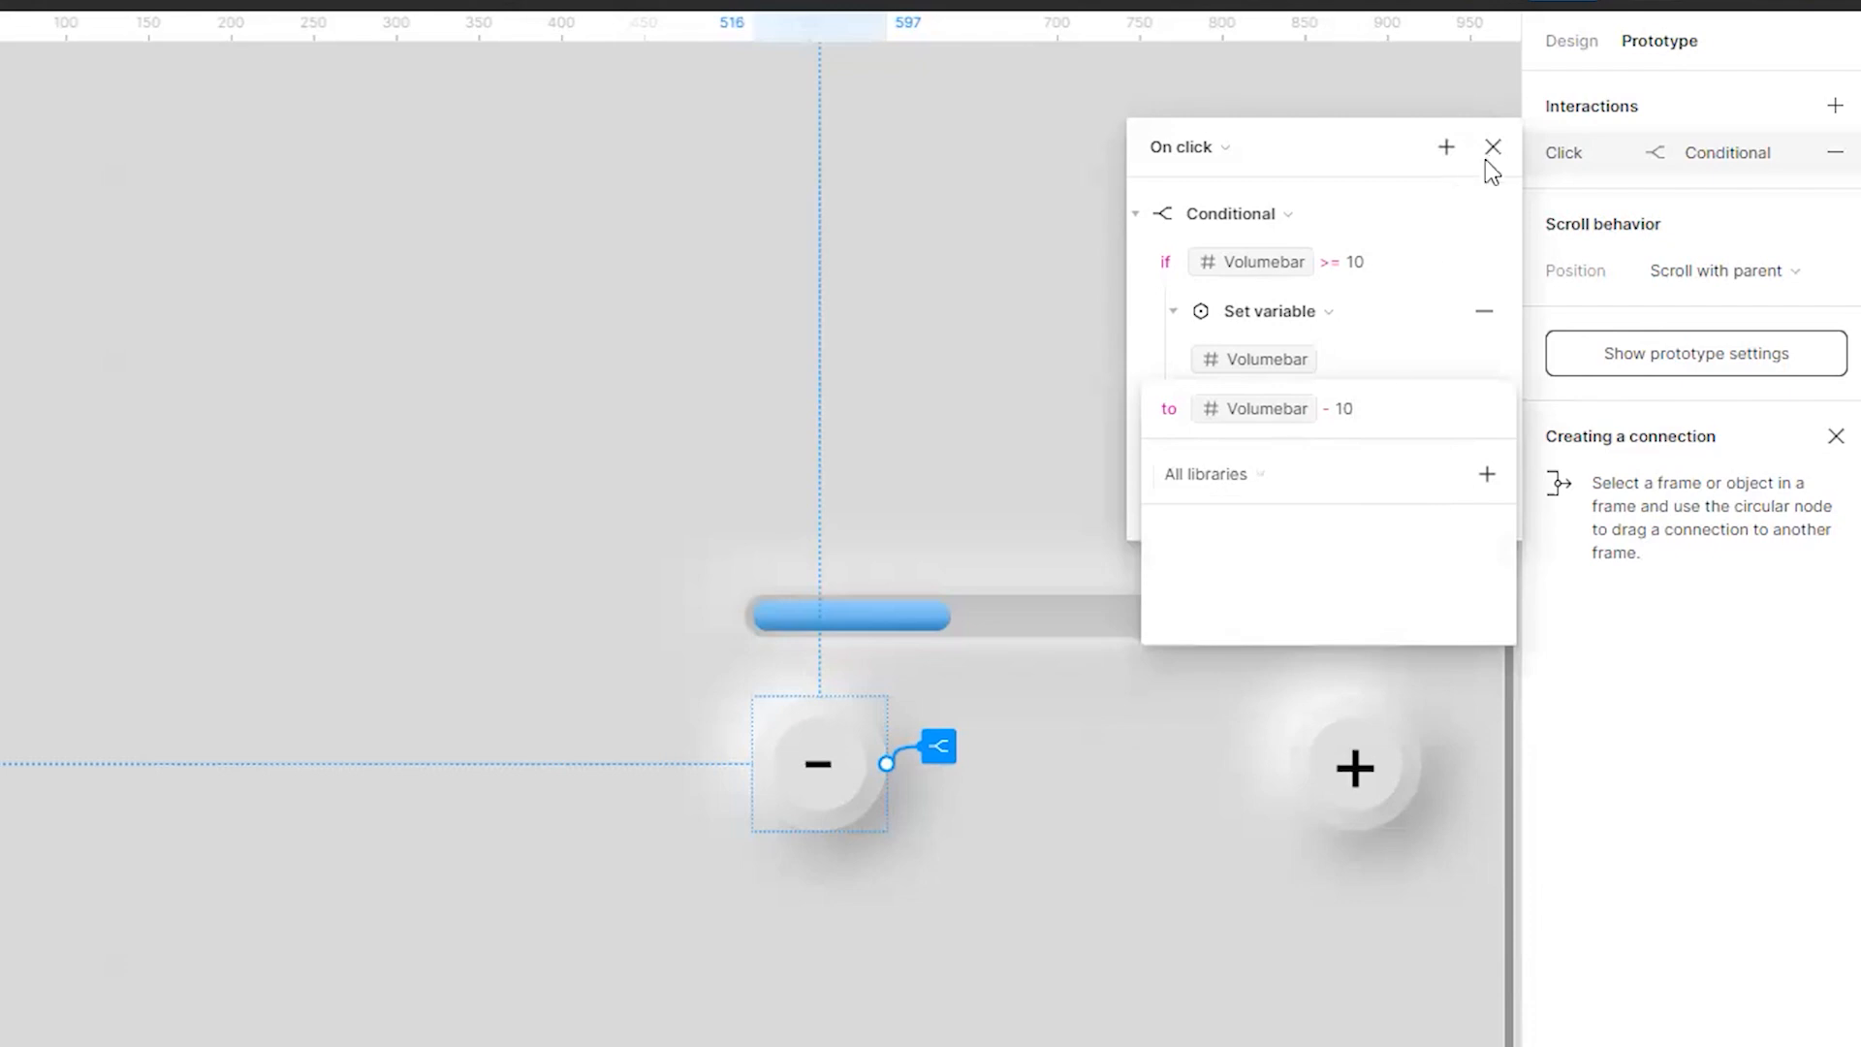
pyautogui.press('Return')
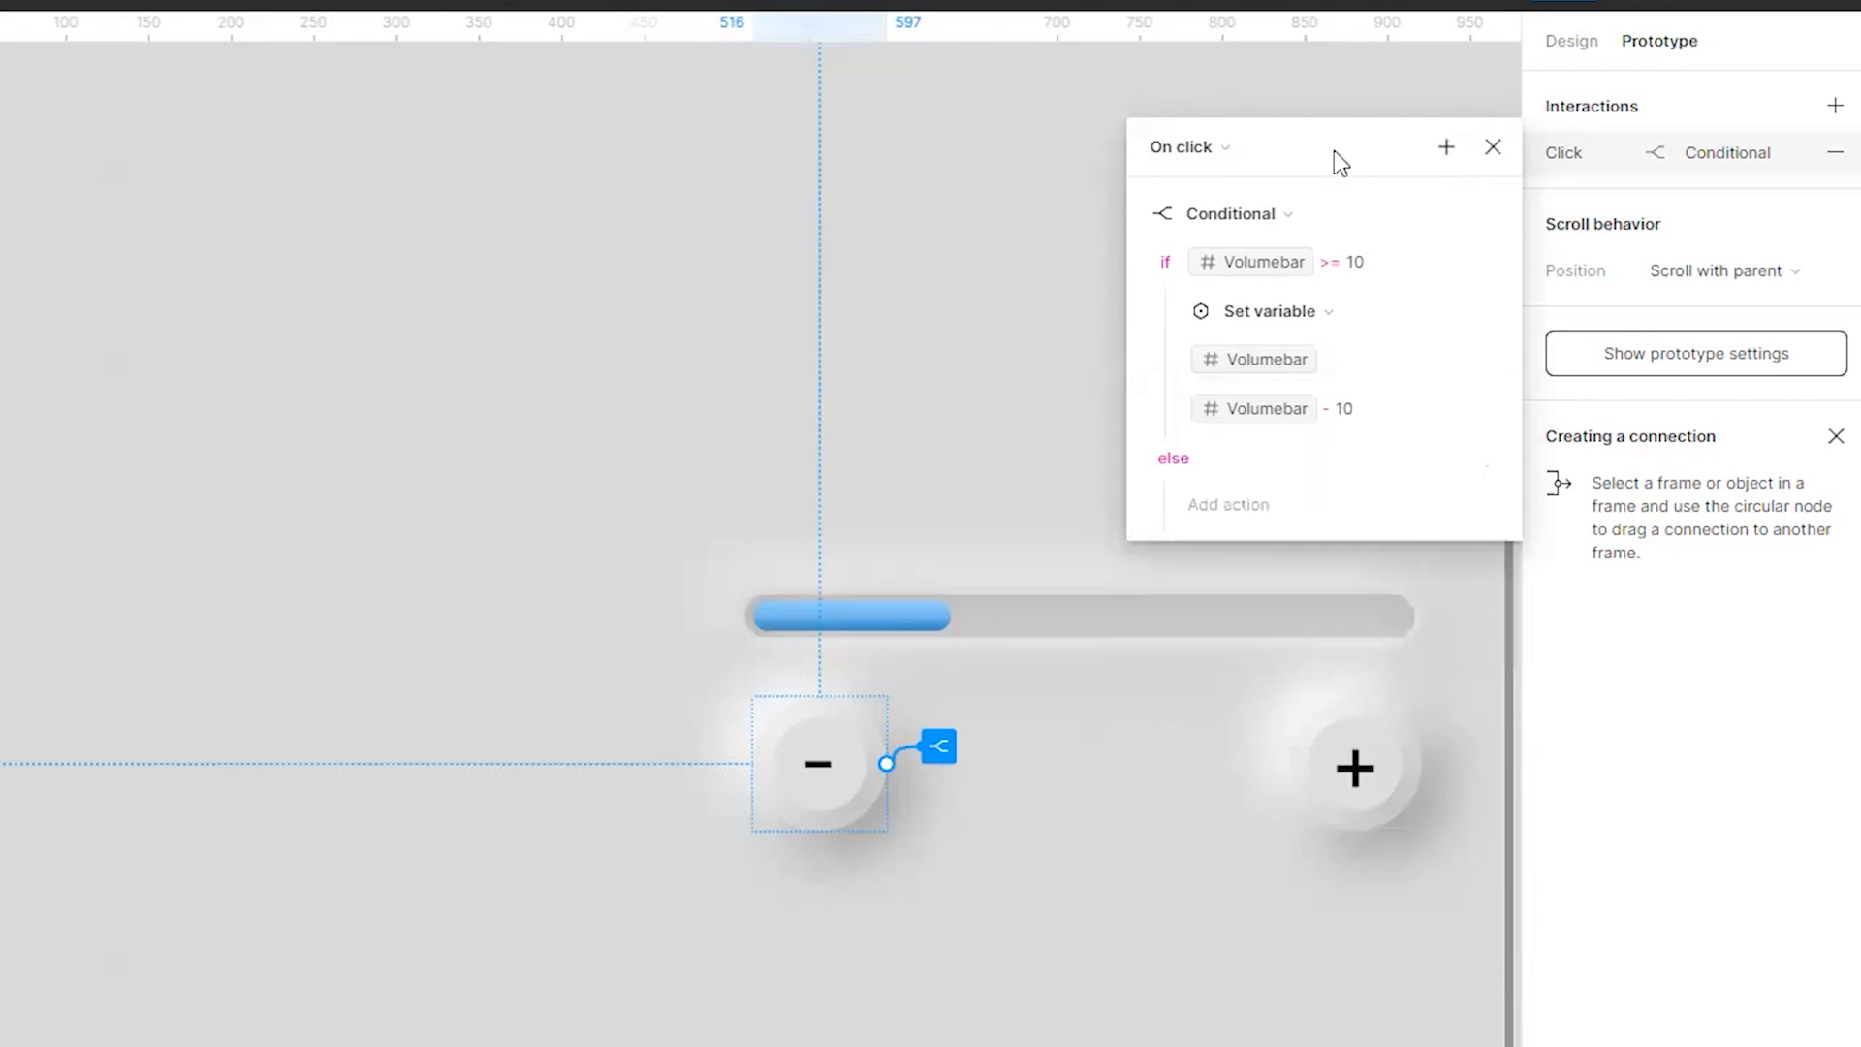
pyautogui.click(1493, 148)
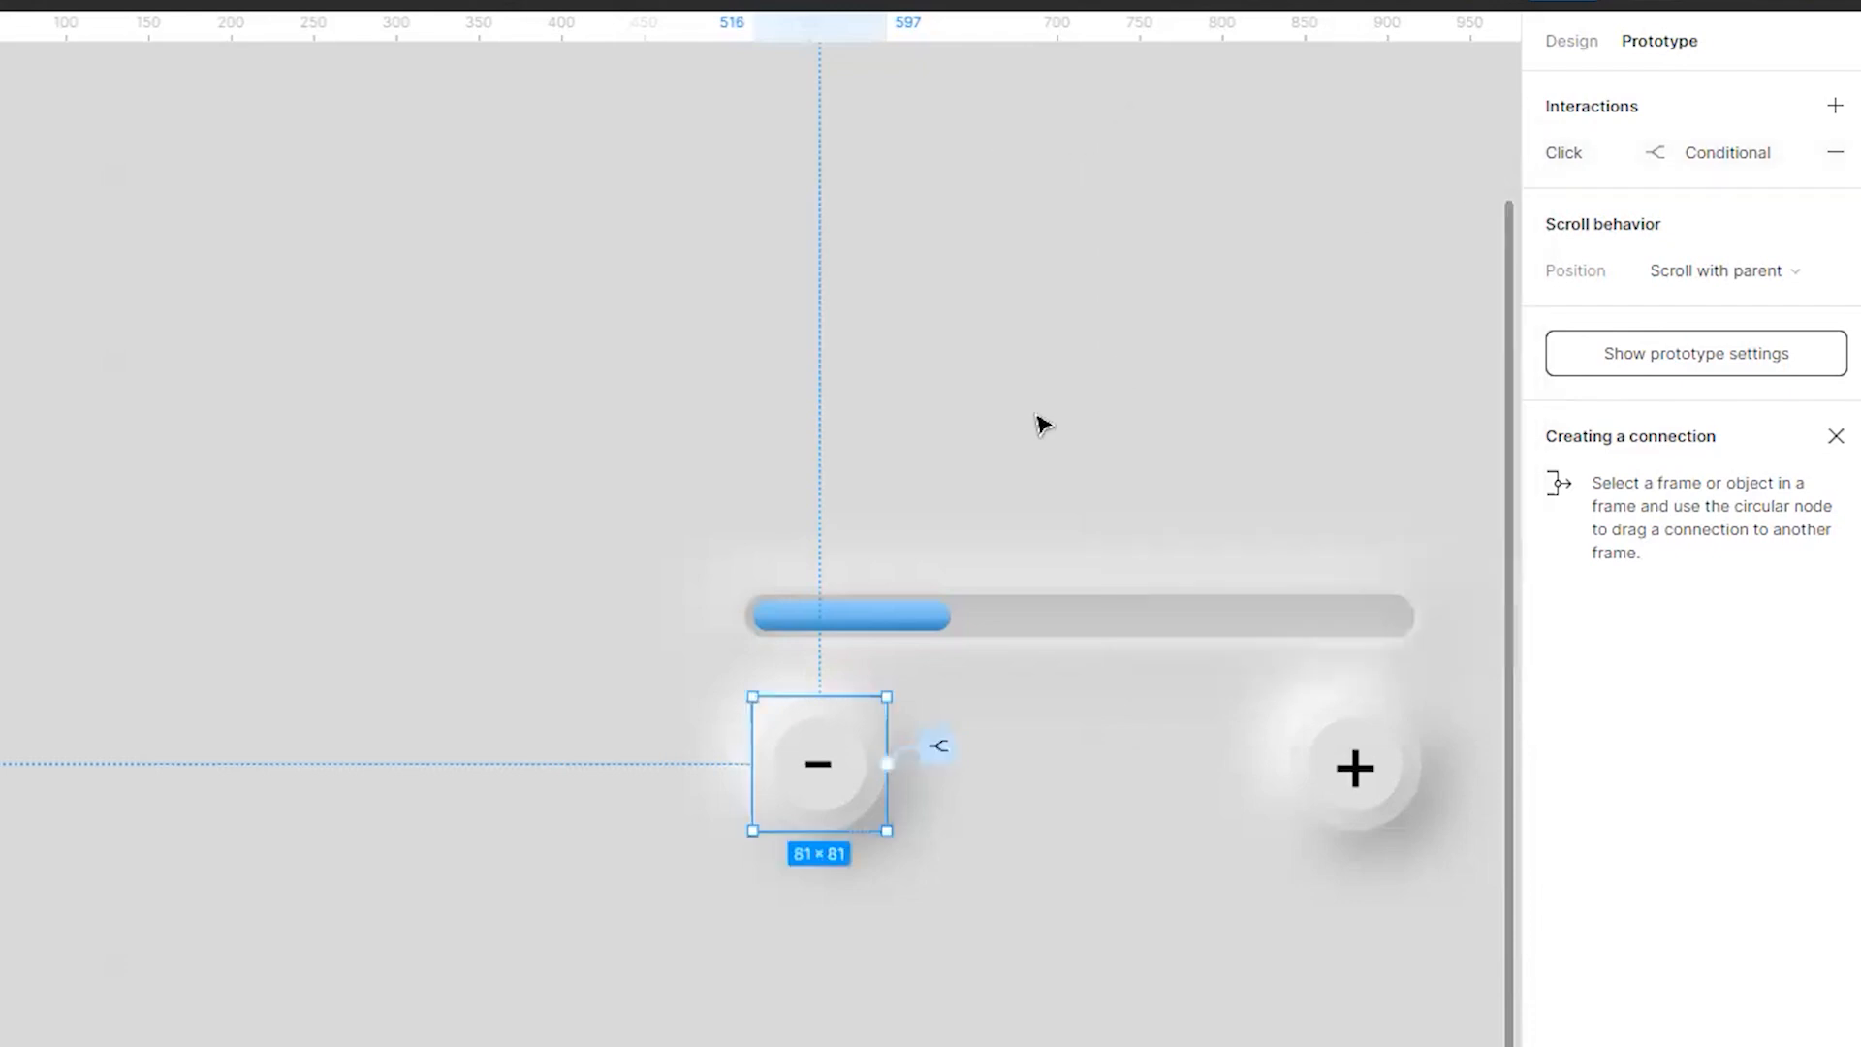
# Deselect, reopen the prototype preview and stretch it taller so the whole slider frame shows
pyautogui.click(1031, 978)
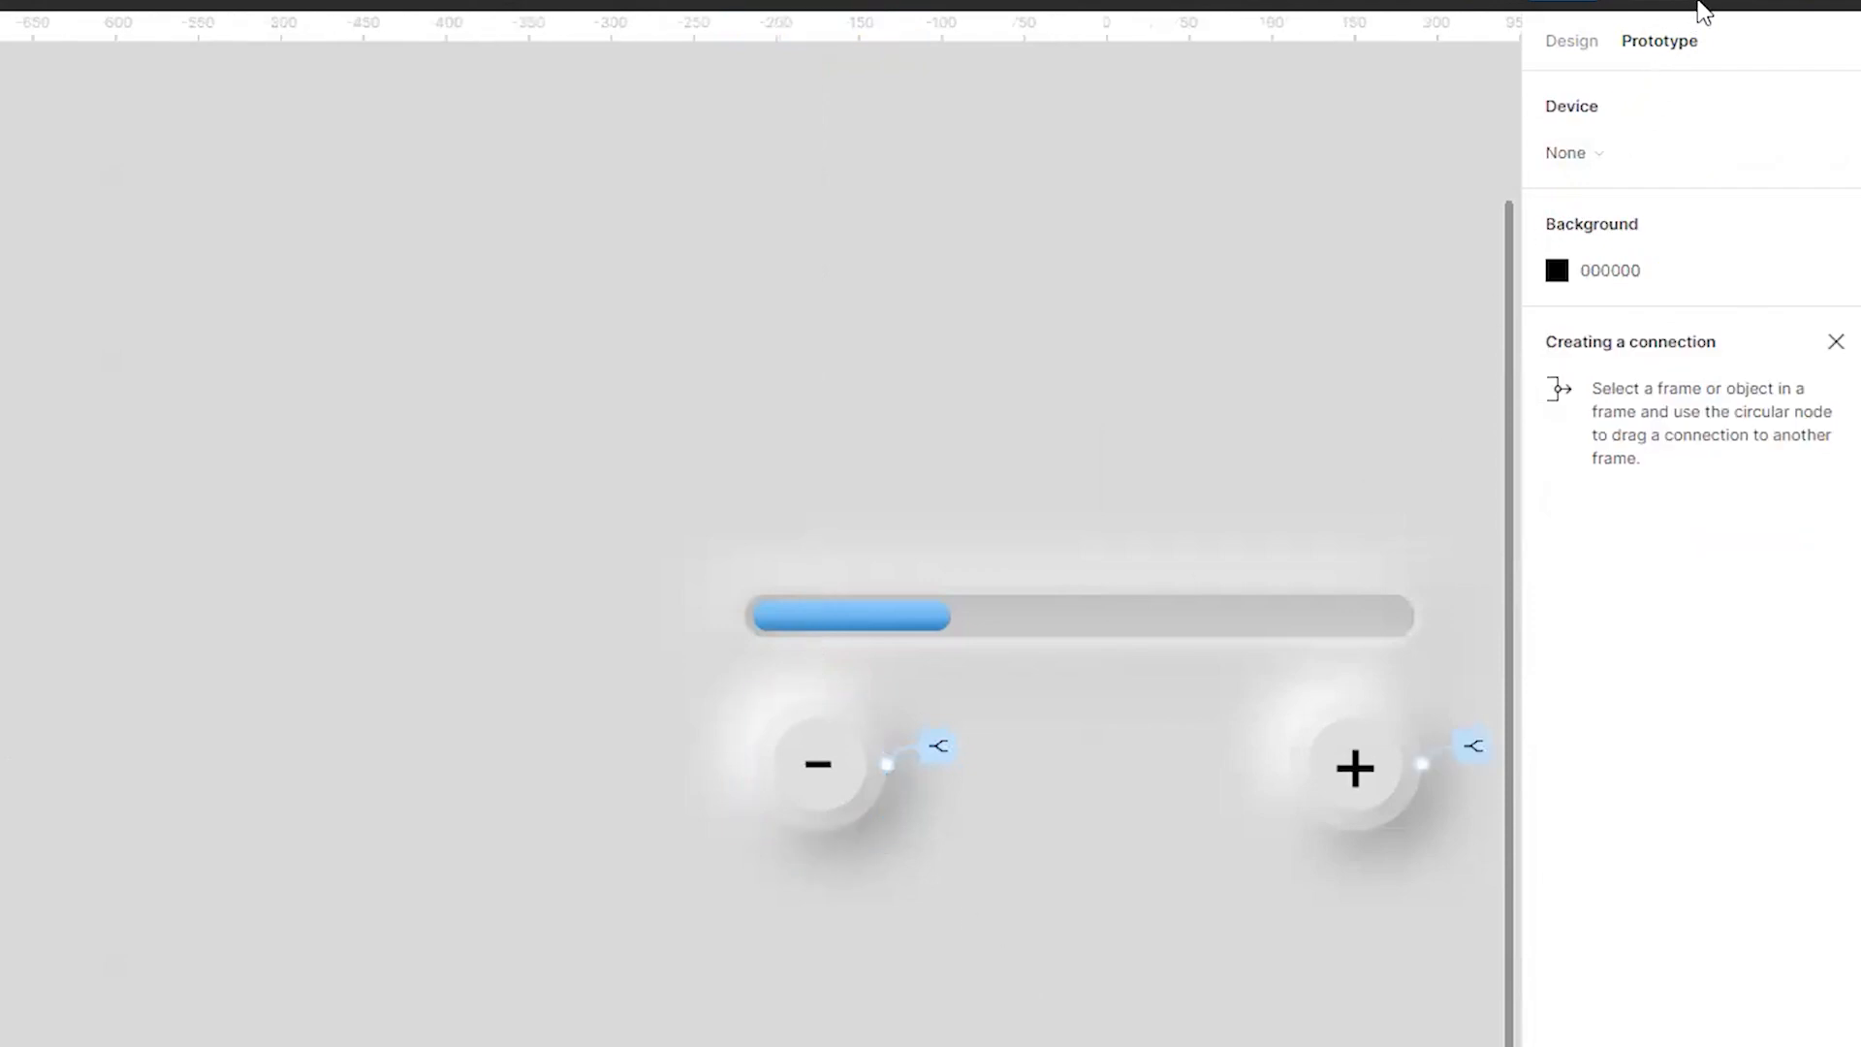
pyautogui.click(1752, 7)
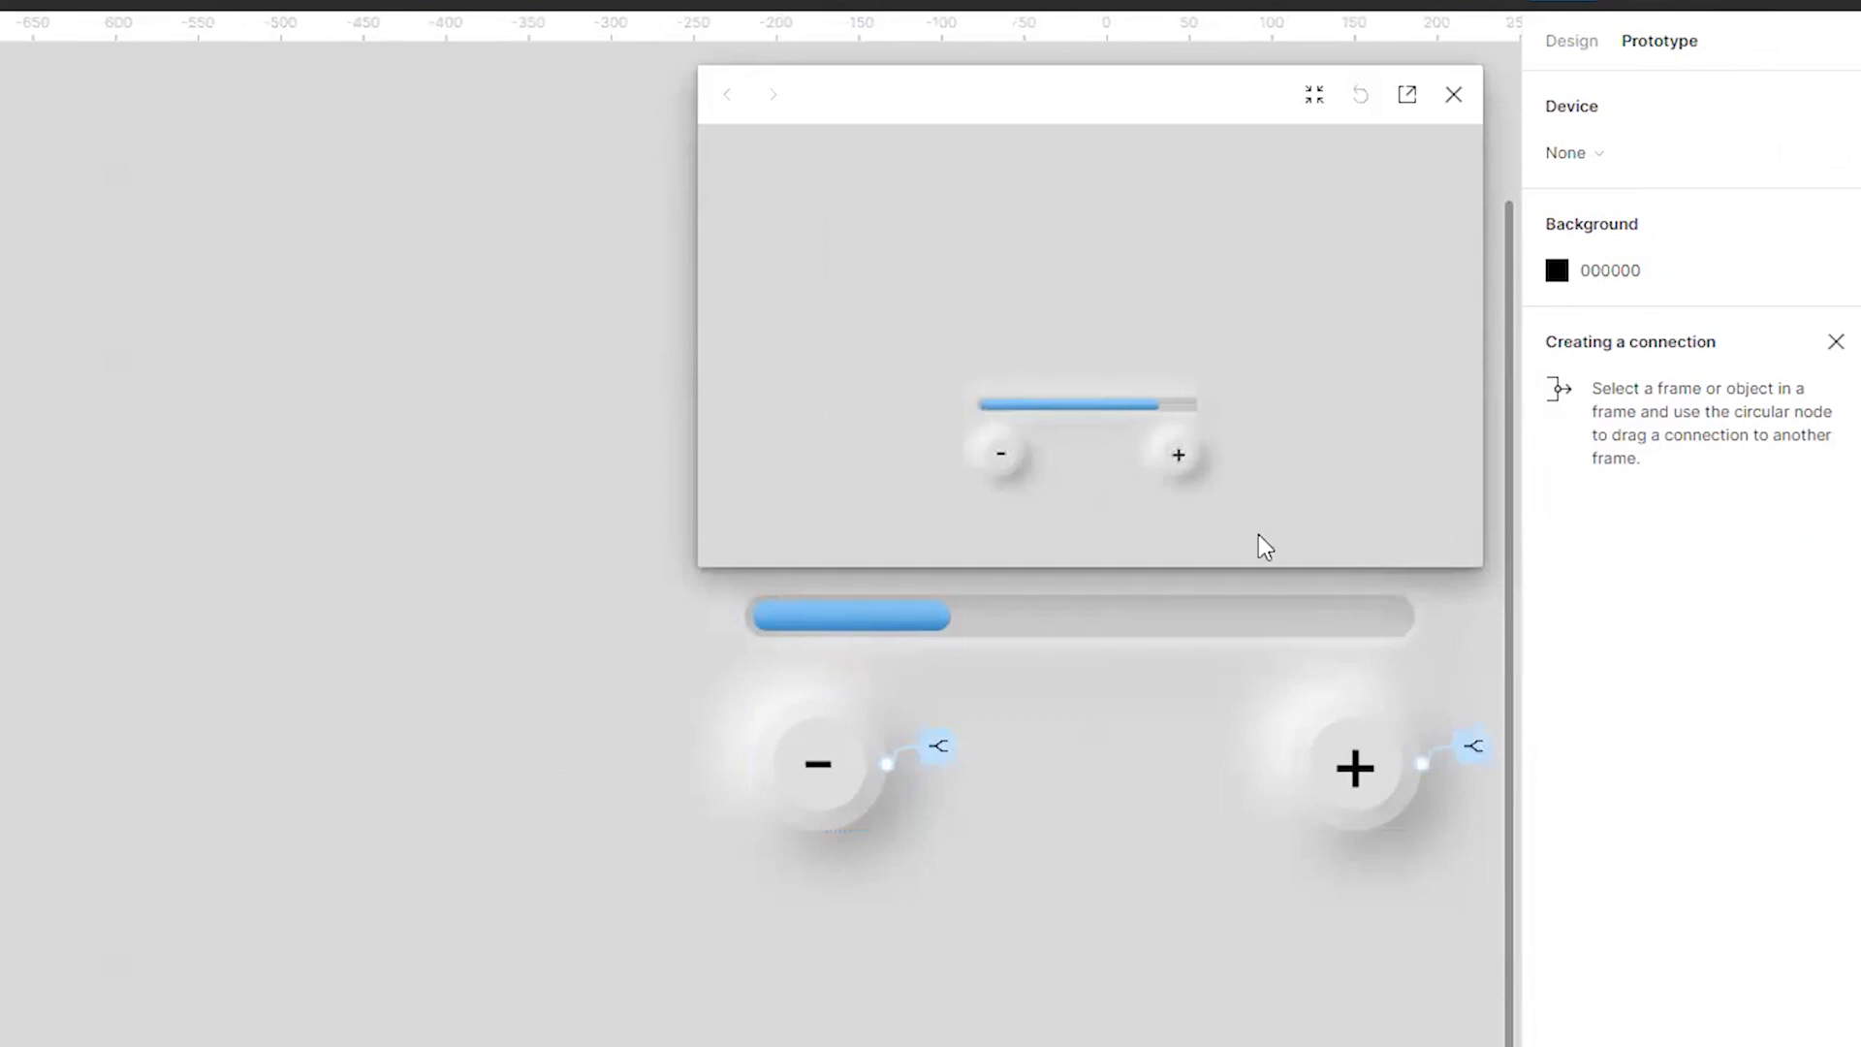
pyautogui.moveTo(1235, 570); pyautogui.dragTo(1253, 680)
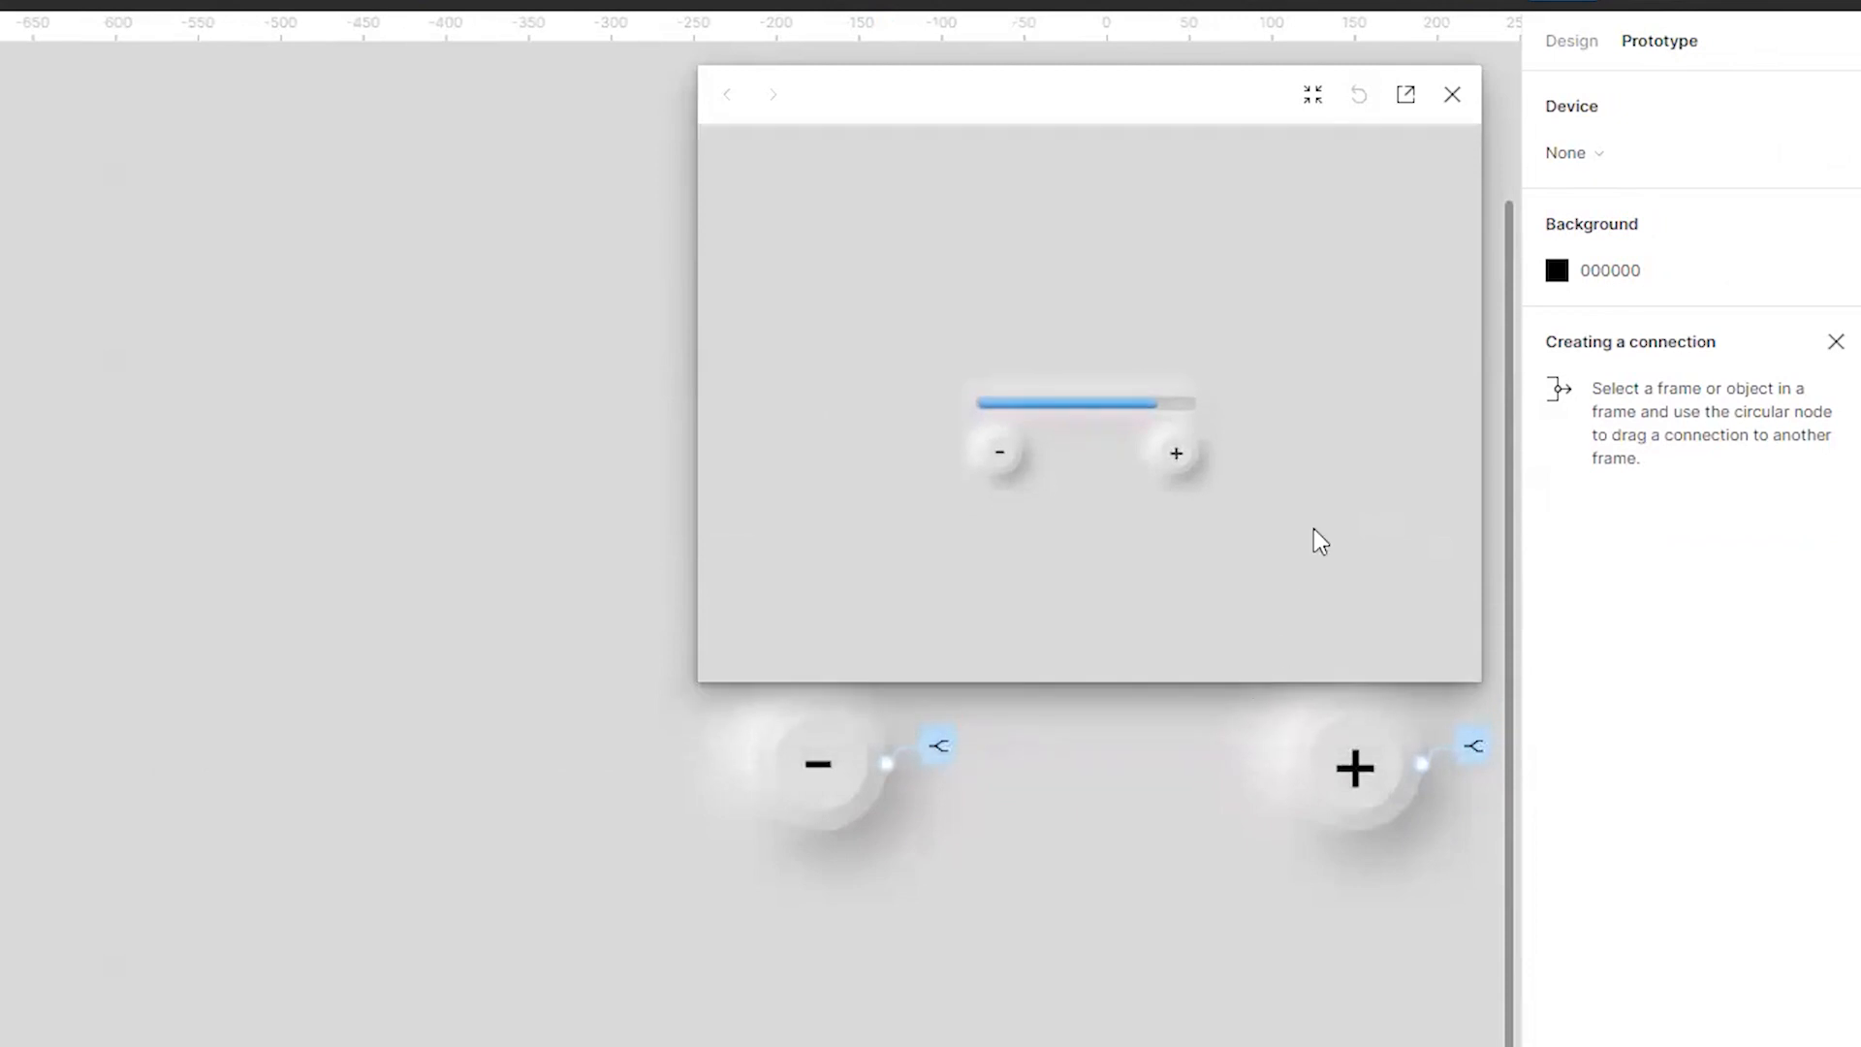